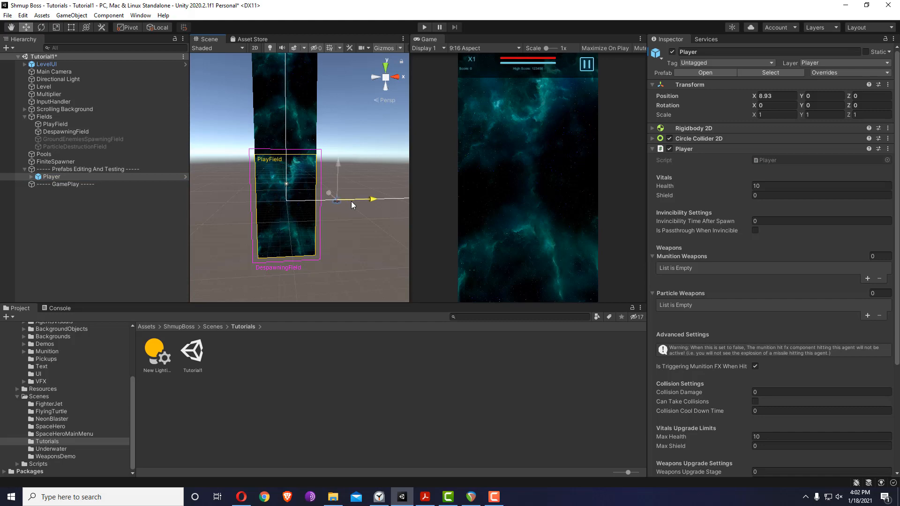
# Start saving the scene as a new file inside the ShmupBoss Scenes > Tutorials folder.
pyautogui.click(352, 249)
pyautogui.click(9, 16)
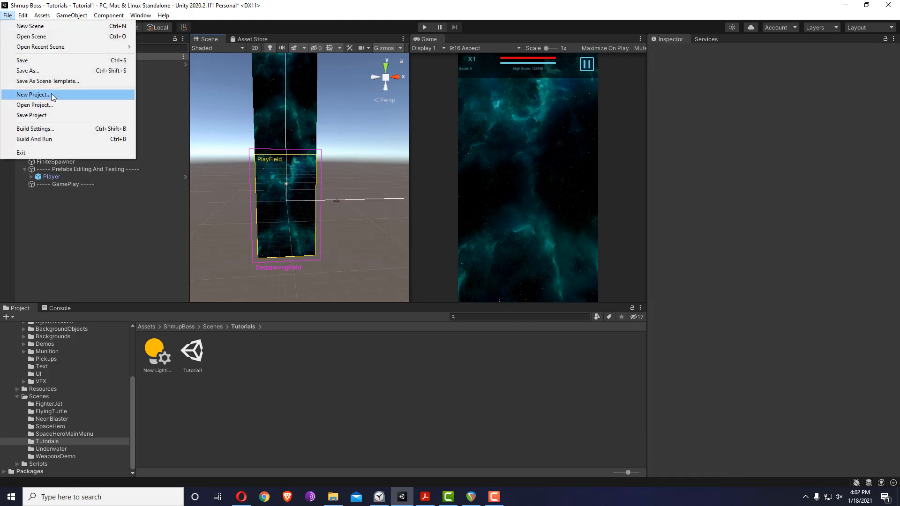
pyautogui.click(70, 70)
pyautogui.doubleClick(405, 143)
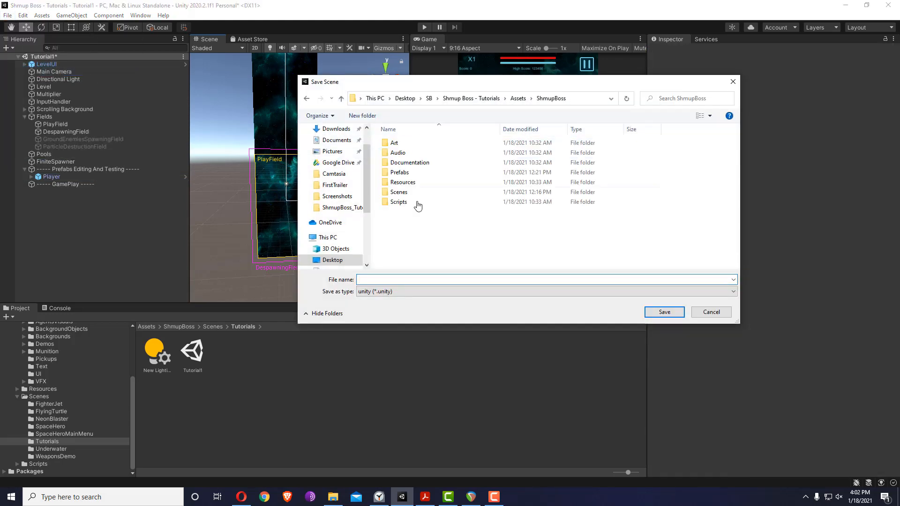
pyautogui.doubleClick(415, 192)
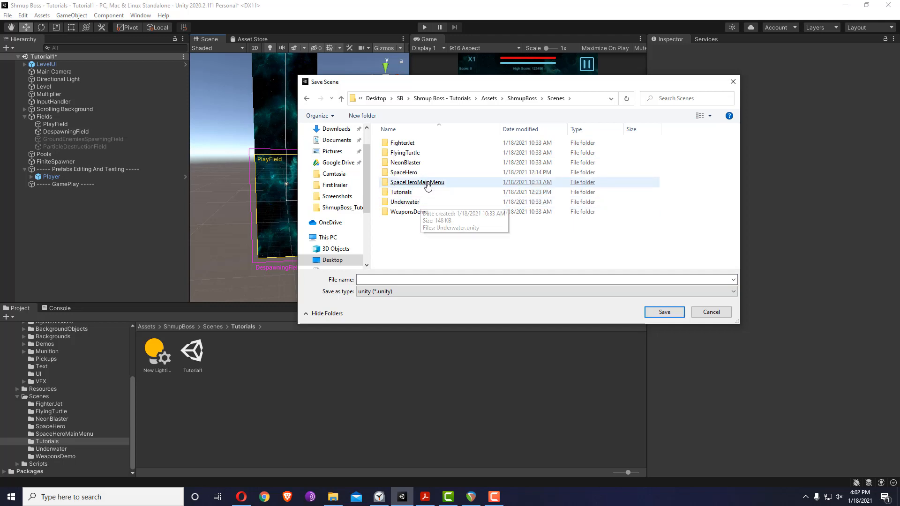
pyautogui.doubleClick(407, 193)
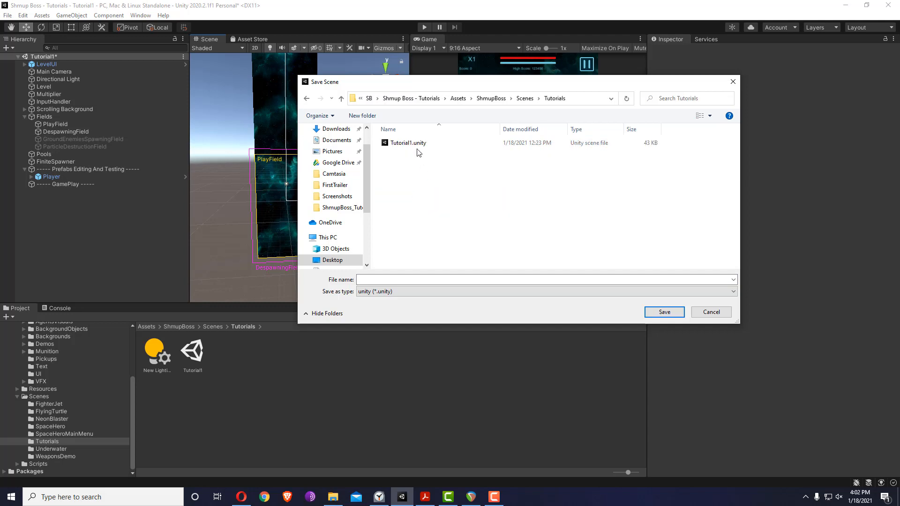
# Name the new scene file Tutorial2, based on the Tutorial1 name, and save it.
pyautogui.click(415, 145)
pyautogui.doubleClick(384, 279)
pyautogui.press('End')
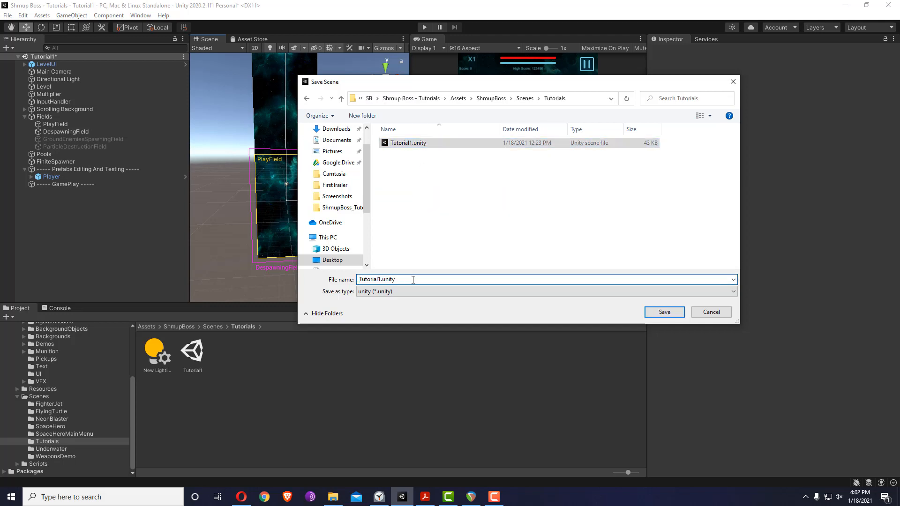
pyautogui.hotkey('shift', 'Left')
pyautogui.hotkey('shift', 'Left')
pyautogui.hotkey('shift', 'Left')
pyautogui.hotkey('shift', 'Left')
pyautogui.hotkey('shift', 'Left')
pyautogui.hotkey('shift', 'Left')
pyautogui.hotkey('shift', 'Left')
pyautogui.write('2')
pyautogui.press('Return')
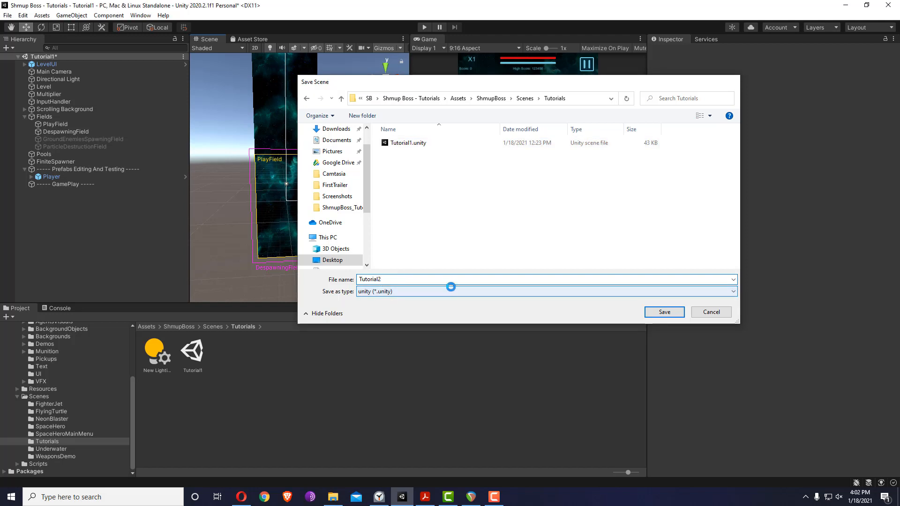
# Locate the prefab assigned to Element 0 of the Scrolling Background's main layer and inspect its components.
pyautogui.click(87, 109)
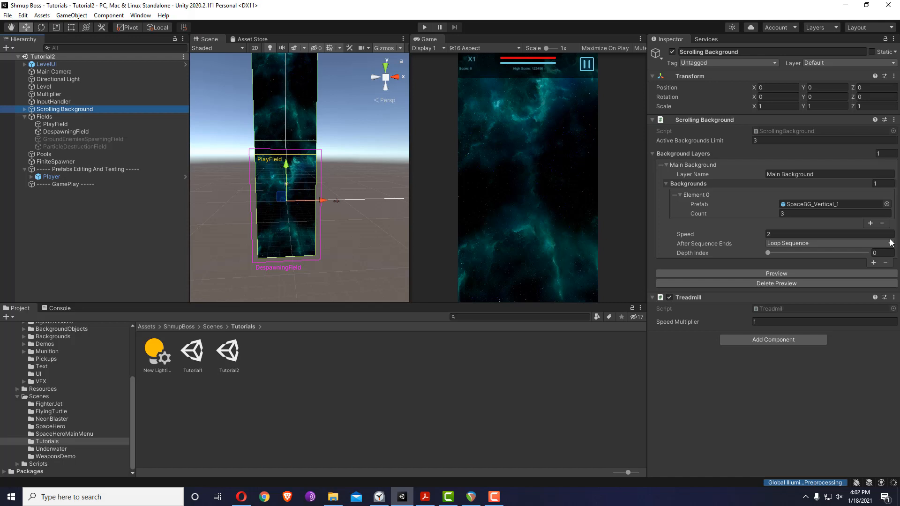
pyautogui.click(831, 204)
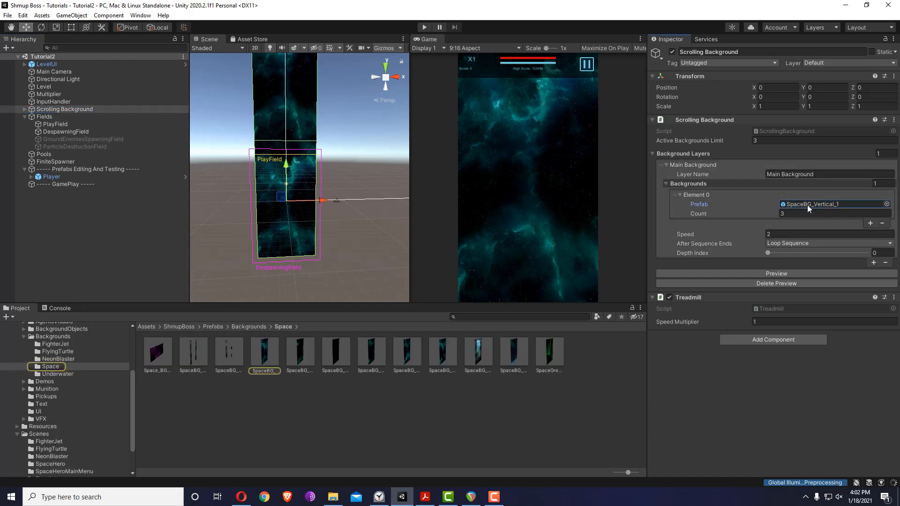
pyautogui.click(269, 354)
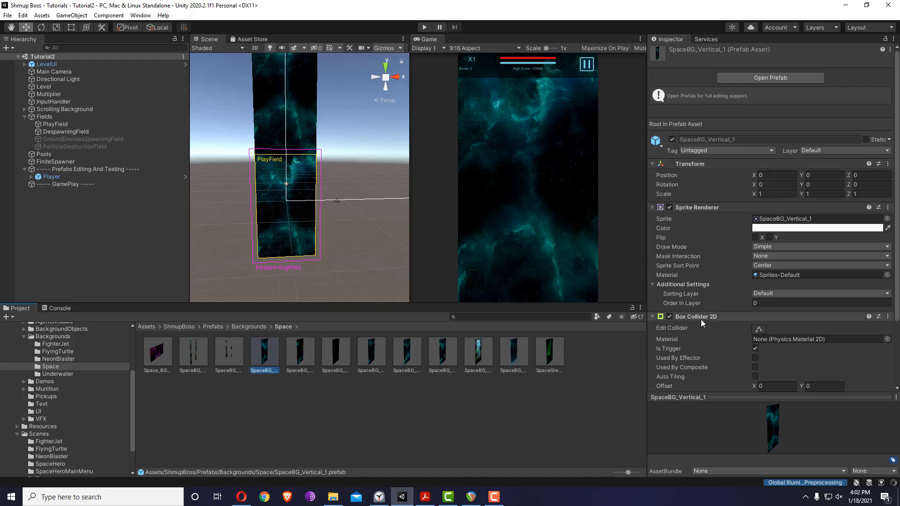
# Open the SpaceBGs sprite folder under ShmupBoss > Art > Sprites in the project assets.
pyautogui.click(102, 260)
pyautogui.scroll(4, 61, 384)
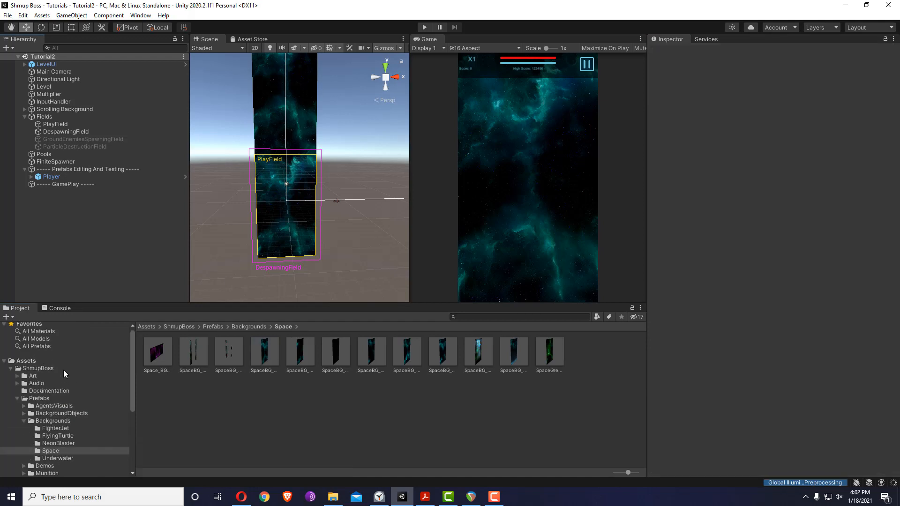
pyautogui.click(34, 376)
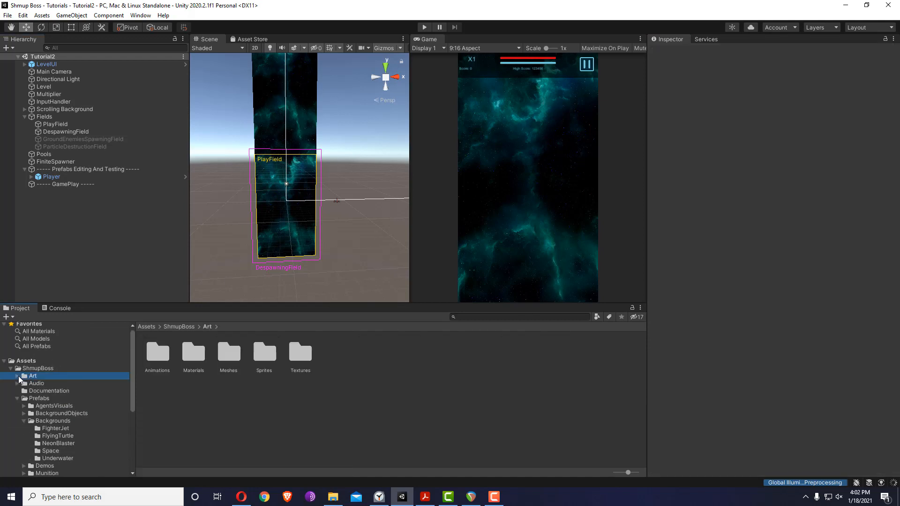
pyautogui.click(18, 375)
pyautogui.click(45, 406)
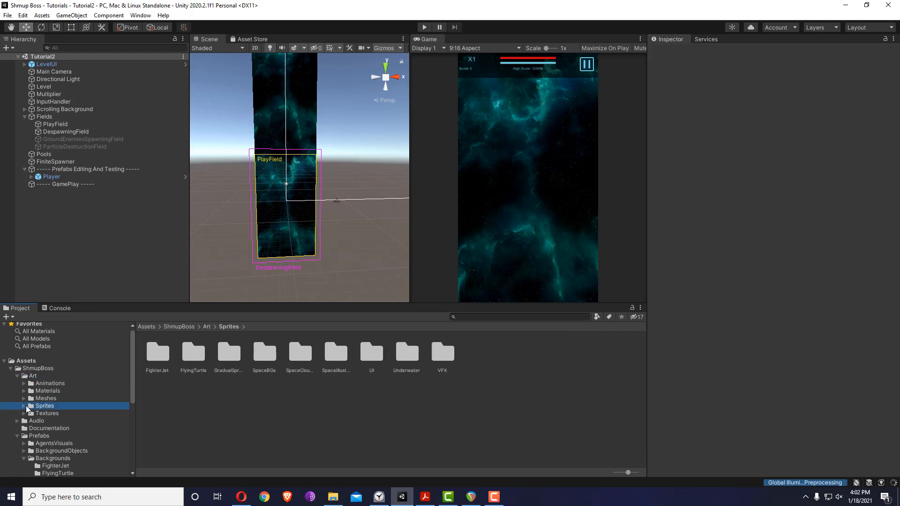
pyautogui.click(24, 406)
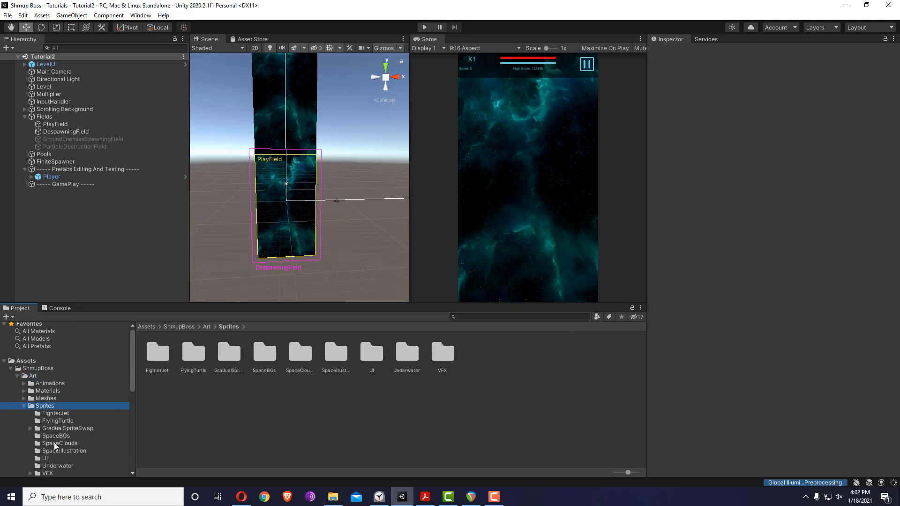
pyautogui.scroll(-3, 55, 439)
pyautogui.click(56, 408)
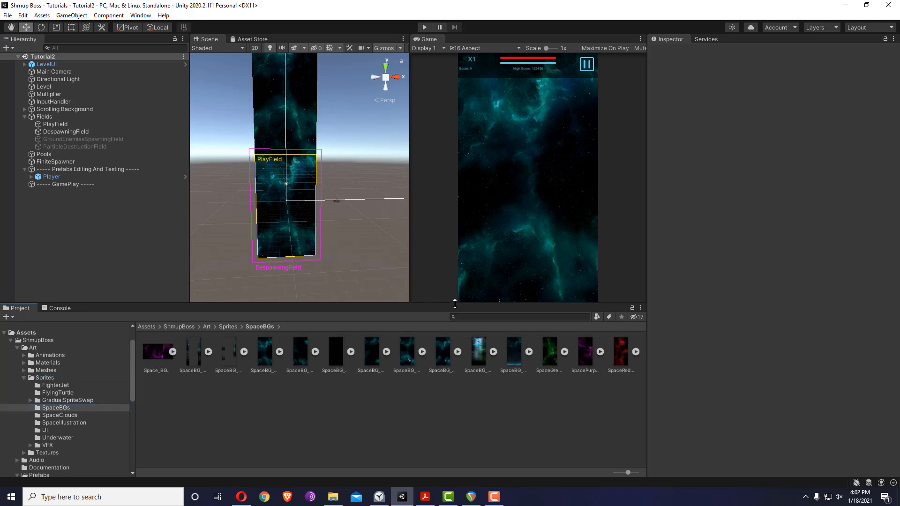
# Examine the import settings of the SpaceBG_Vertical_1 texture, including its available texture types.
pyautogui.click(265, 356)
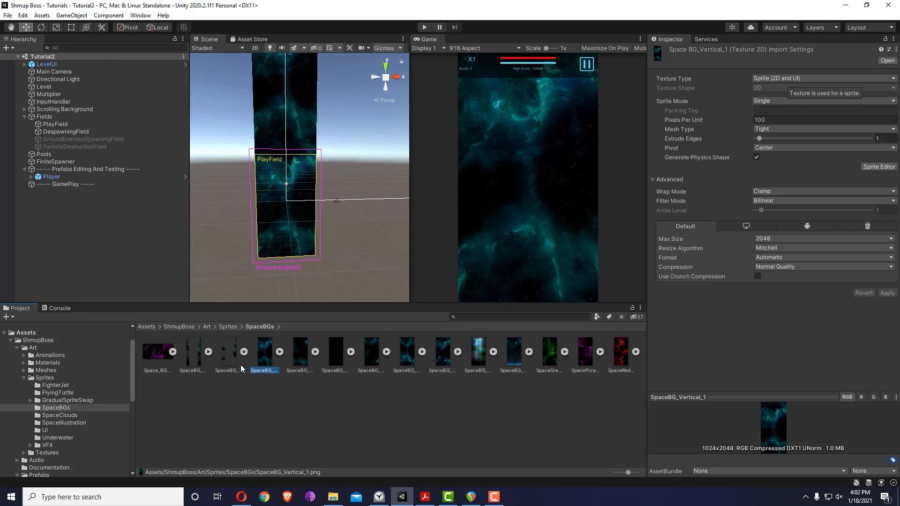
pyautogui.click(800, 78)
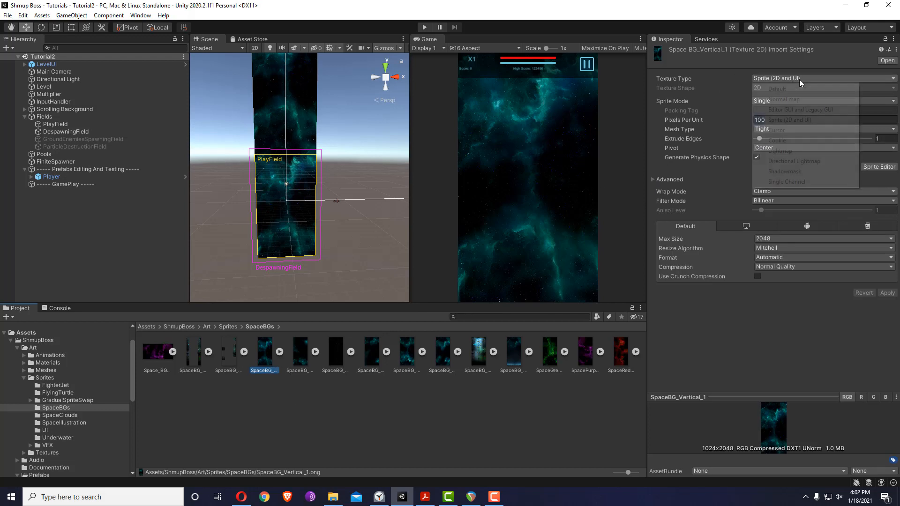
pyautogui.click(761, 321)
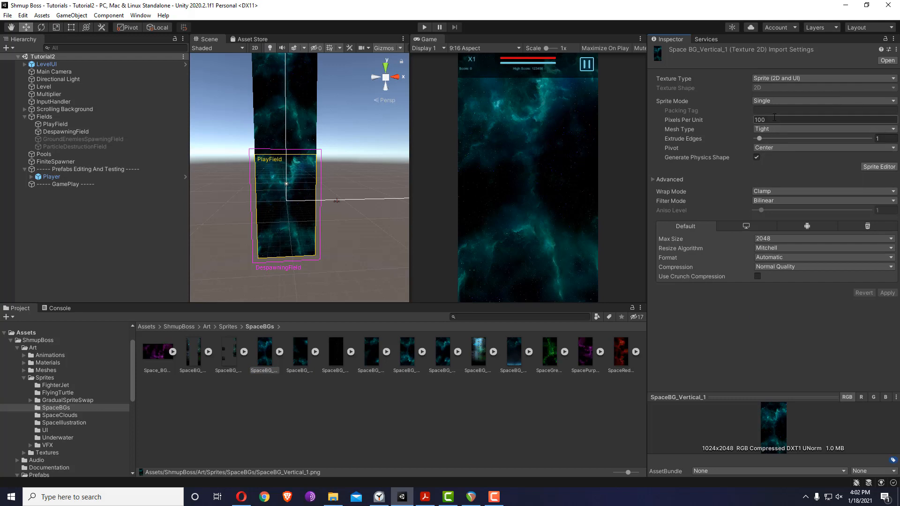
pyautogui.click(266, 365)
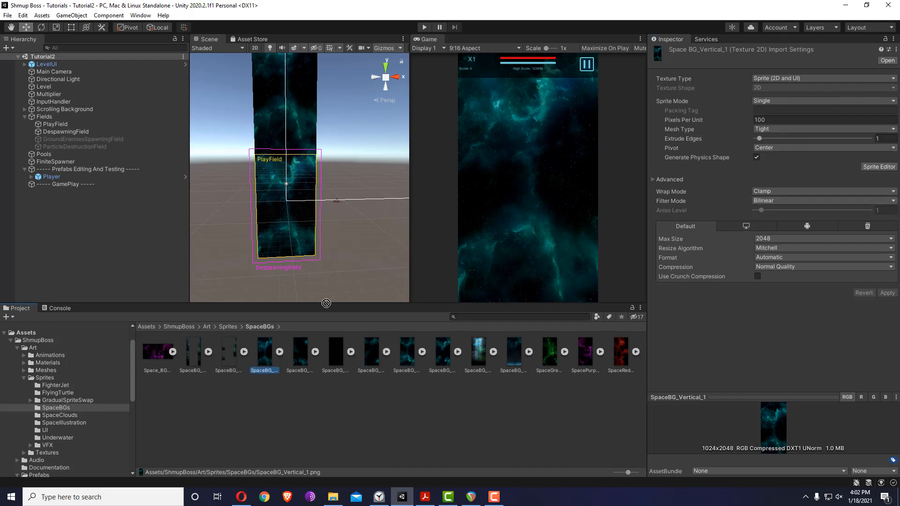
# Delete the Scrolling Background's preview and set the Element 0 background prefab to None.
pyautogui.click(81, 112)
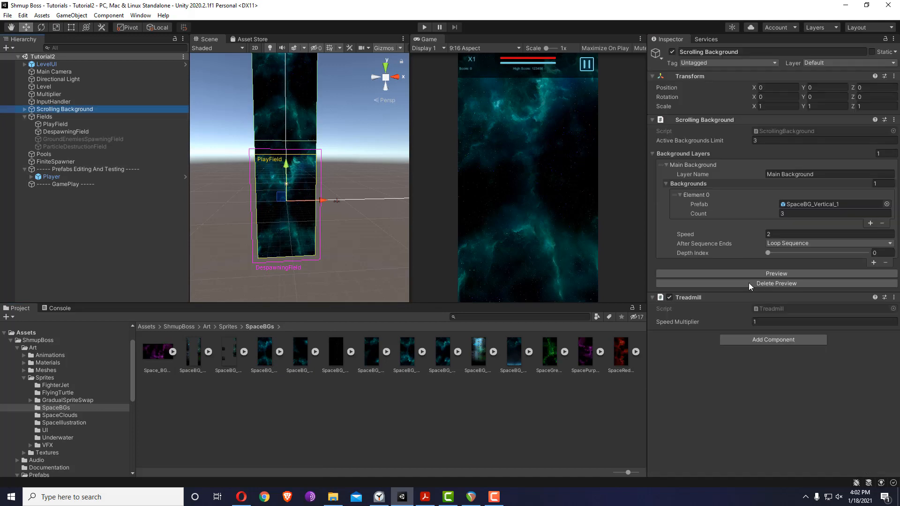
pyautogui.click(776, 283)
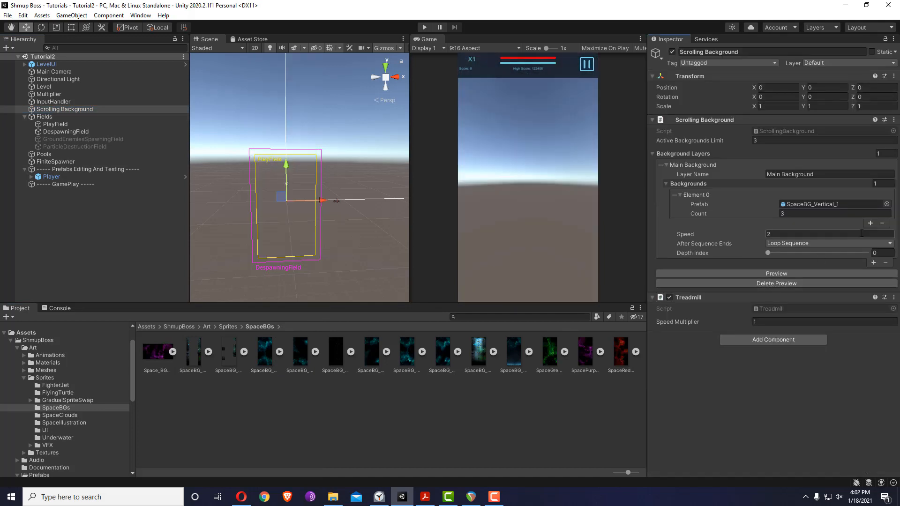
pyautogui.click(886, 204)
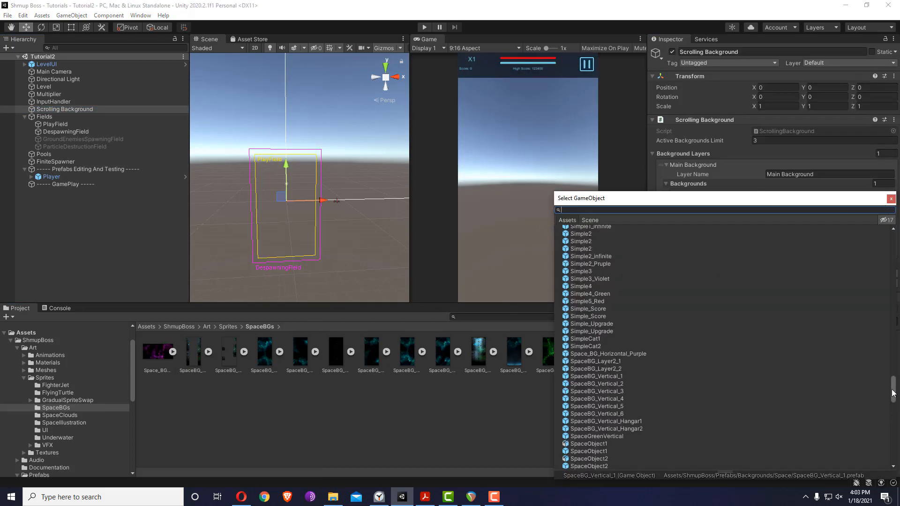
pyautogui.moveTo(892, 389); pyautogui.dragTo(893, 235)
pyautogui.doubleClick(584, 226)
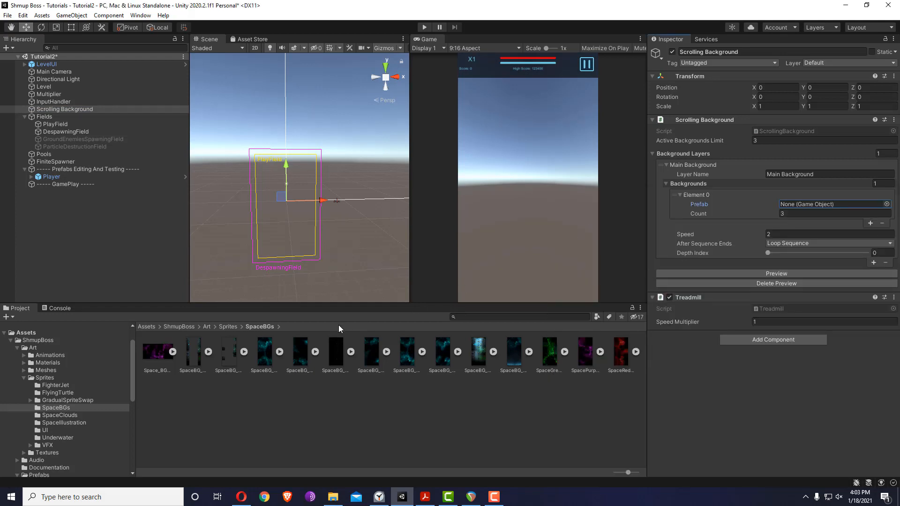
# Place the SpaceBG_Vertical_1 sprite in the scene as a new object and select it in the hierarchy.
pyautogui.moveTo(267, 363); pyautogui.dragTo(354, 198)
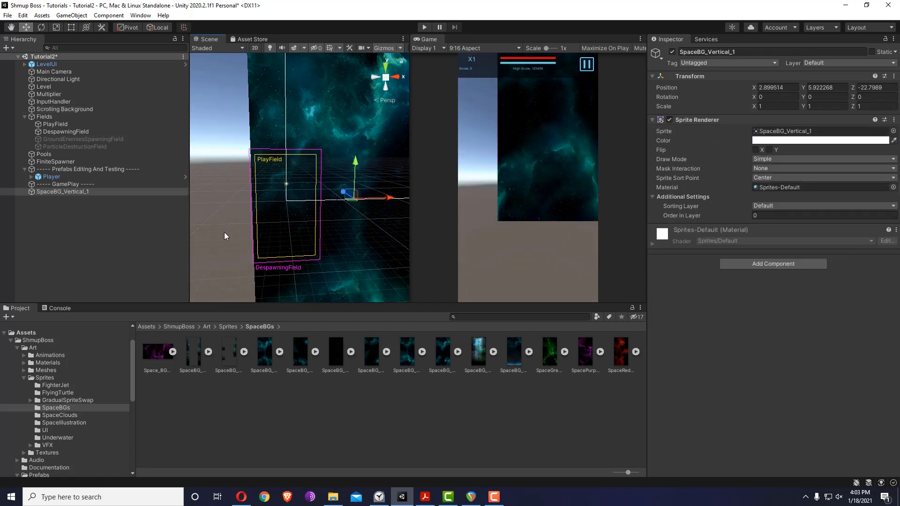
pyautogui.click(95, 193)
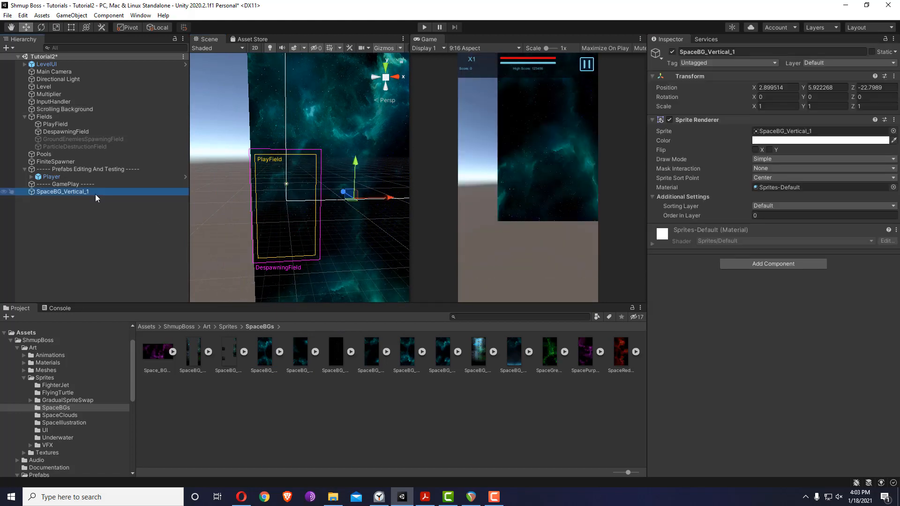
# Try to assign the SpaceBG_Vertical_1 sprite directly as the Scrolling Background's Element 0 prefab.
pyautogui.click(86, 111)
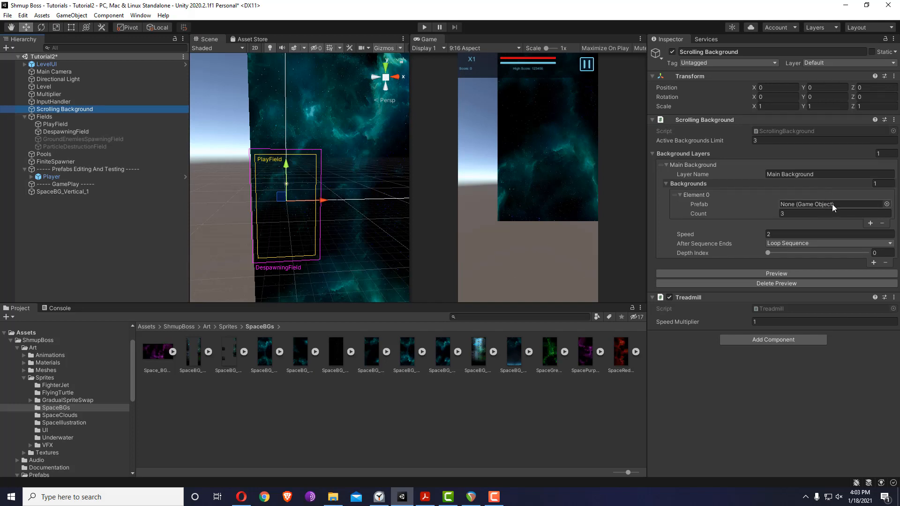
pyautogui.moveTo(269, 358); pyautogui.dragTo(308, 405)
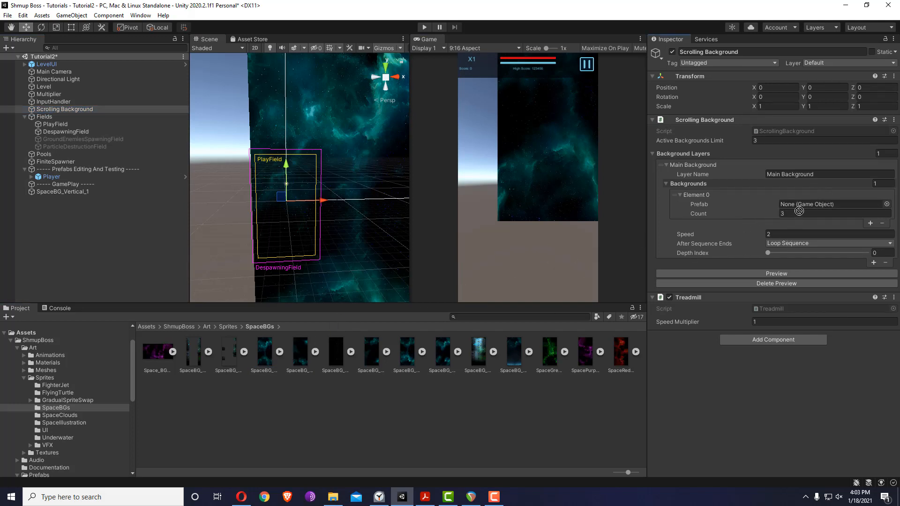
pyautogui.click(389, 240)
# Set the SpaceBG_Vertical_1 object's position to X 0, Y 0, Z 0.
pyautogui.click(69, 191)
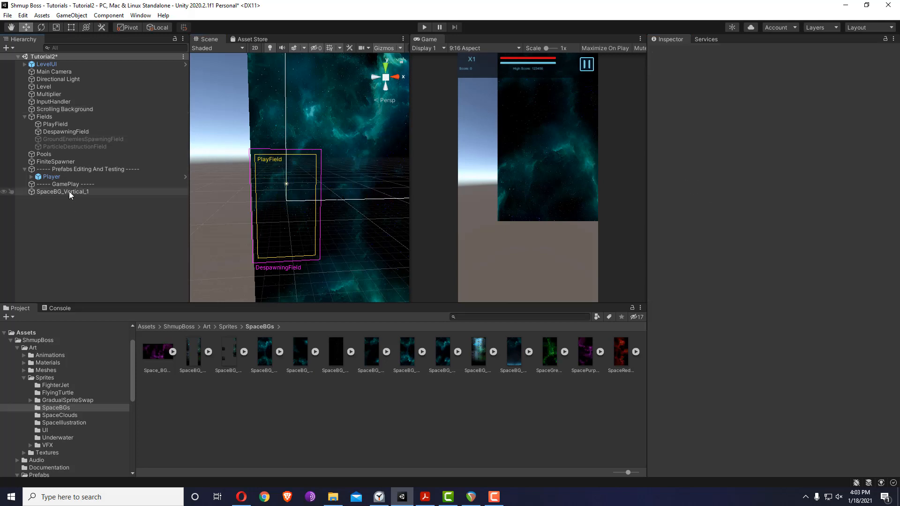
pyautogui.click(794, 87)
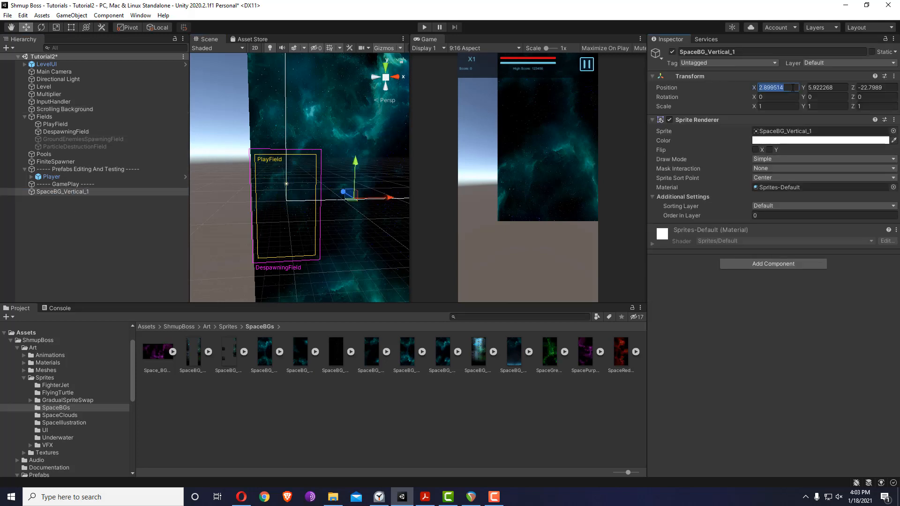
pyautogui.write('0')
pyautogui.press('Tab')
pyautogui.write('0')
pyautogui.press('Tab')
pyautogui.write('0')
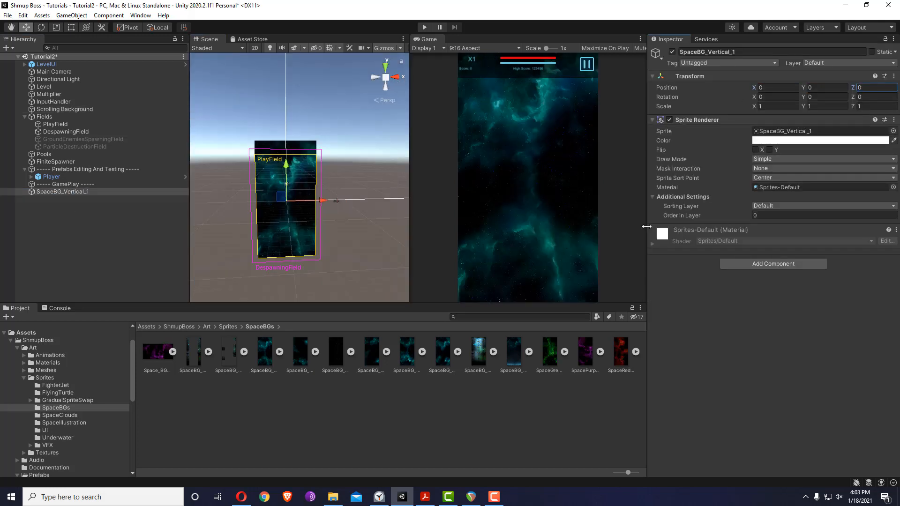
# Add a Box Collider 2D component to SpaceBG_Vertical_1 and enable Is Trigger on it.
pyautogui.click(784, 267)
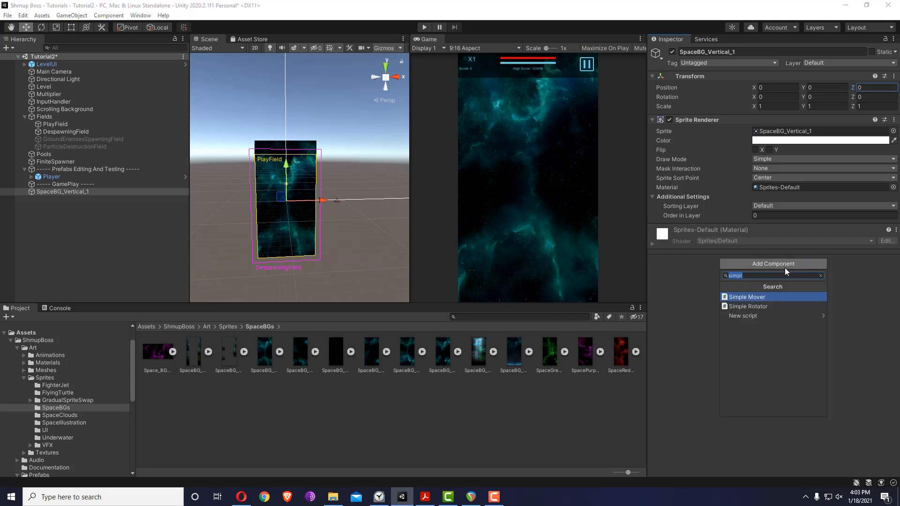
pyautogui.write('box')
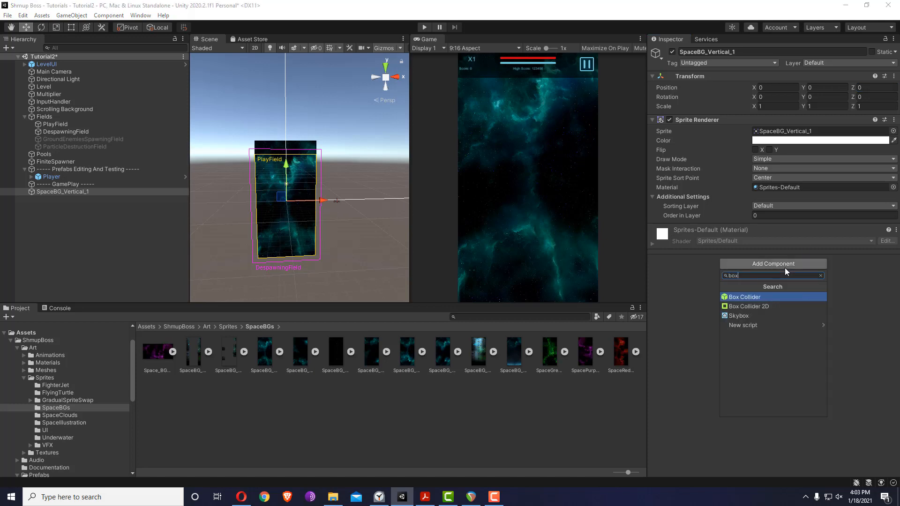
pyautogui.press('Down')
pyautogui.press('Return')
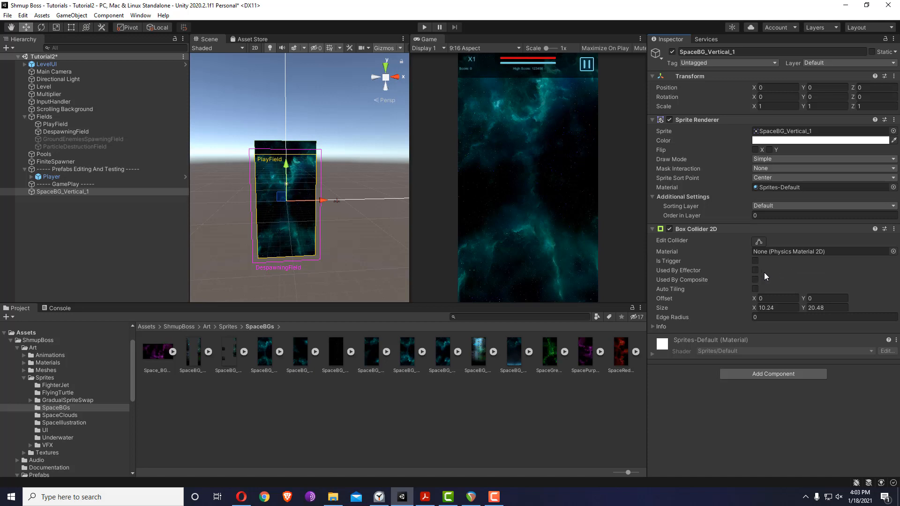
pyautogui.click(755, 261)
# Save the SpaceBG_Vertical_1 scene object as a prefab in the ShmupBoss Prefabs/Demos/Tutorials folder.
pyautogui.scroll(-3, 31, 412)
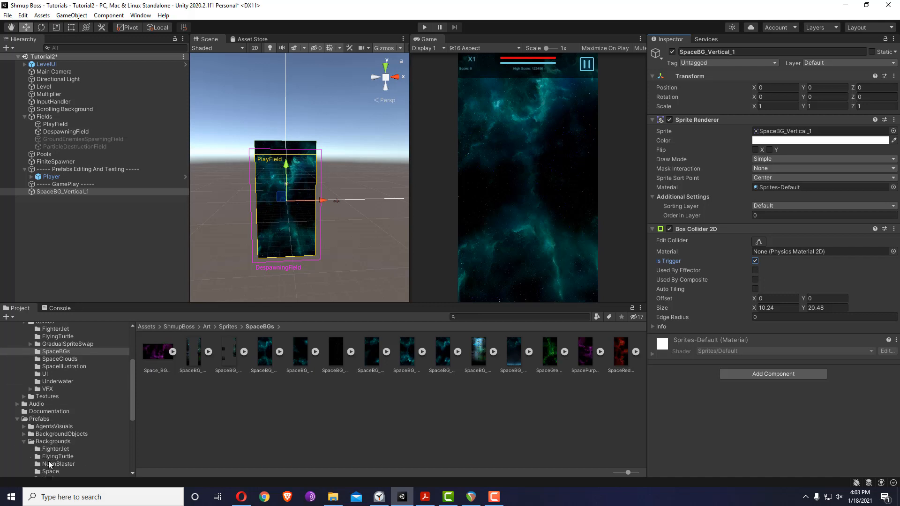
pyautogui.click(51, 471)
pyautogui.scroll(-2, 52, 453)
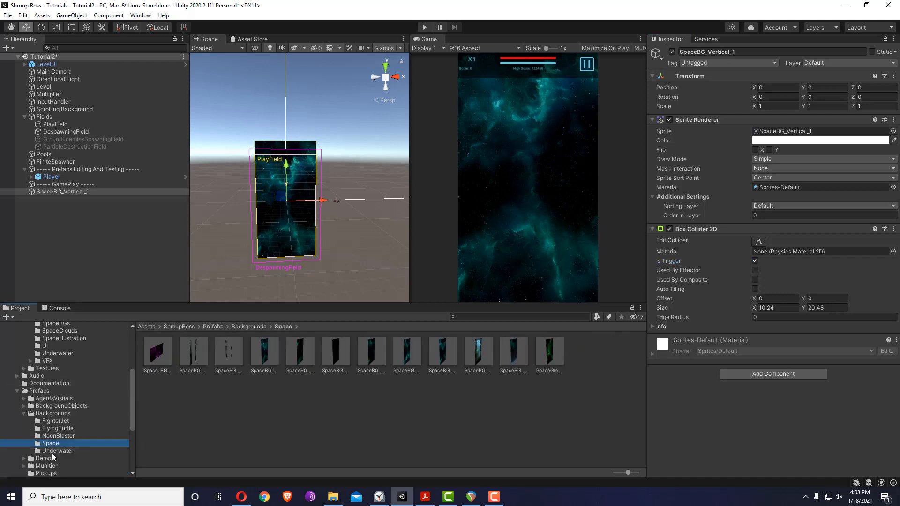
pyautogui.scroll(-3, 50, 428)
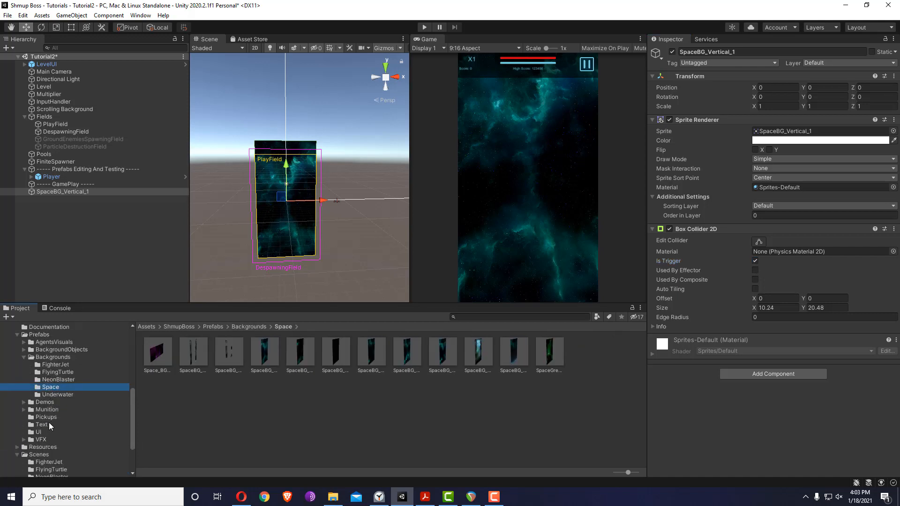
pyautogui.click(43, 403)
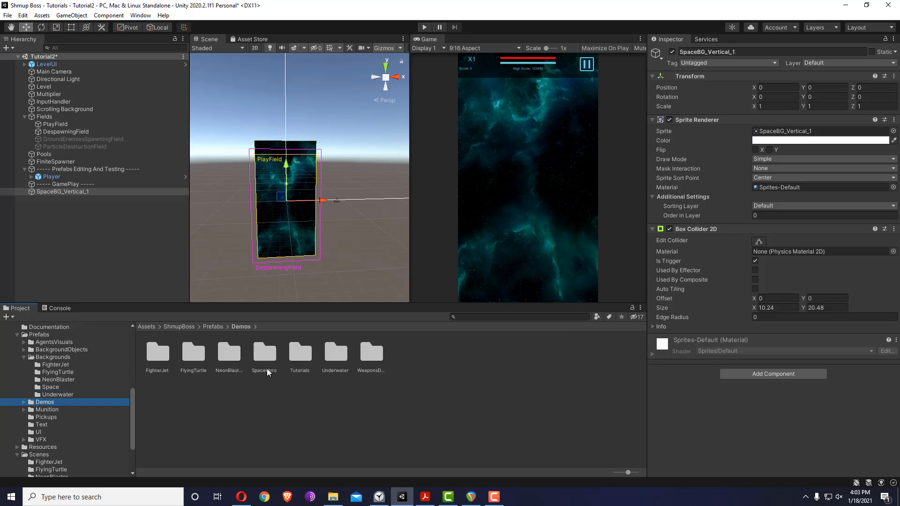
pyautogui.doubleClick(299, 355)
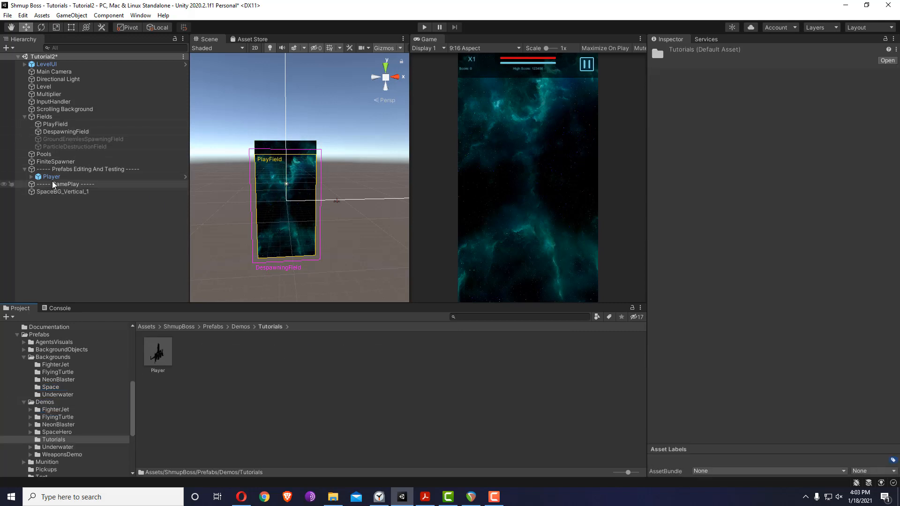
pyautogui.moveTo(56, 191); pyautogui.dragTo(270, 408)
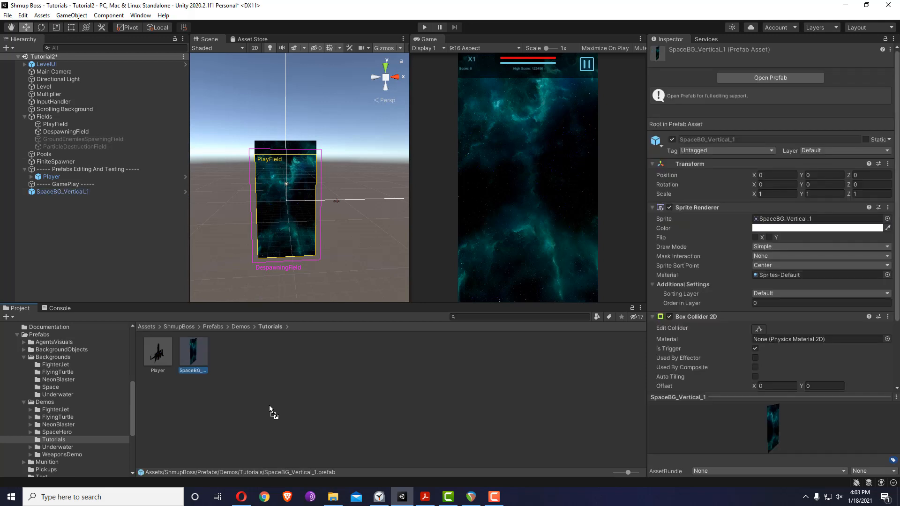
# Delete the SpaceBG_Vertical_1 instance from the scene and assign its new prefab to Element 0 of the Scrolling Background's Main Background layer.
pyautogui.click(269, 405)
pyautogui.click(195, 364)
pyautogui.click(74, 194)
pyautogui.press('Delete')
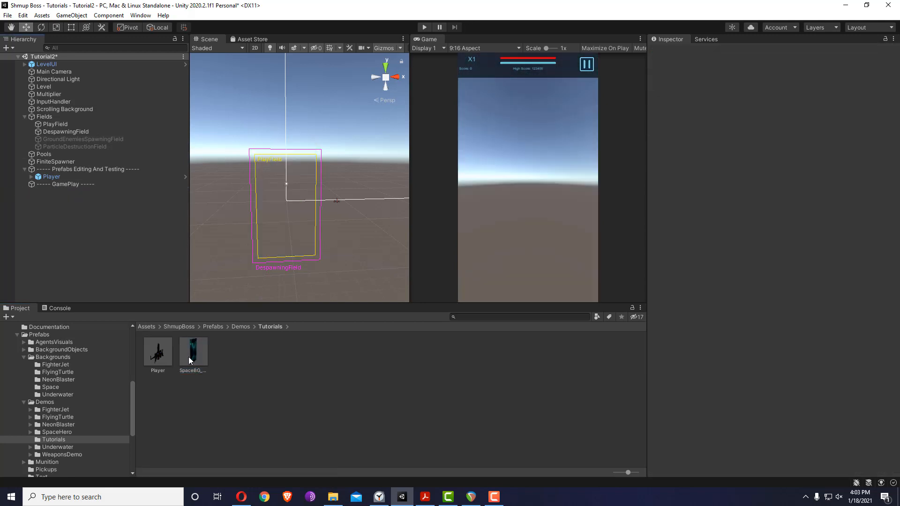
pyautogui.click(64, 109)
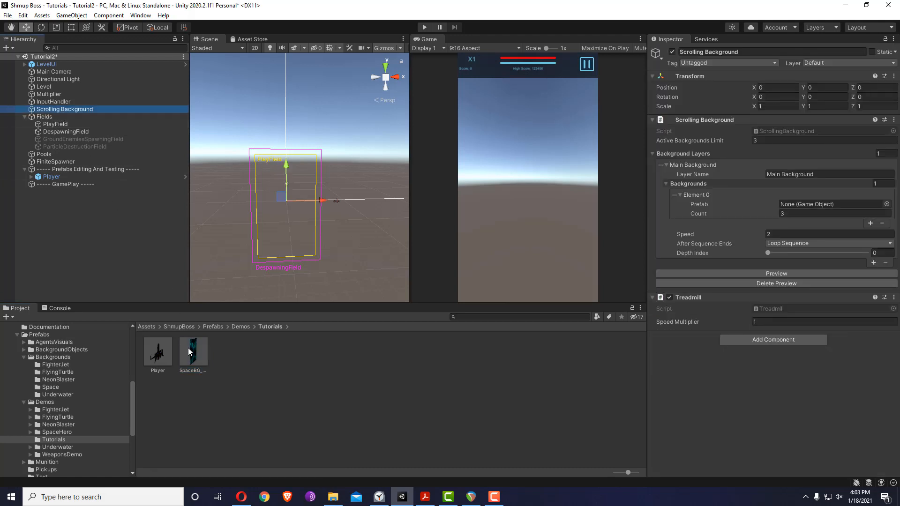
pyautogui.moveTo(190, 350); pyautogui.dragTo(806, 202)
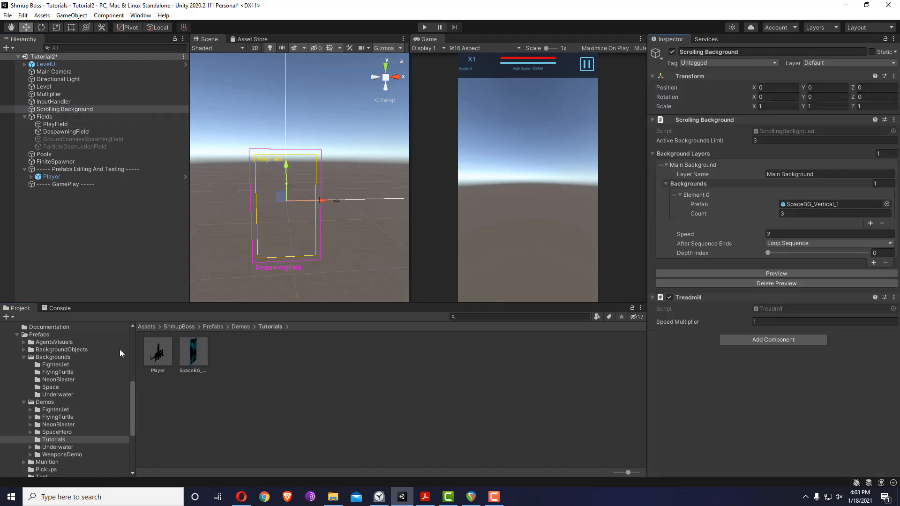
# Place the SpaceBG_Vertical_2 and SpaceBG_Vertical_3 sprites from the Art/Sprites/SpaceBGs folder in the scene as new objects.
pyautogui.scroll(5, 55, 365)
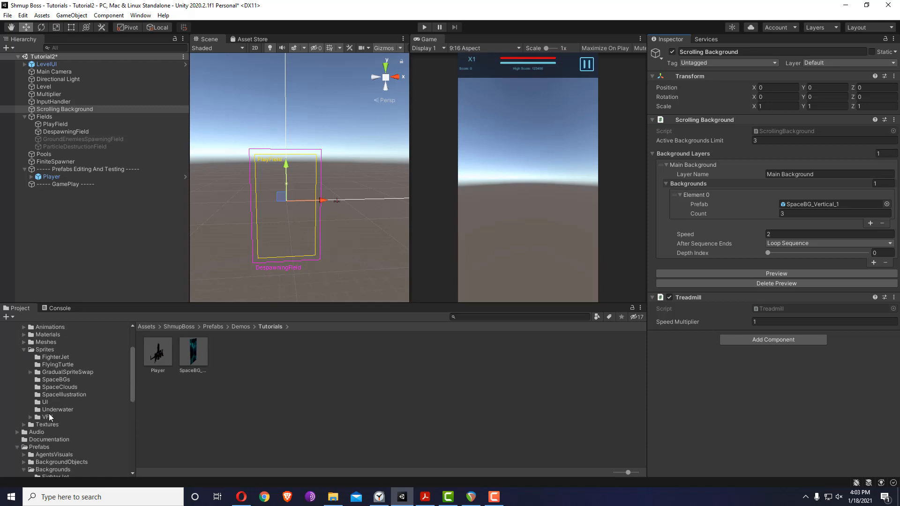
pyautogui.click(61, 379)
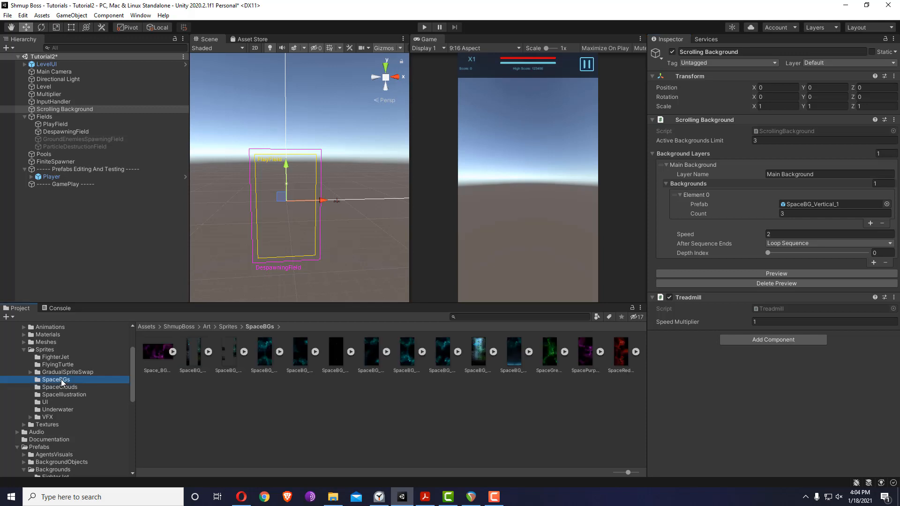
pyautogui.moveTo(298, 364); pyautogui.dragTo(344, 248)
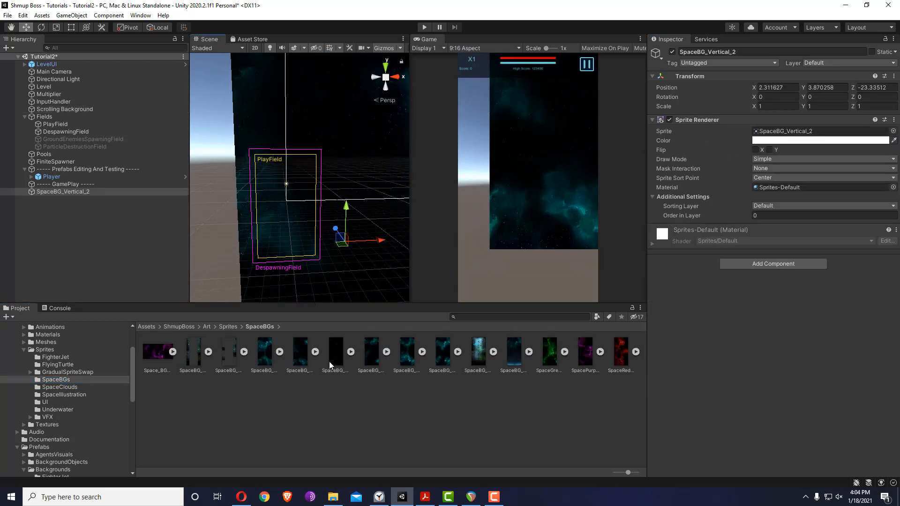
pyautogui.moveTo(331, 362); pyautogui.dragTo(381, 248)
pyautogui.scroll(-3, 286, 224)
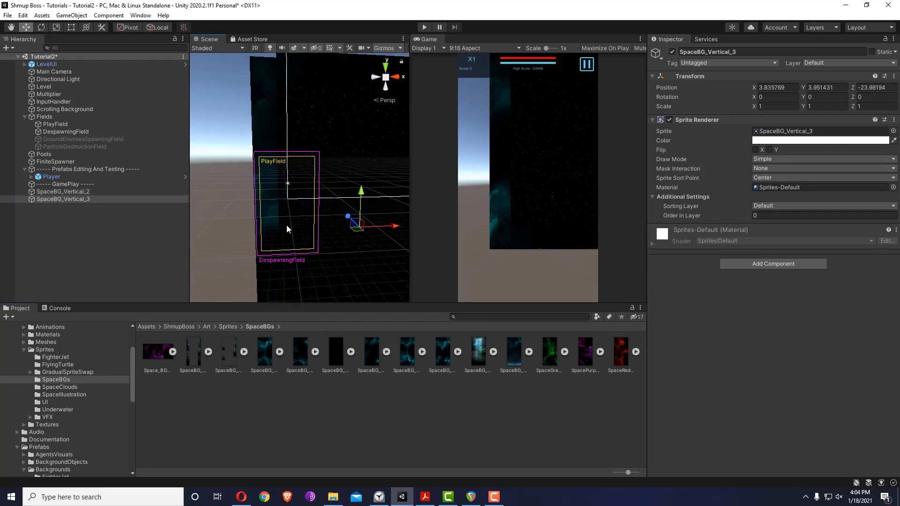
# Preview the SpaceBG_Layer2_2 image, and place the SpaceBG_Layer2_2 and SpaceBG_Layer2_1 sprites in the scene.
pyautogui.doubleClick(228, 352)
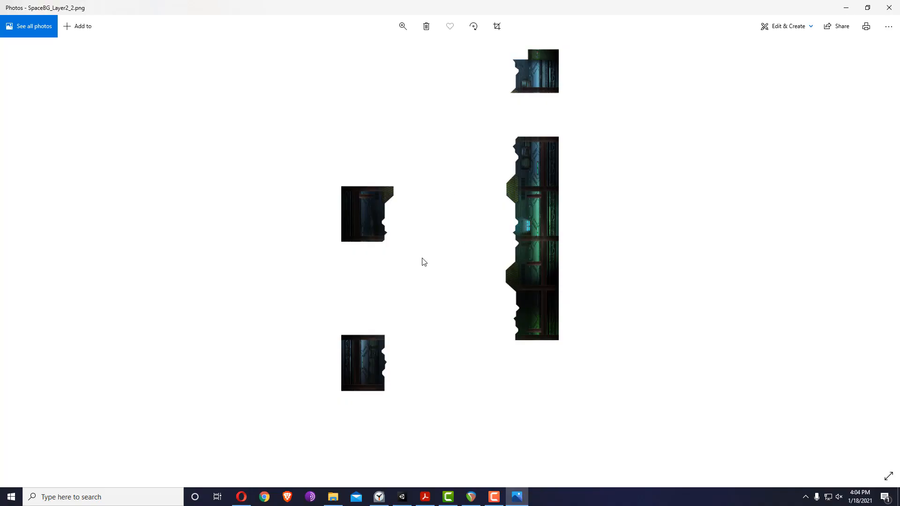
pyautogui.click(889, 8)
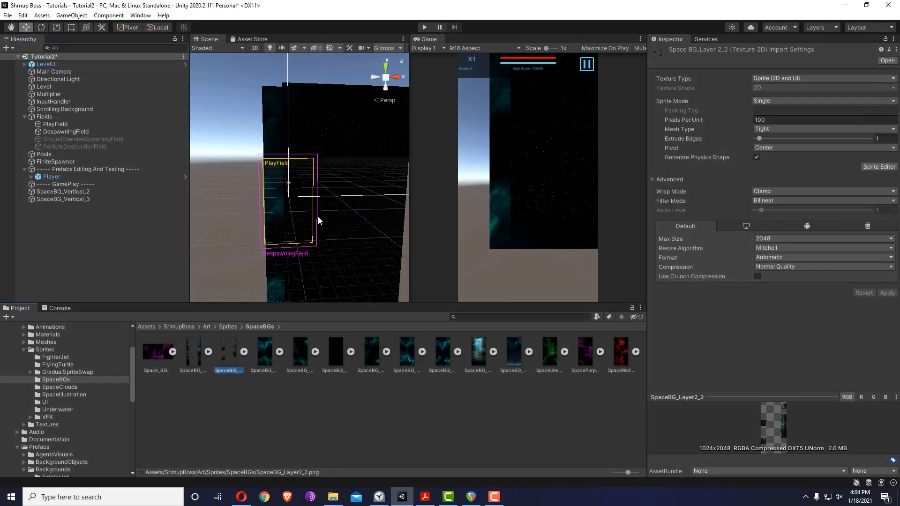
pyautogui.moveTo(328, 217); pyautogui.dragTo(315, 201, button='middle')
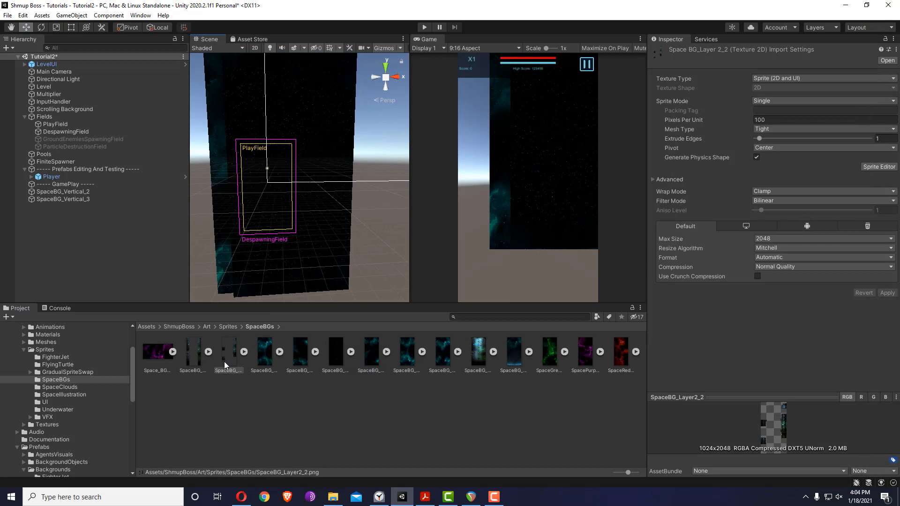
pyautogui.moveTo(225, 362); pyautogui.dragTo(375, 232)
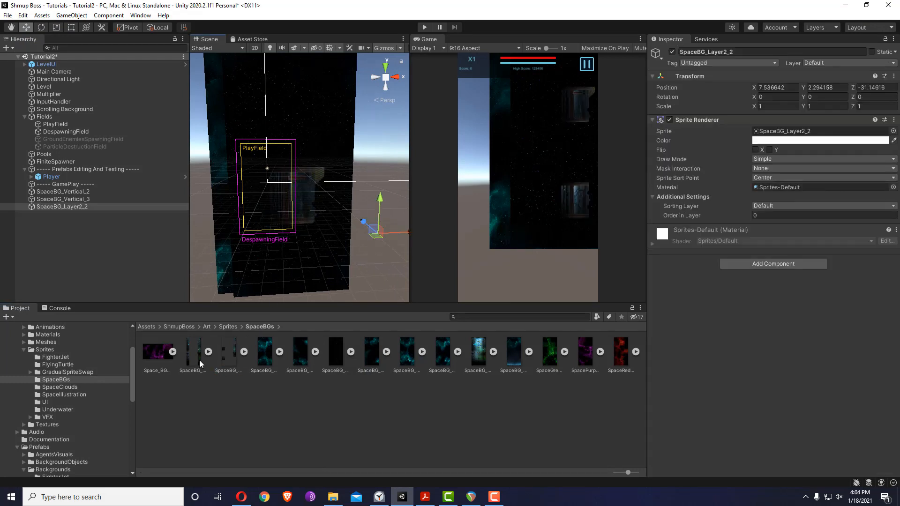
pyautogui.moveTo(200, 364); pyautogui.dragTo(336, 239)
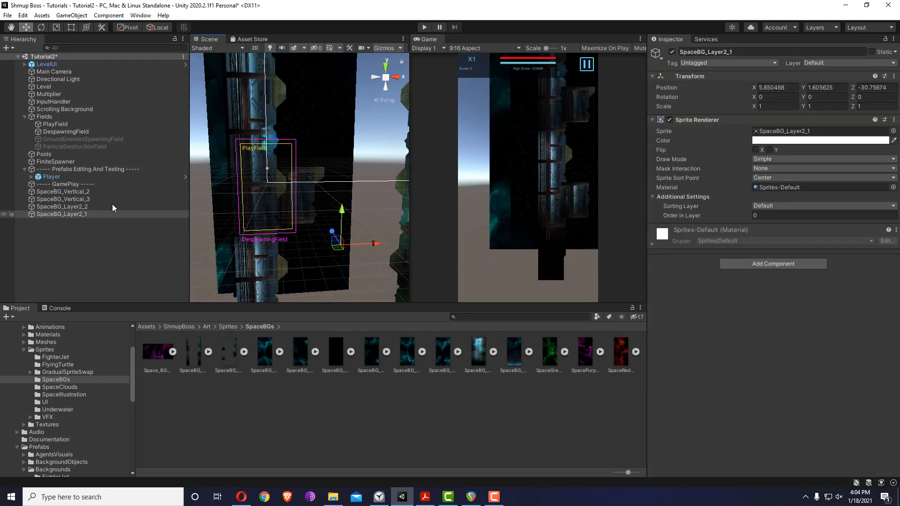
# Add a Box Collider 2D with Is Trigger enabled to both SpaceBG_Vertical_2 and SpaceBG_Vertical_3.
pyautogui.click(108, 192)
pyautogui.click(746, 264)
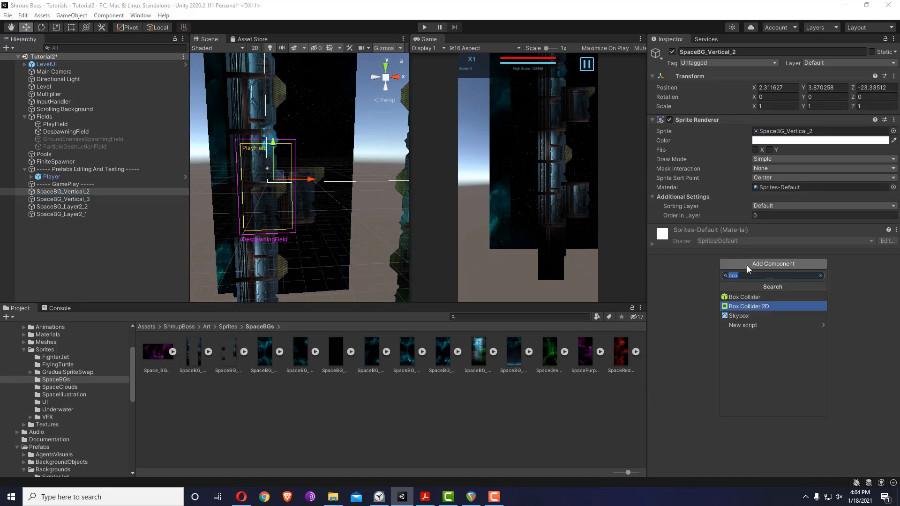
pyautogui.press('Return')
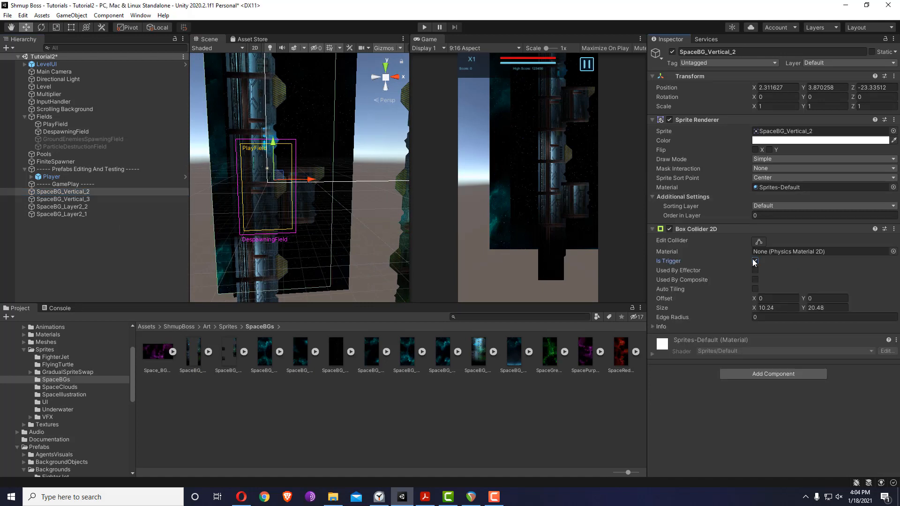
pyautogui.click(63, 199)
pyautogui.click(744, 263)
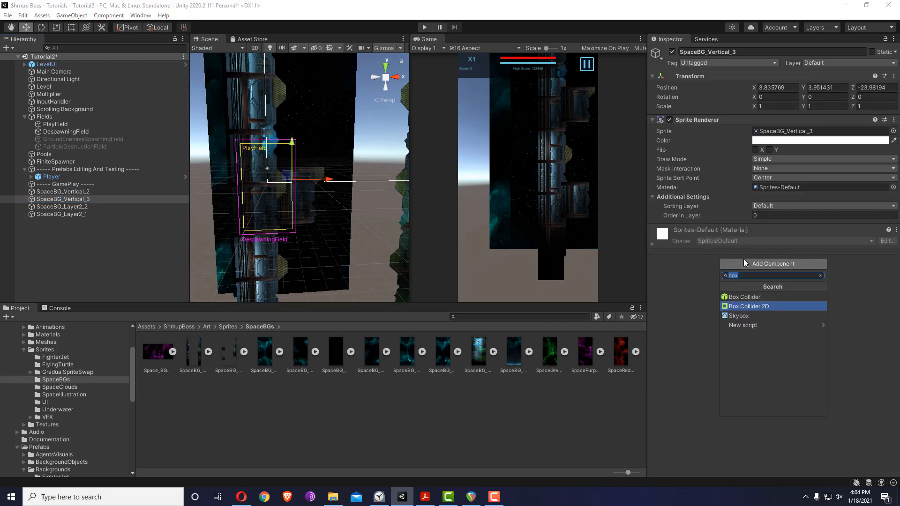
pyautogui.press('Return')
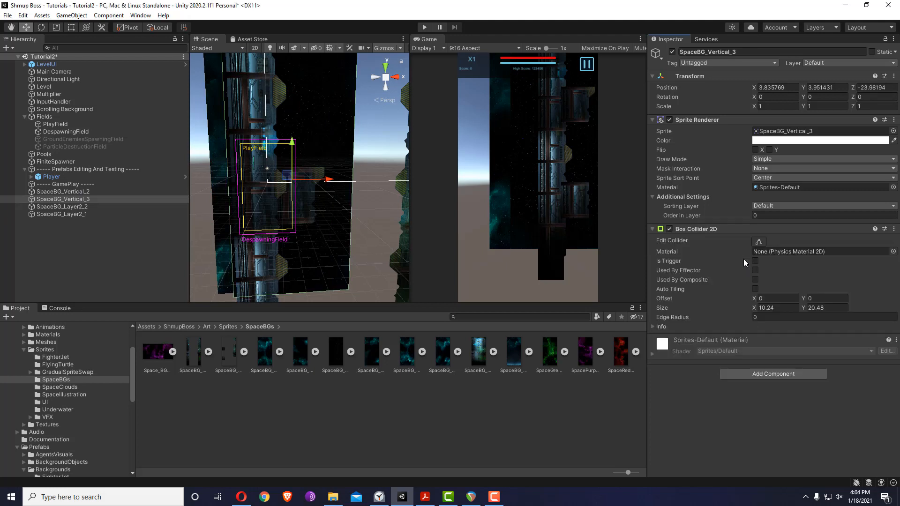
# Add a Box Collider 2D with Is Trigger enabled to both SpaceBG_Layer2_2 and SpaceBG_Layer2_1.
pyautogui.click(92, 207)
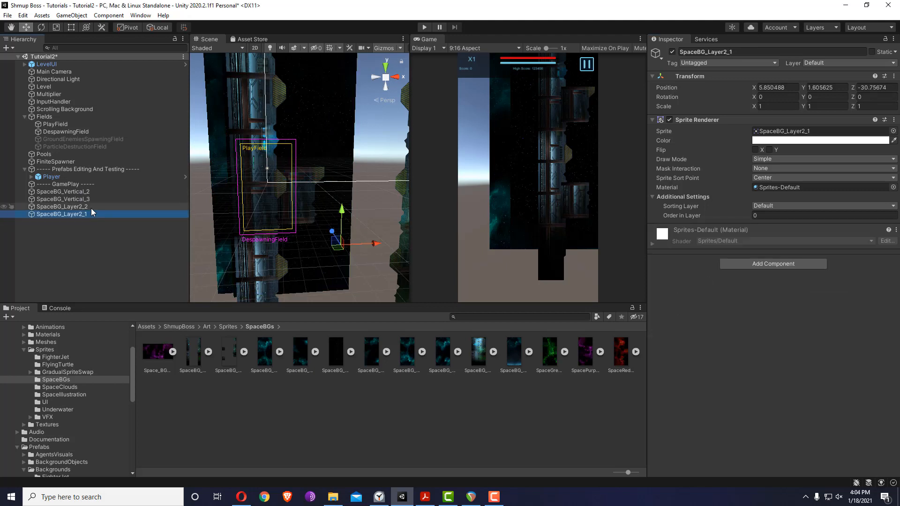
pyautogui.click(772, 263)
pyautogui.write('box')
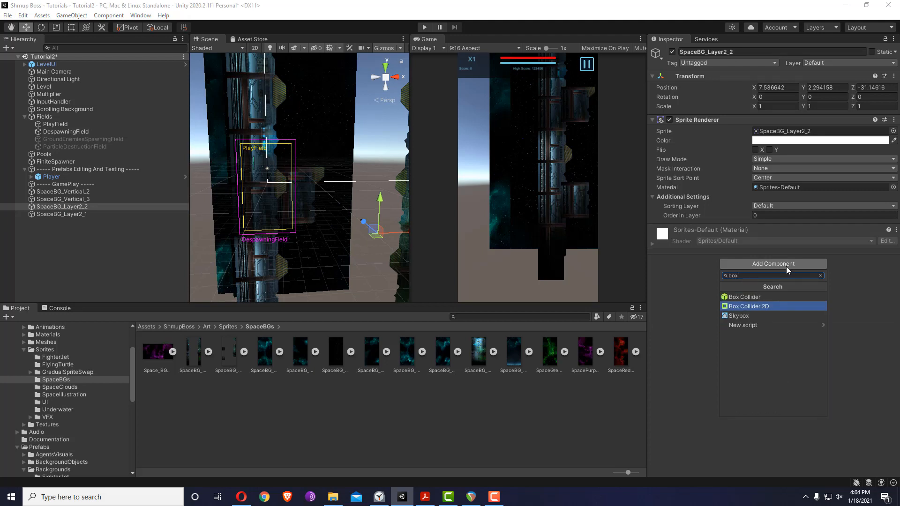
pyautogui.press('Return')
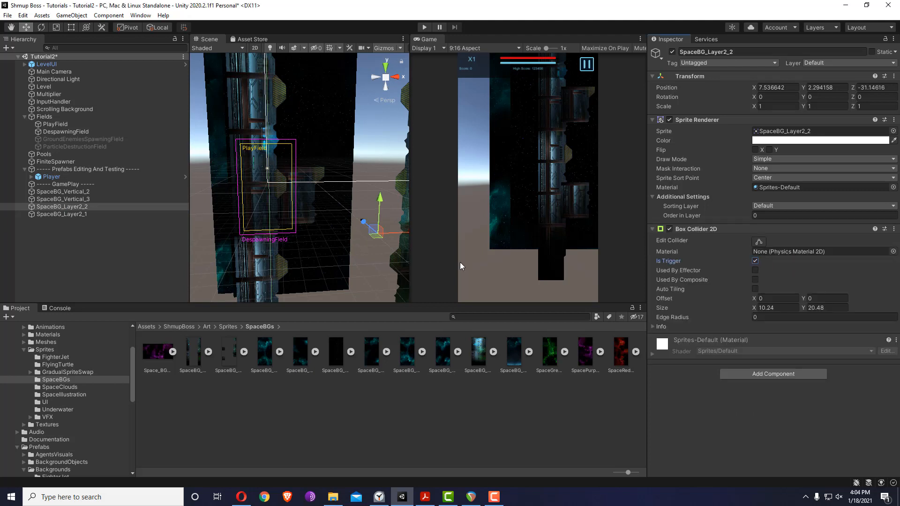
pyautogui.click(74, 214)
pyautogui.click(800, 264)
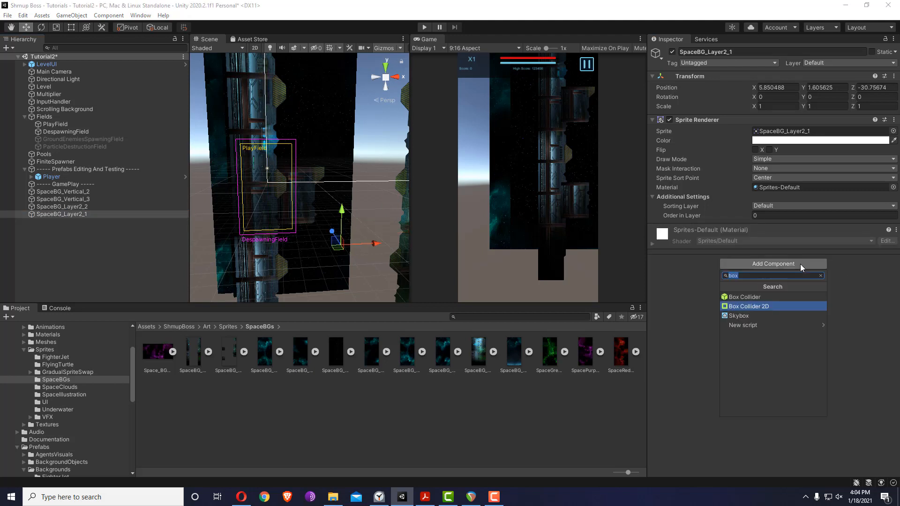
pyautogui.press('Return')
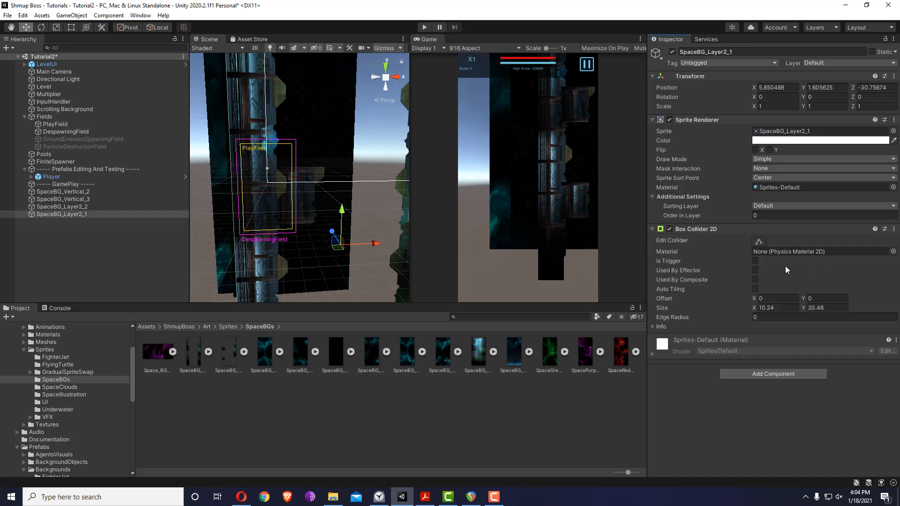
pyautogui.click(755, 261)
# Save SpaceBG_Vertical_2, SpaceBG_Vertical_3, SpaceBG_Layer2_2 and SpaceBG_Layer2_1 as prefabs in the Prefabs/Demos/Tutorials folder.
pyautogui.scroll(-3, 71, 403)
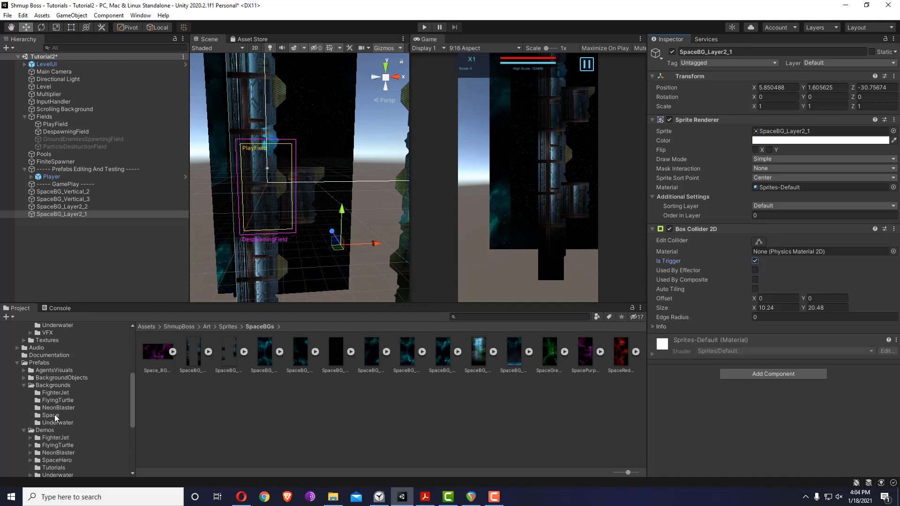
pyautogui.scroll(-1, 61, 402)
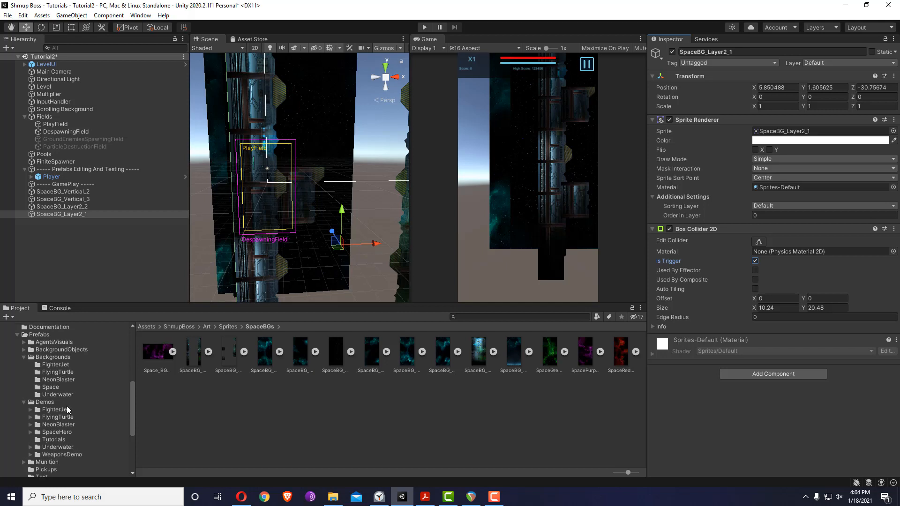
pyautogui.click(66, 109)
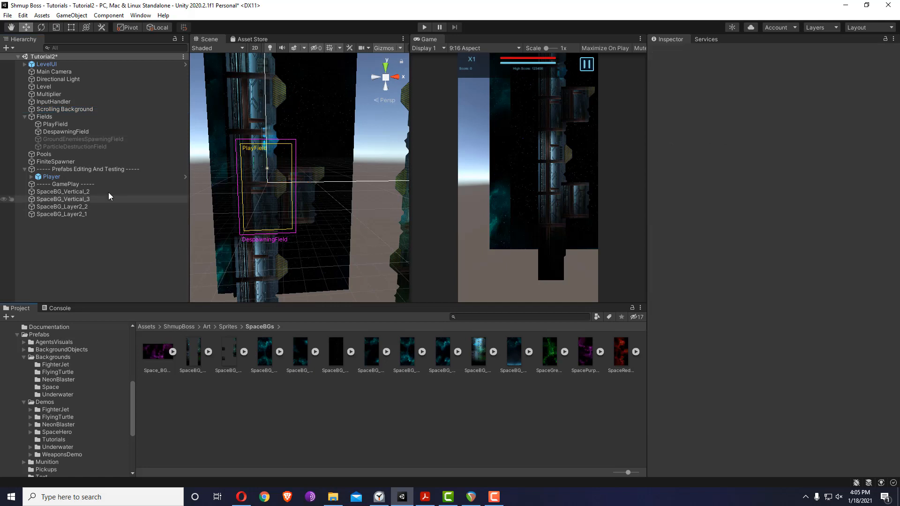
pyautogui.click(87, 213)
pyautogui.scroll(-3, 64, 435)
pyautogui.scroll(-3, 64, 449)
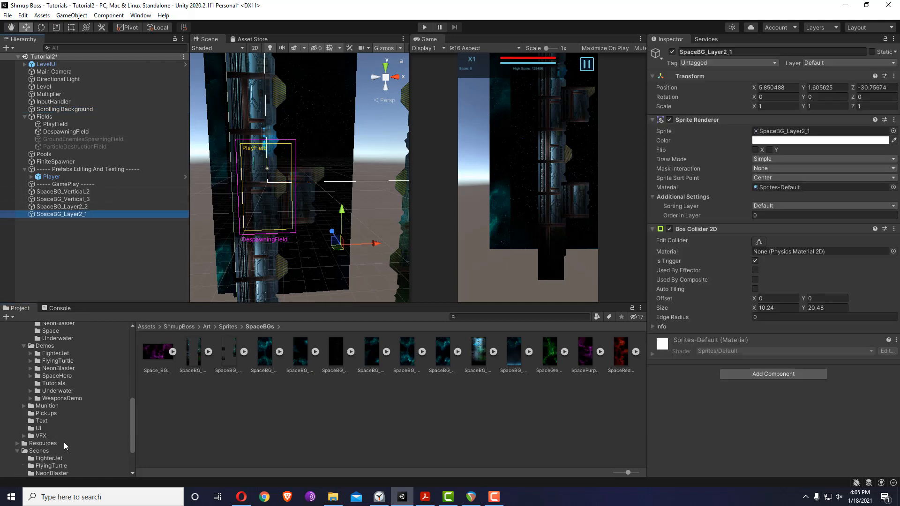
pyautogui.click(55, 382)
pyautogui.click(84, 192)
pyautogui.moveTo(84, 192); pyautogui.dragTo(286, 400)
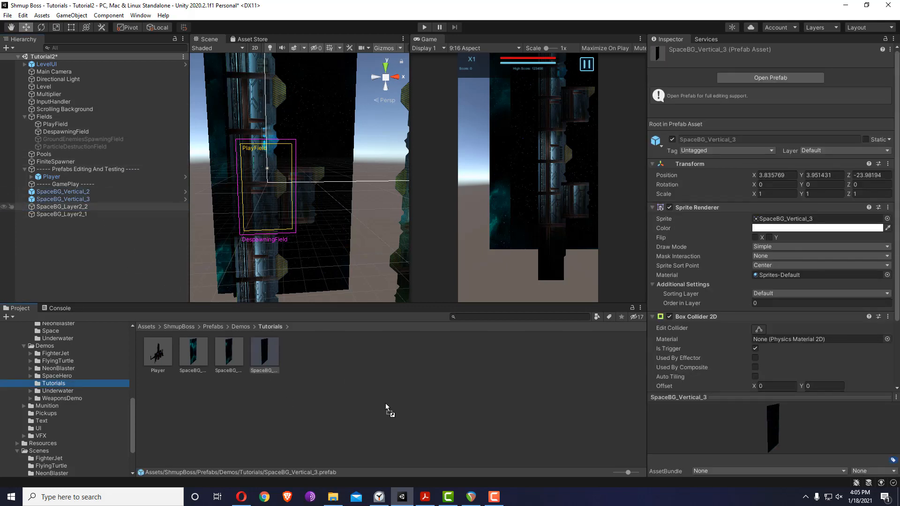
pyautogui.moveTo(385, 403); pyautogui.dragTo(385, 403)
pyautogui.moveTo(82, 215); pyautogui.dragTo(375, 374)
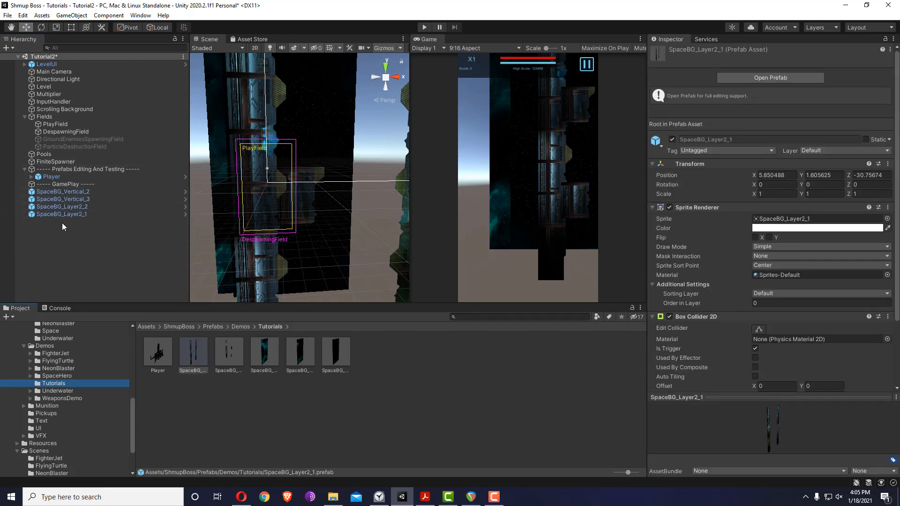
# Delete the four SpaceBG prefab instances from the Tutorial2 scene.
pyautogui.click(73, 192)
pyautogui.keyDown('shift'); pyautogui.click(74, 211); pyautogui.keyUp('shift')
pyautogui.press('Delete')
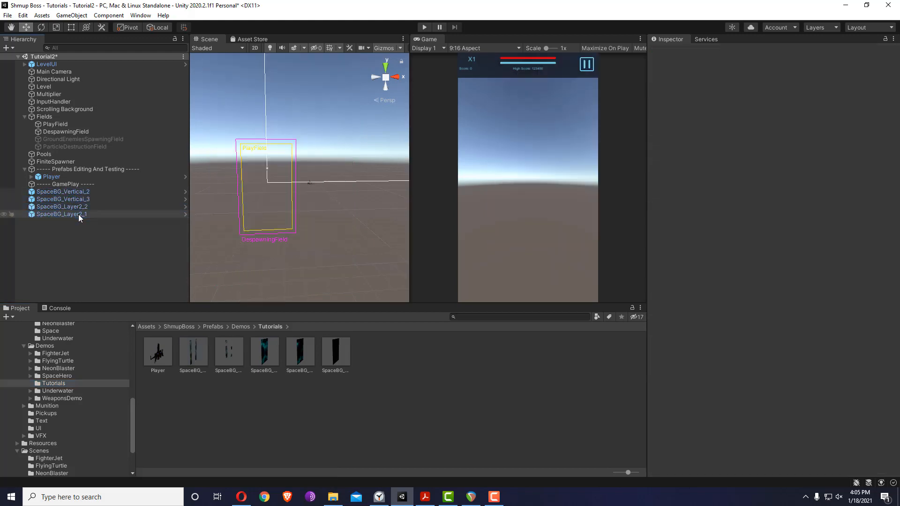
# Set the position of all five SpaceBG prefabs in the Tutorials folder to 0, 0, 0.
pyautogui.click(328, 349)
pyautogui.keyDown('shift'); pyautogui.click(187, 352); pyautogui.keyUp('shift')
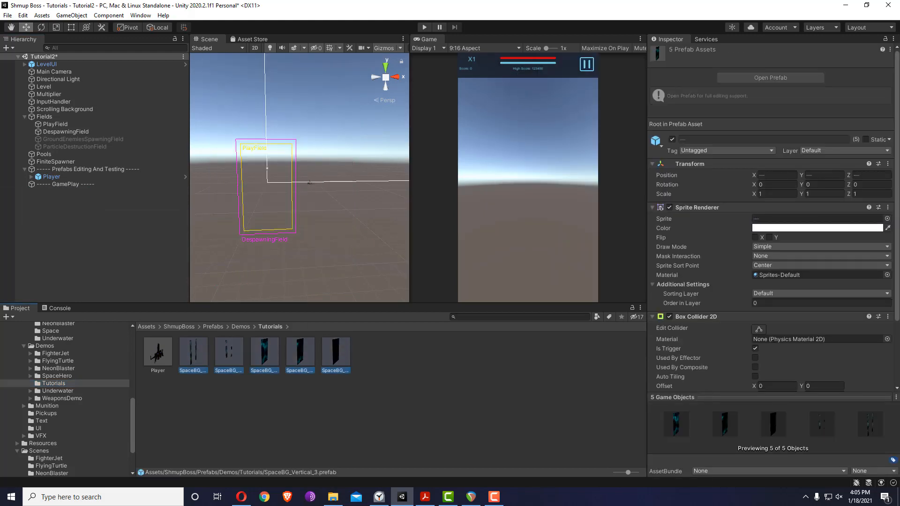
pyautogui.click(794, 175)
pyautogui.write('0')
pyautogui.press('Tab')
pyautogui.write('0')
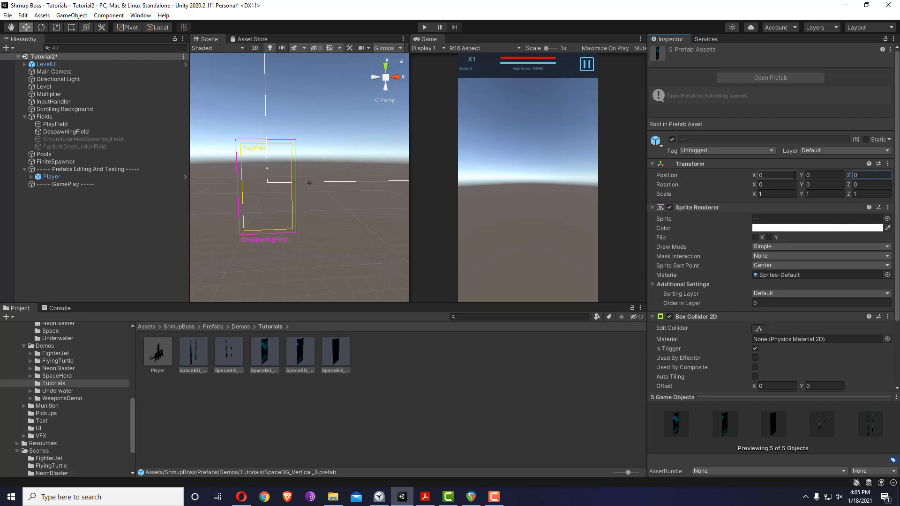
pyautogui.click(422, 387)
# Duplicate the SpaceBG_Vertical_3 prefab and rename the copy SpaceBG_Vertical_4.
pyautogui.click(338, 349)
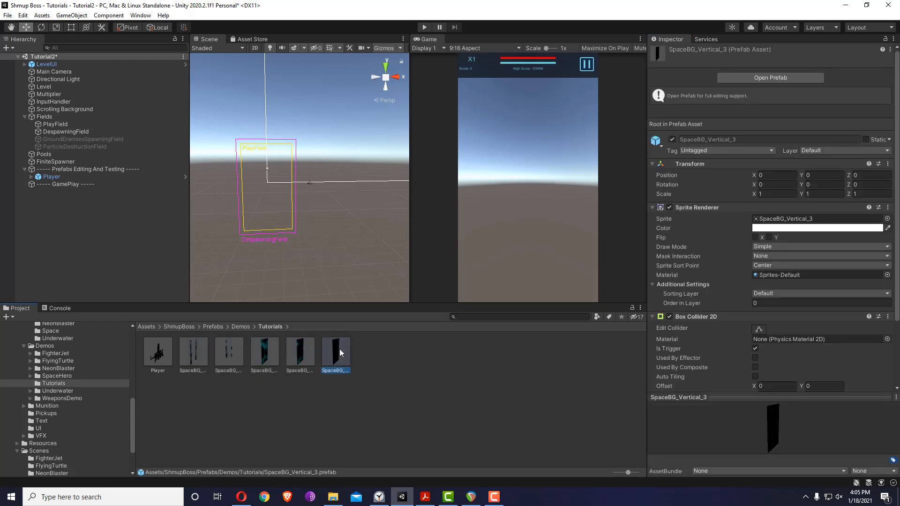
pyautogui.hotkey('ctrl', 'd')
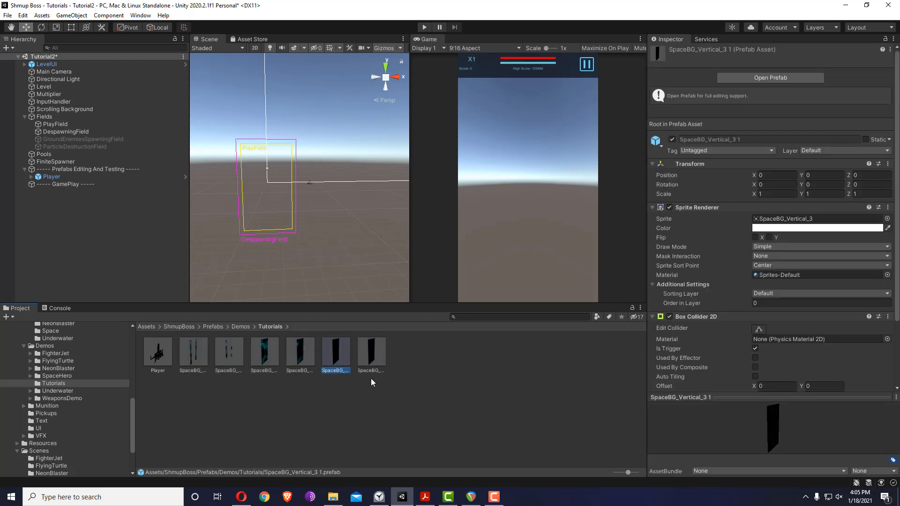
pyautogui.press('F2')
pyautogui.press('Right')
pyautogui.press('BackSpace')
pyautogui.press('BackSpace')
pyautogui.press('BackSpace')
pyautogui.write('4')
pyautogui.press('Return')
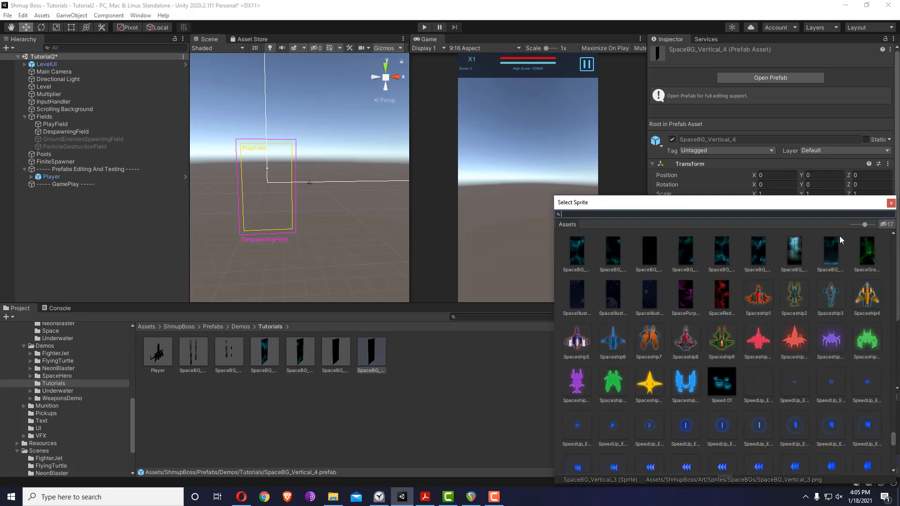
# Assign the SpaceBG_Vertical_4 sprite to the new prefab's Sprite Renderer.
pyautogui.click(686, 248)
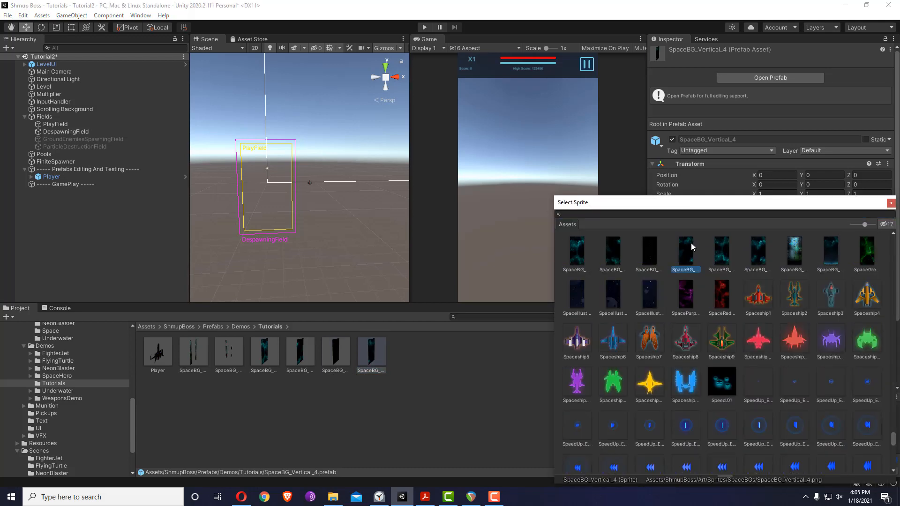
pyautogui.doubleClick(690, 243)
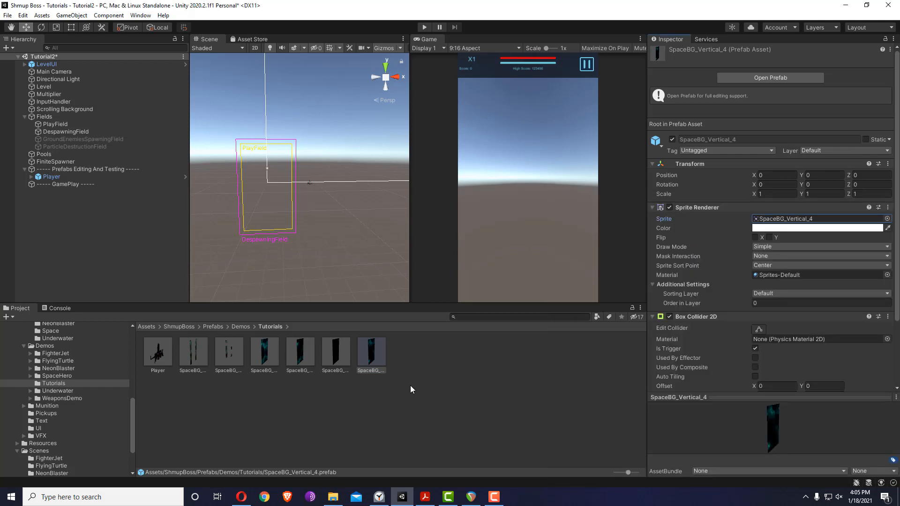
pyautogui.click(410, 339)
# Select the Scrolling Background object and review its Main Background layer entry and Active Backgrounds Limit description.
pyautogui.click(98, 109)
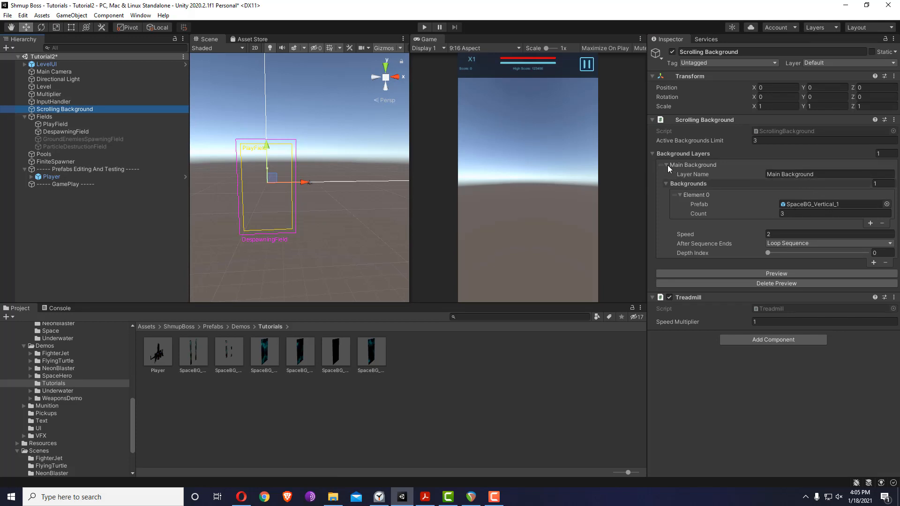
pyautogui.click(652, 154)
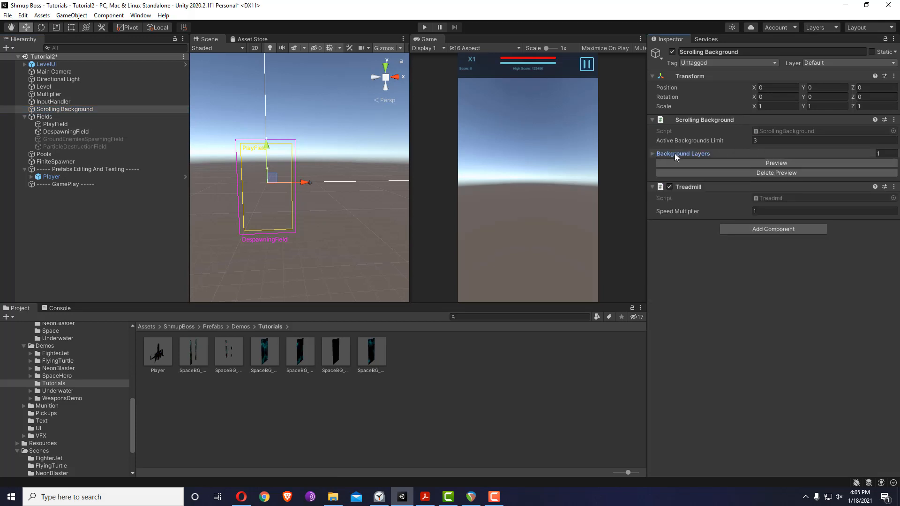
pyautogui.click(651, 154)
pyautogui.click(665, 164)
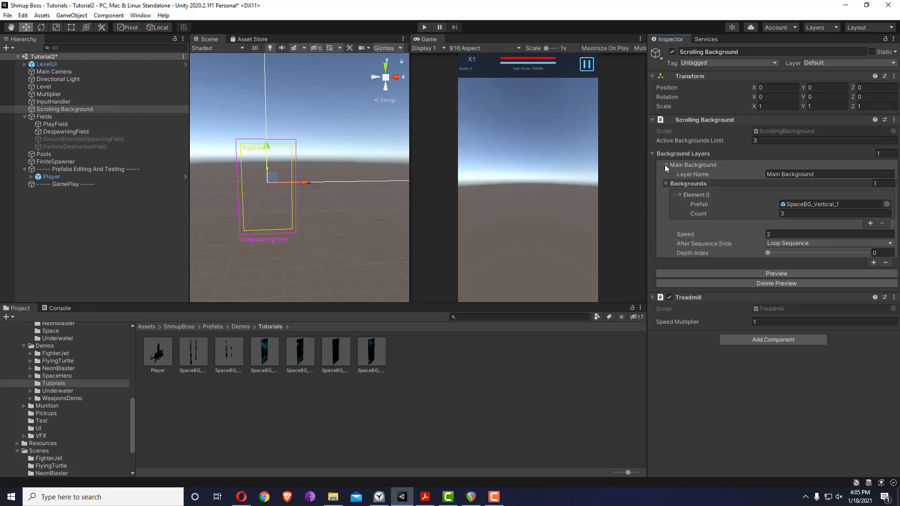
pyautogui.click(815, 204)
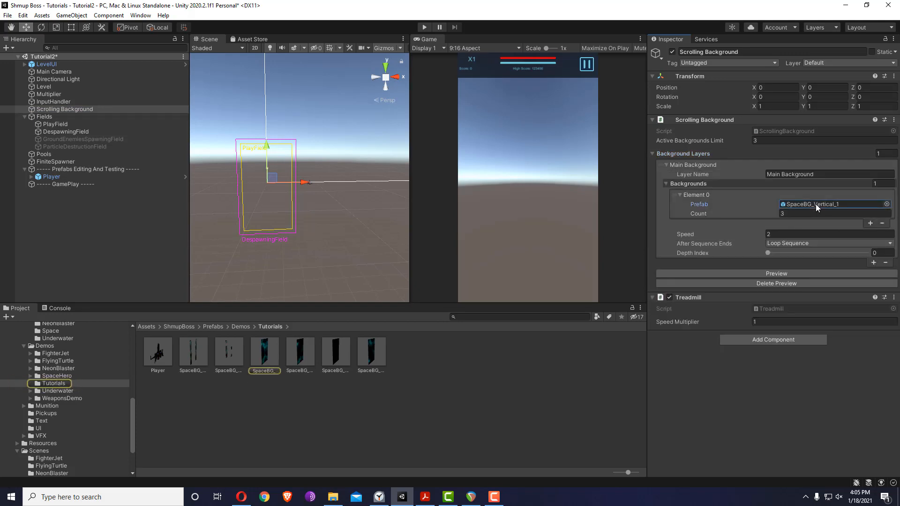
pyautogui.moveTo(342, 224)
pyautogui.keyDown('alt'); pyautogui.mouseDown()
pyautogui.moveTo(296, 222)
pyautogui.moveTo(331, 224)
pyautogui.mouseUp(); pyautogui.keyUp('alt')
pyautogui.moveTo(692, 137)
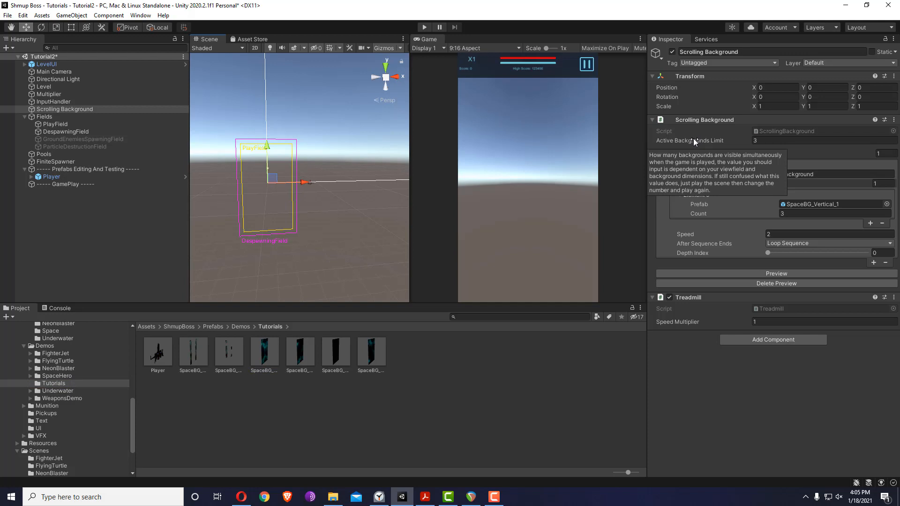
# Generate a preview of the Main Background layer and examine the stacked backgrounds in the scene.
pyautogui.click(767, 274)
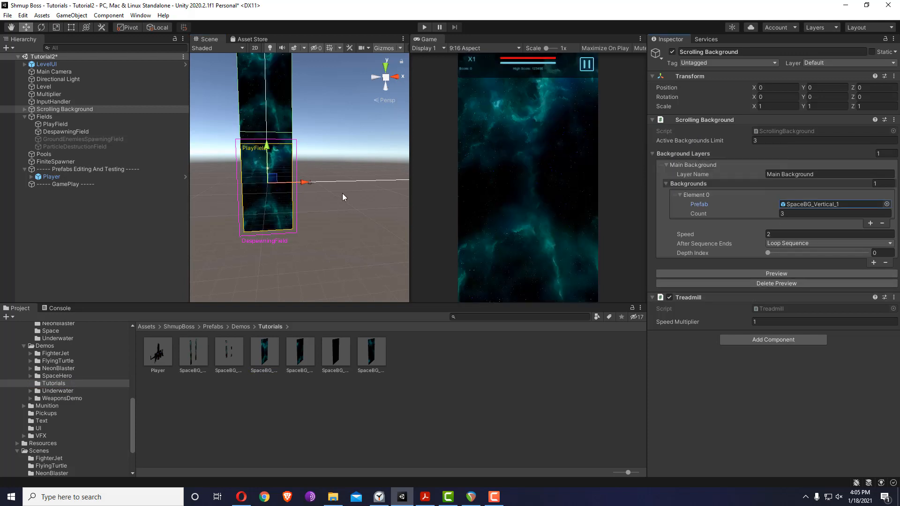
pyautogui.keyDown('alt'); pyautogui.moveTo(307, 160); pyautogui.dragTo(286, 164); pyautogui.keyUp('alt')
pyautogui.keyDown('alt'); pyautogui.moveTo(325, 153); pyautogui.dragTo(238, 150, button='right'); pyautogui.keyUp('alt')
pyautogui.keyDown('alt'); pyautogui.moveTo(238, 150); pyautogui.dragTo(245, 162); pyautogui.keyUp('alt')
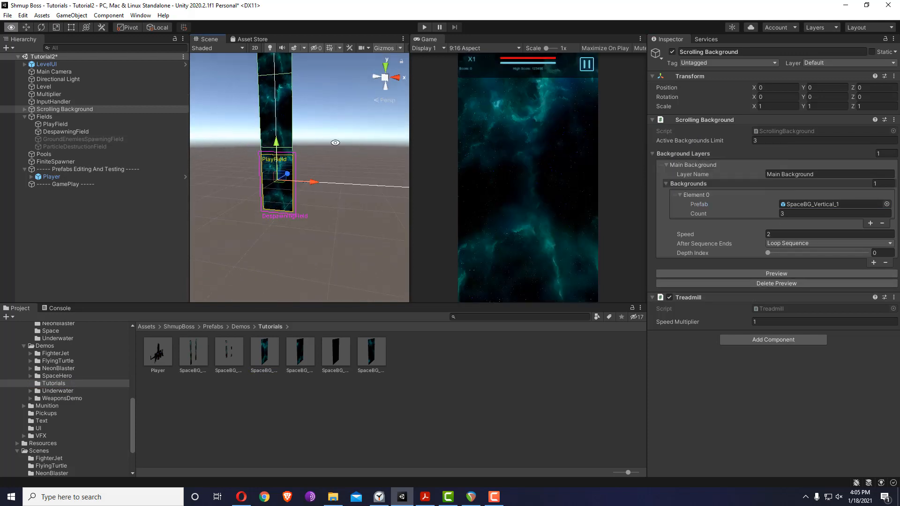
pyautogui.moveTo(245, 162); pyautogui.dragTo(247, 194, button='middle')
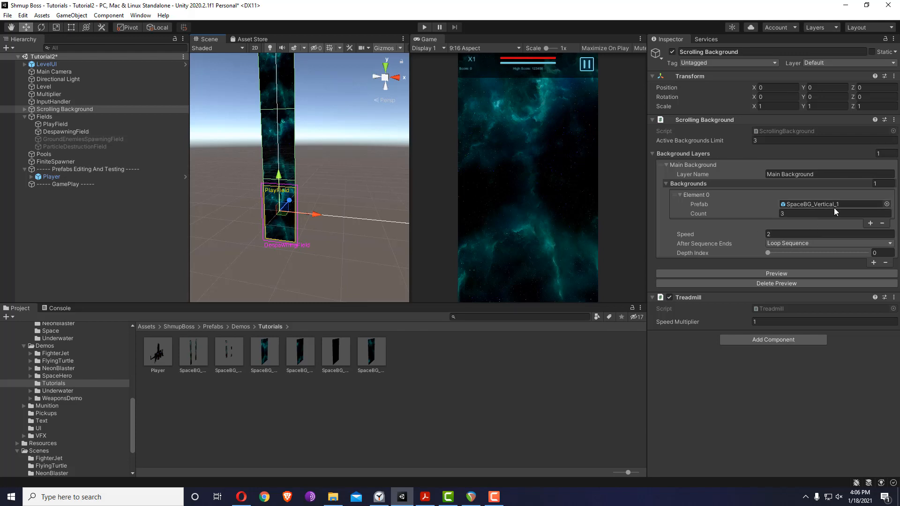
# Set the Main Background layer's Backgrounds list size to 5.
pyautogui.click(877, 183)
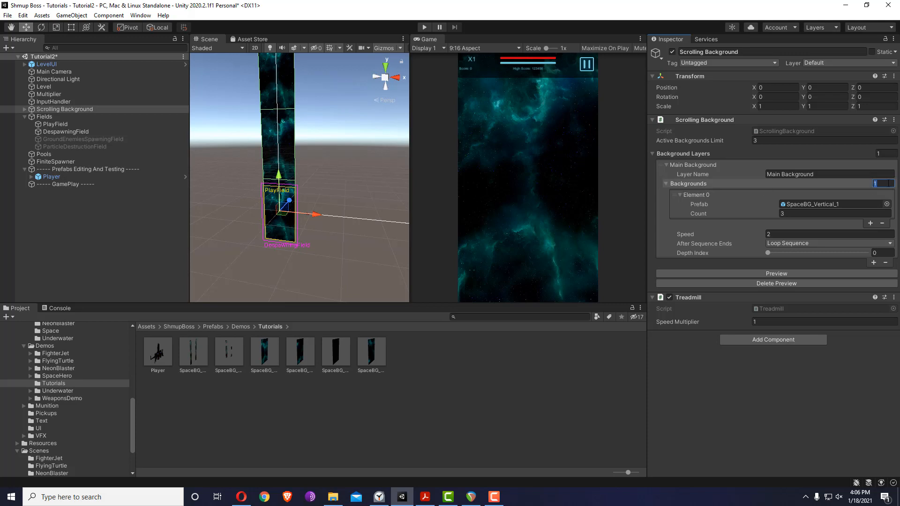
pyautogui.write('5')
pyautogui.press('Return')
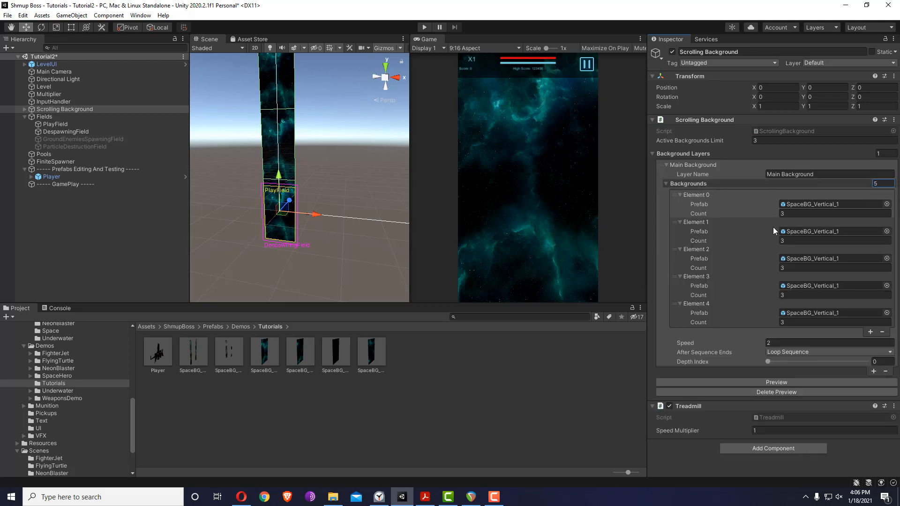
# Assign SpaceBG_Vertical_2, SpaceBG_Vertical_3 and SpaceBG_Vertical_4 as the prefabs of background Elements 1, 2 and 3.
pyautogui.click(809, 203)
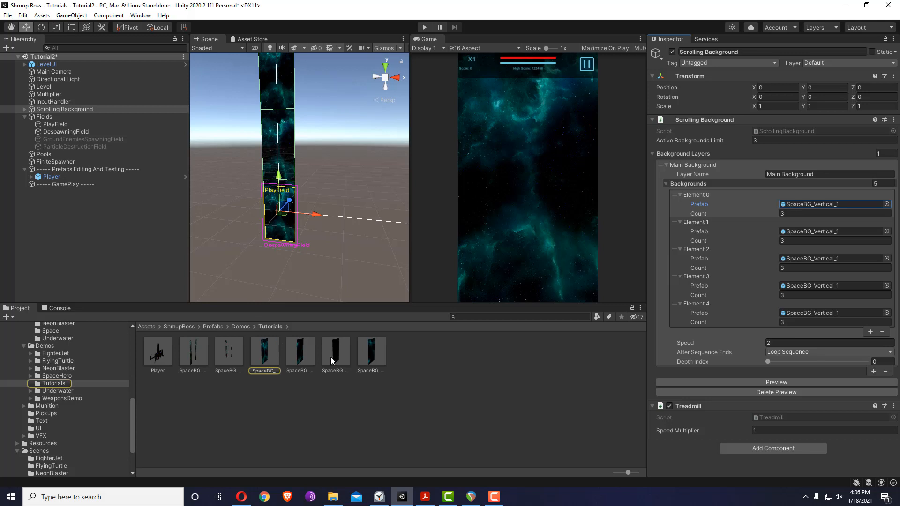
pyautogui.moveTo(333, 353); pyautogui.dragTo(831, 231)
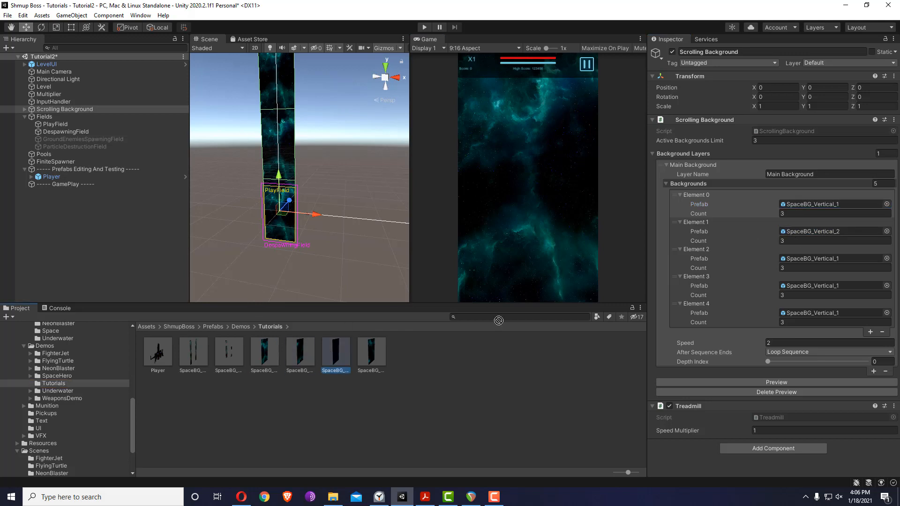
pyautogui.moveTo(498, 320); pyautogui.dragTo(819, 259)
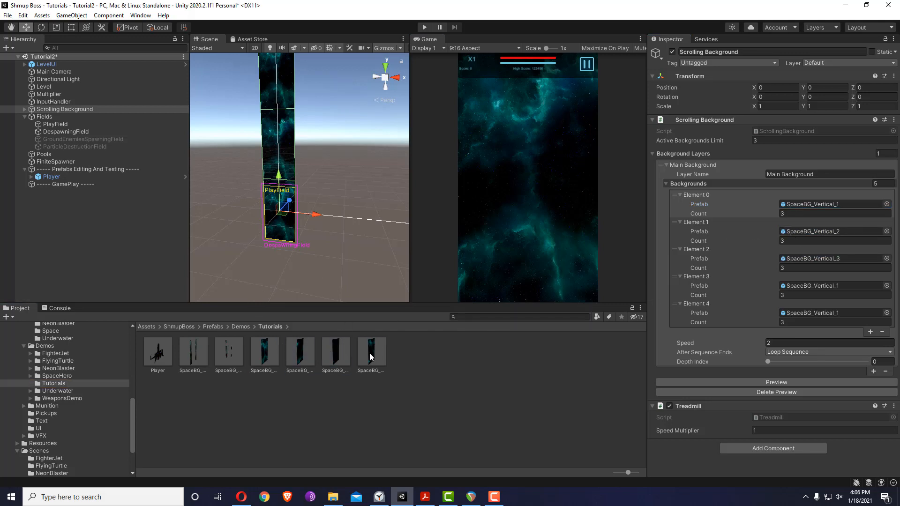
pyautogui.moveTo(369, 353); pyautogui.dragTo(832, 285)
pyautogui.click(885, 184)
# Set the background counts to 1 for Elements 0, 1 and 4, and 2 for Element 3, keeping Element 2 at 3.
pyautogui.click(814, 214)
pyautogui.write('1')
pyautogui.click(796, 240)
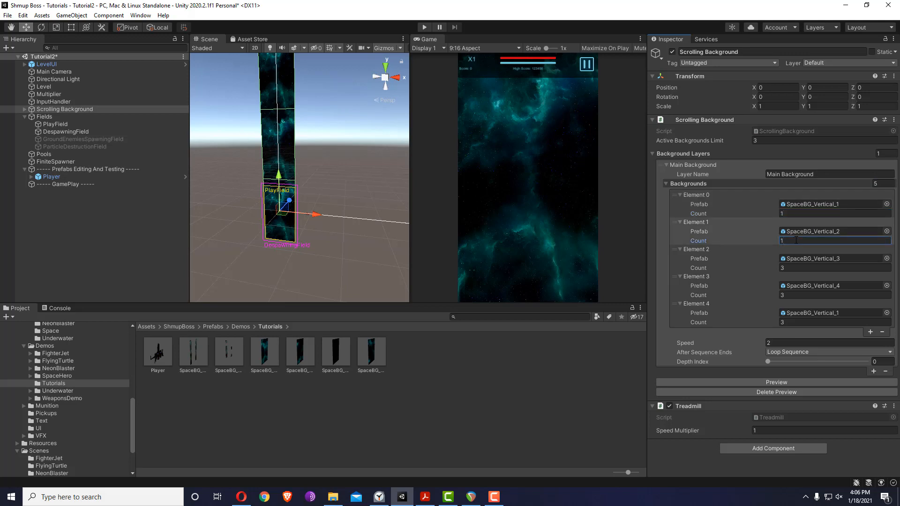
pyautogui.write('1')
pyautogui.click(792, 270)
pyautogui.click(798, 259)
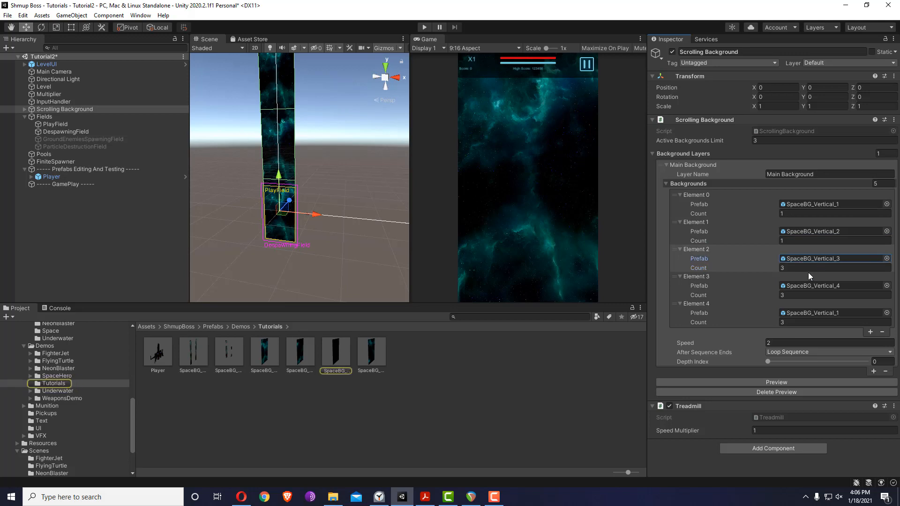
pyautogui.click(796, 296)
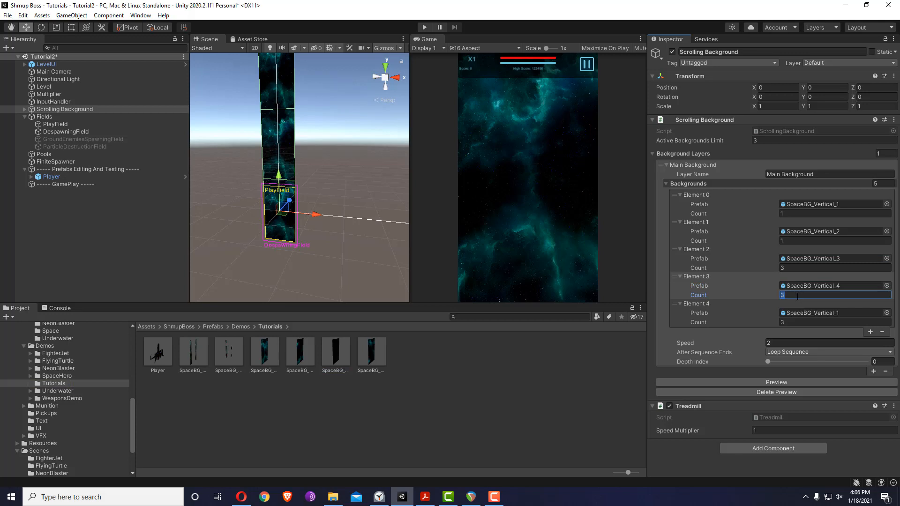
pyautogui.write('1')
pyautogui.press('BackSpace')
pyautogui.write('2')
pyautogui.click(785, 322)
pyautogui.write('1')
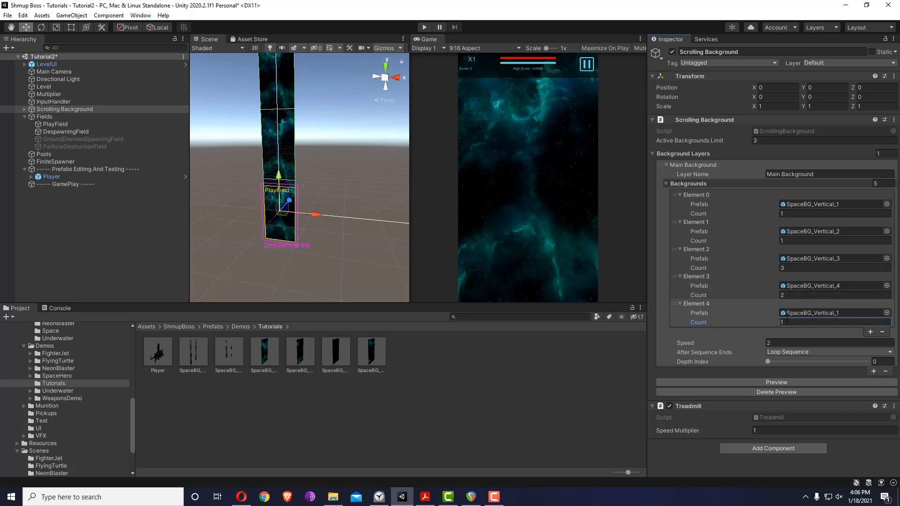
# Check the After Sequence Ends options, then refresh the preview and examine the full background sequence in the scene.
pyautogui.click(783, 352)
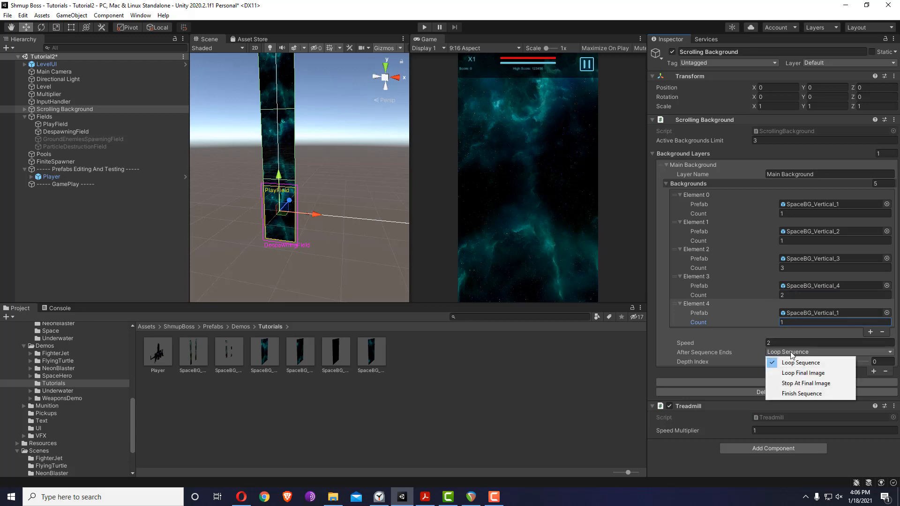
pyautogui.click(810, 204)
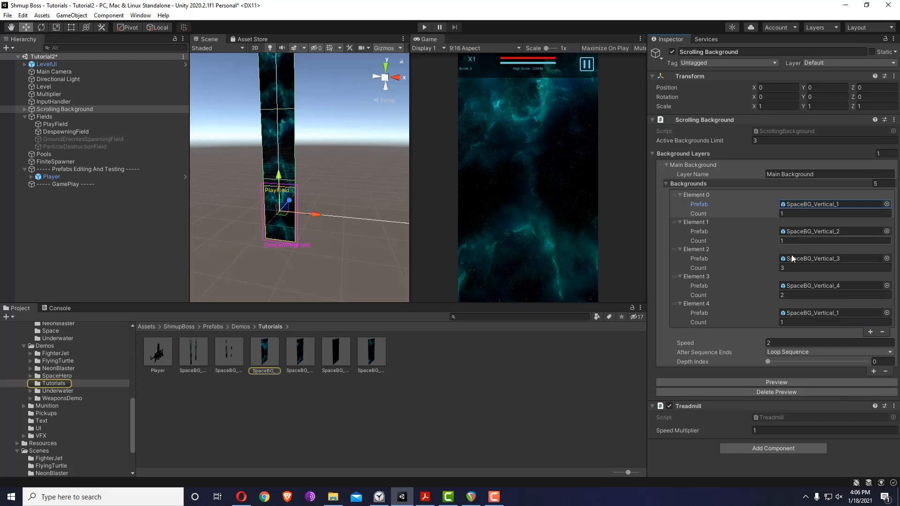
pyautogui.click(780, 383)
pyautogui.keyDown('alt'); pyautogui.moveTo(332, 156); pyautogui.dragTo(295, 156); pyautogui.keyUp('alt')
pyautogui.scroll(3, 295, 156)
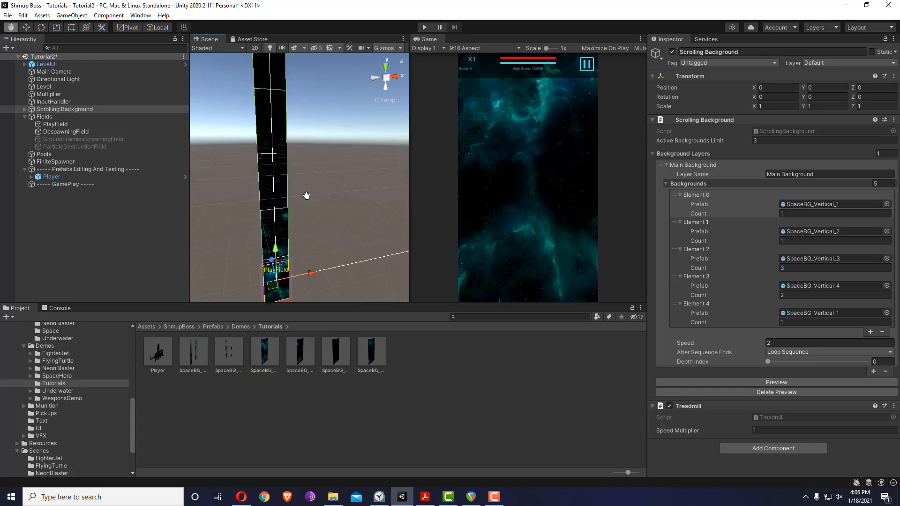
pyautogui.moveTo(269, 171); pyautogui.dragTo(270, 225, button='middle')
pyautogui.keyDown('alt'); pyautogui.moveTo(291, 144); pyautogui.dragTo(363, 166); pyautogui.keyUp('alt')
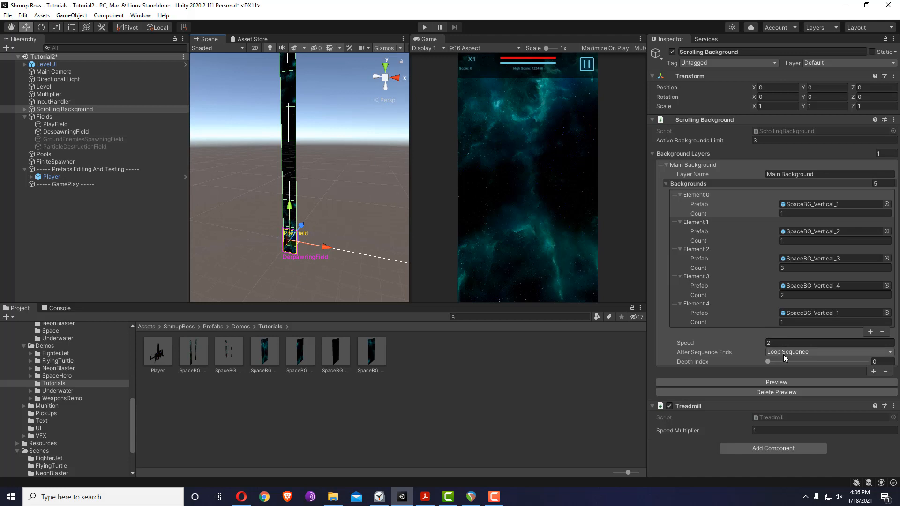
pyautogui.keyDown('alt'); pyautogui.moveTo(310, 257); pyautogui.dragTo(317, 241); pyautogui.keyUp('alt')
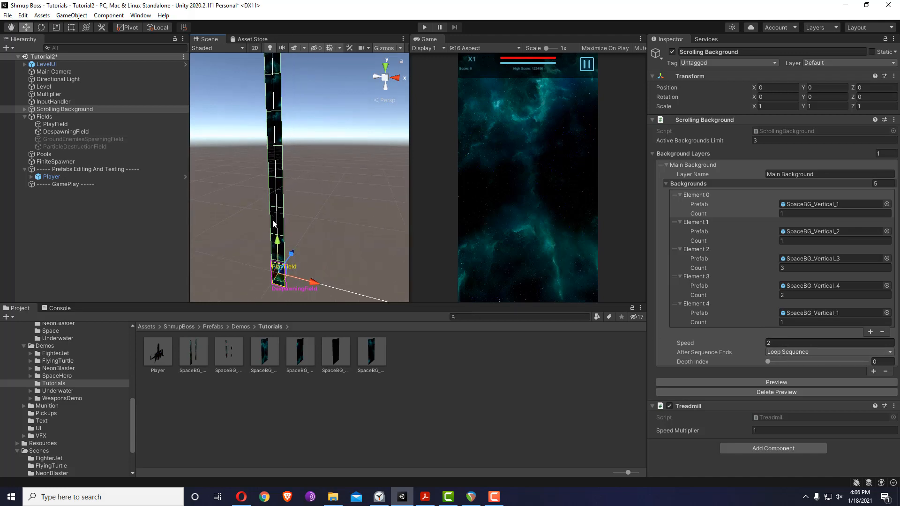
# Set the Main Background layer's After Sequence Ends option to Loop Final Image and check Element 4's count.
pyautogui.click(811, 352)
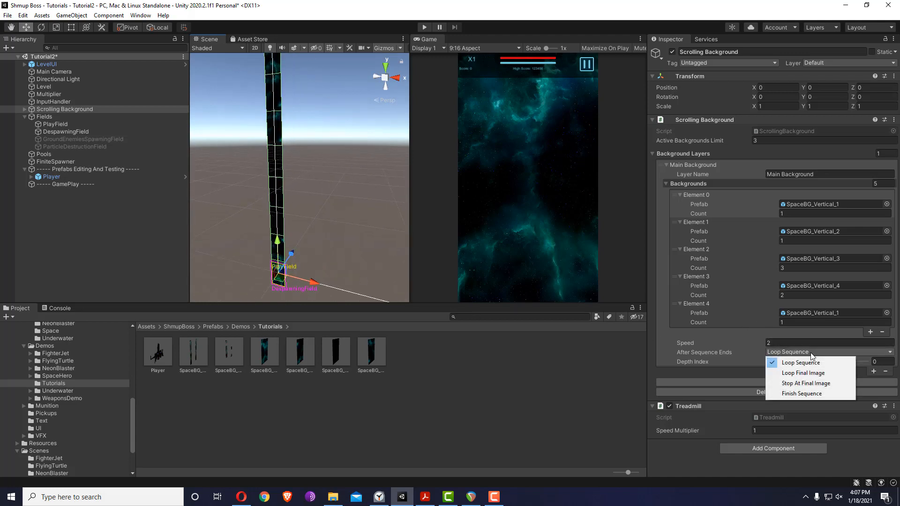
pyautogui.click(810, 372)
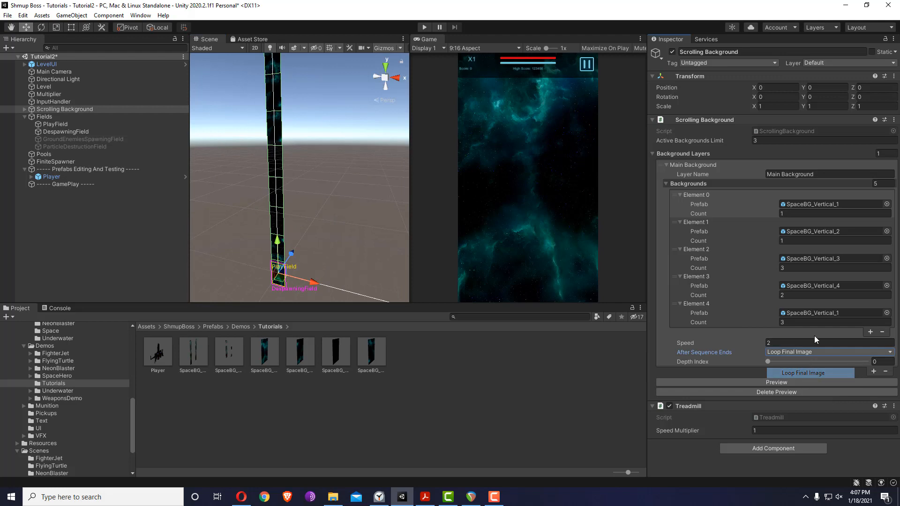
pyautogui.click(783, 351)
pyautogui.click(788, 323)
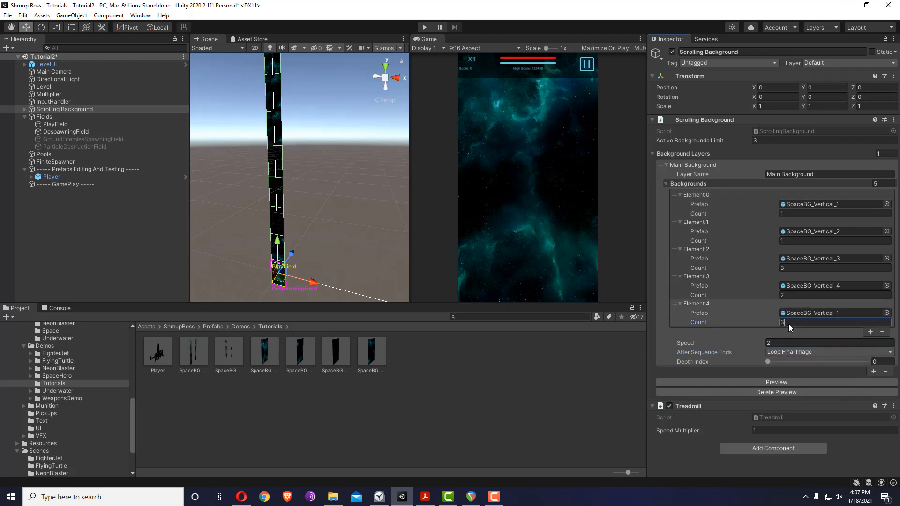
# Set the Main Background layer's After Sequence Ends option to Stop At Final Image and check the remaining options.
pyautogui.click(790, 351)
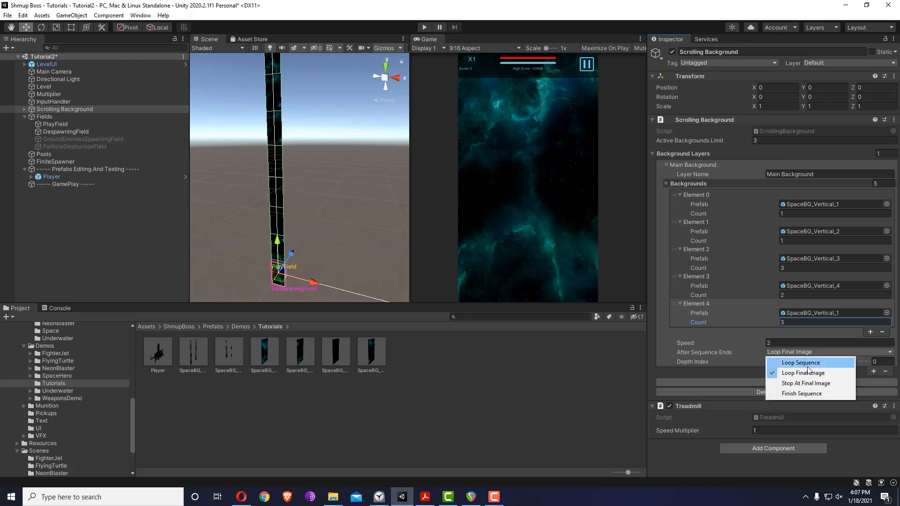
pyautogui.click(817, 383)
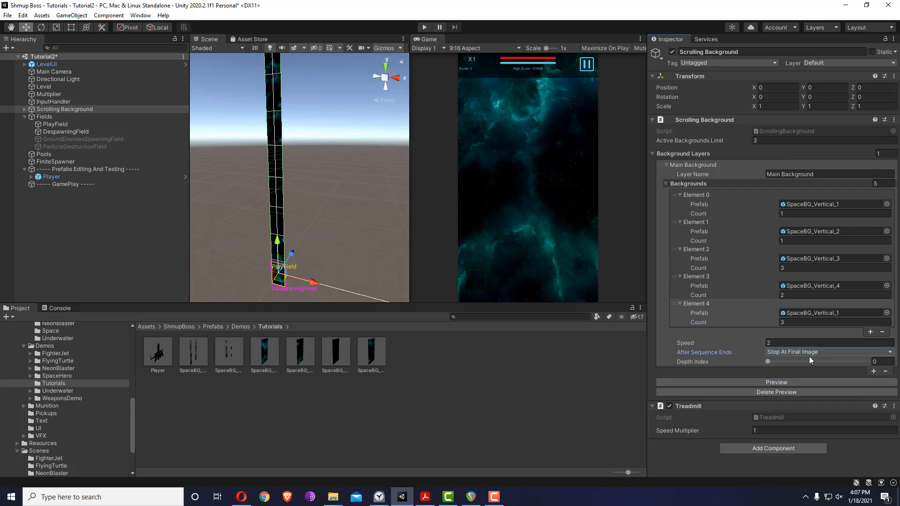
pyautogui.click(776, 352)
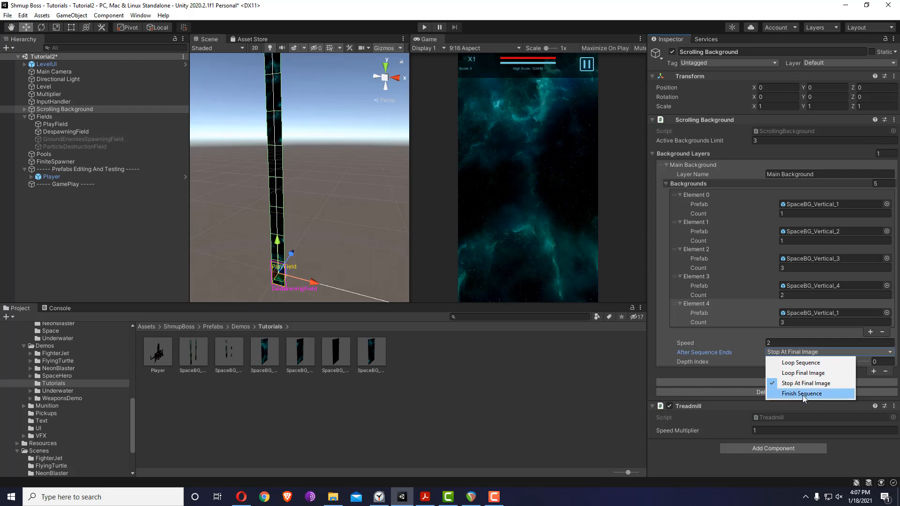
pyautogui.click(271, 189)
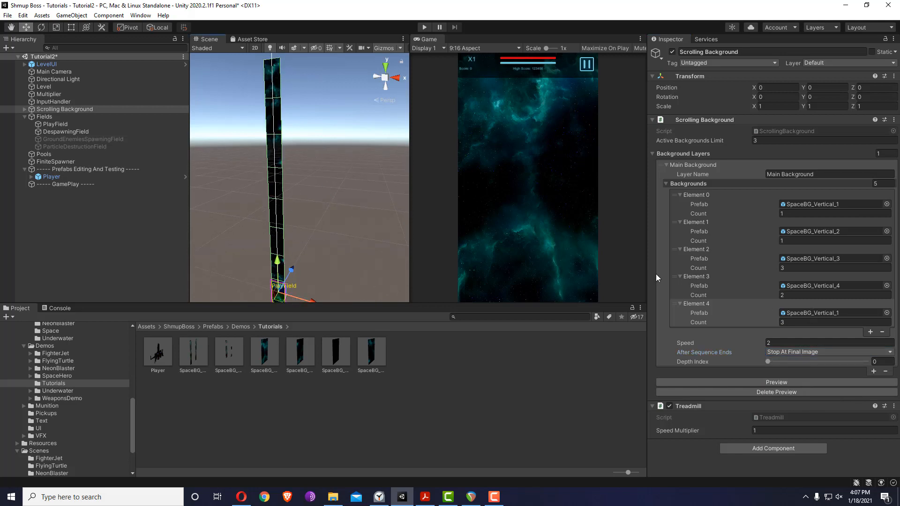
# Set the Main Background layer's After Sequence Ends option to Loop Sequence and Element 4's count to 1.
pyautogui.click(779, 352)
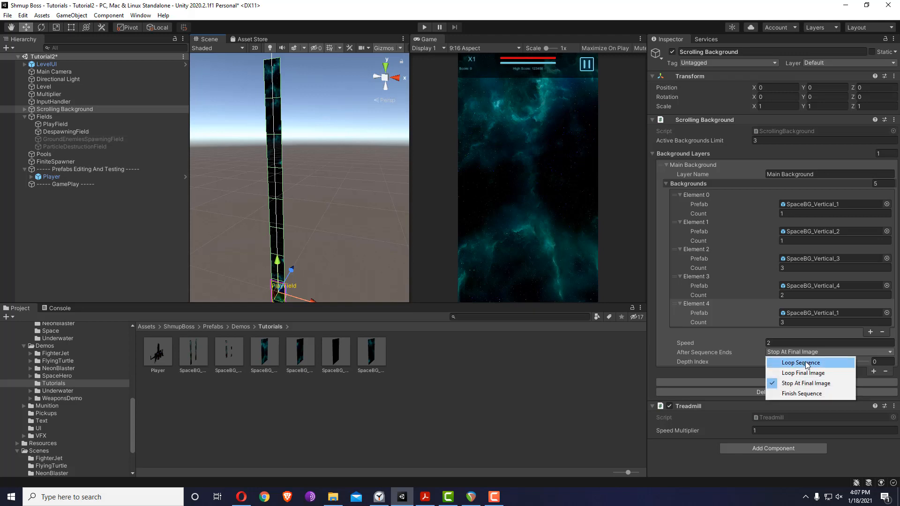
pyautogui.click(800, 363)
pyautogui.click(796, 322)
pyautogui.write('1')
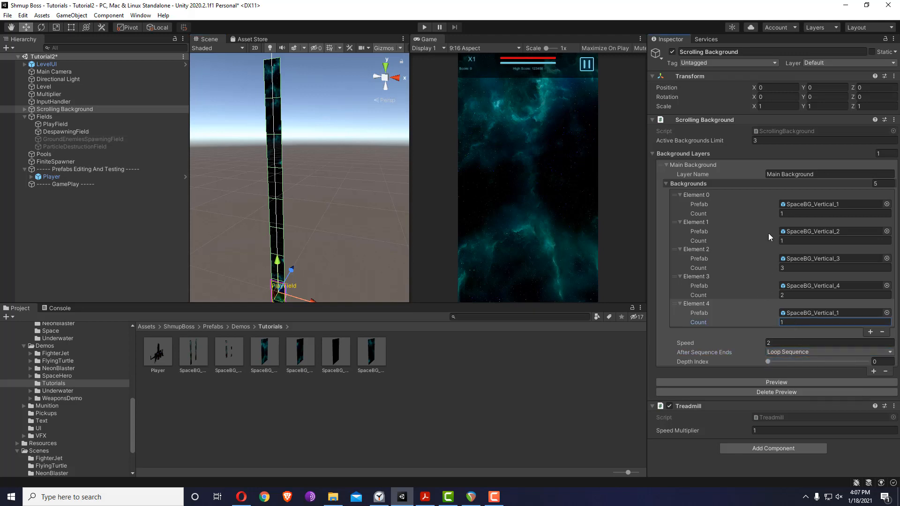
# Save the scene and play-test it, watching how the background pieces scroll in the scene view.
pyautogui.moveTo(296, 172)
pyautogui.keyDown('alt'); pyautogui.mouseDown()
pyautogui.moveTo(304, 172)
pyautogui.moveTo(291, 189)
pyautogui.mouseUp(); pyautogui.keyUp('alt')
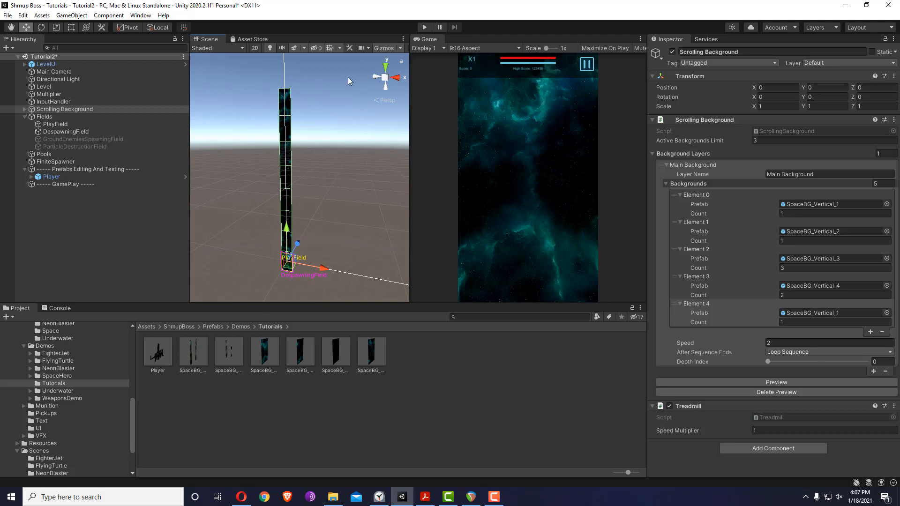
pyautogui.hotkey('ctrl', 's')
pyautogui.click(420, 26)
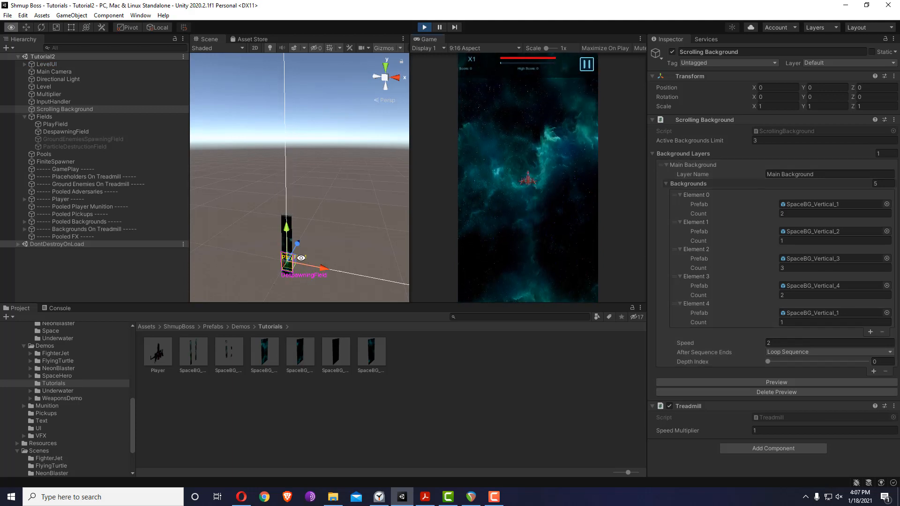
pyautogui.keyDown('alt'); pyautogui.moveTo(300, 220); pyautogui.dragTo(301, 208); pyautogui.keyUp('alt')
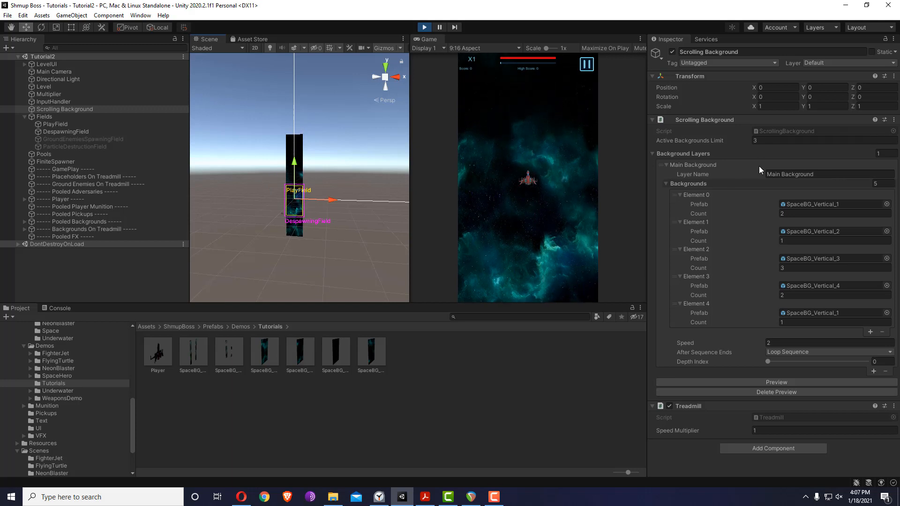
pyautogui.click(424, 27)
# Set the Active Backgrounds Limit to 5 and play-test the background with the Treadmill's Speed Multiplier raised to 12.2.
pyautogui.click(766, 141)
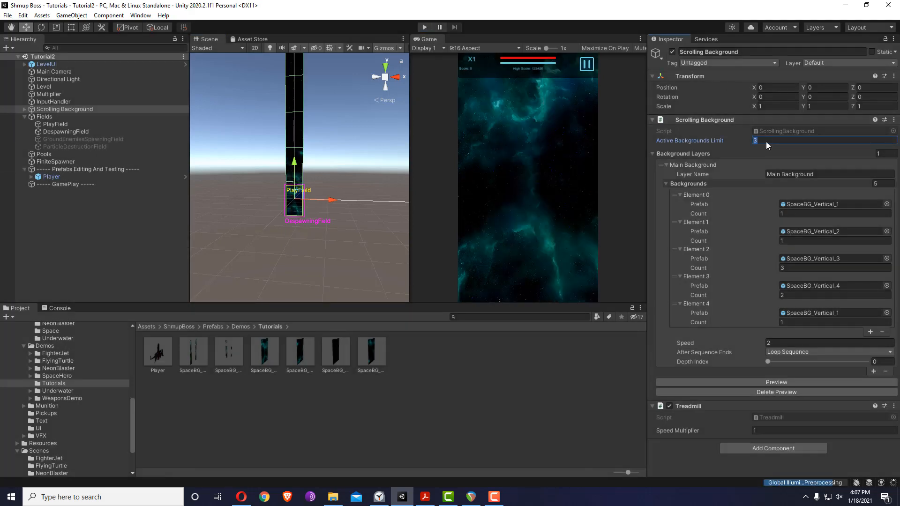
pyautogui.write('5')
pyautogui.click(423, 27)
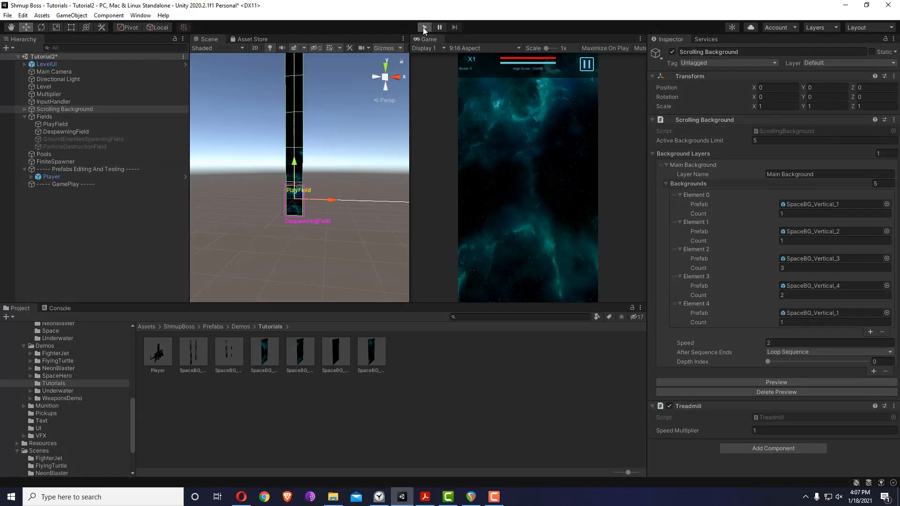
pyautogui.keyDown('alt'); pyautogui.moveTo(333, 150); pyautogui.dragTo(324, 156); pyautogui.keyUp('alt')
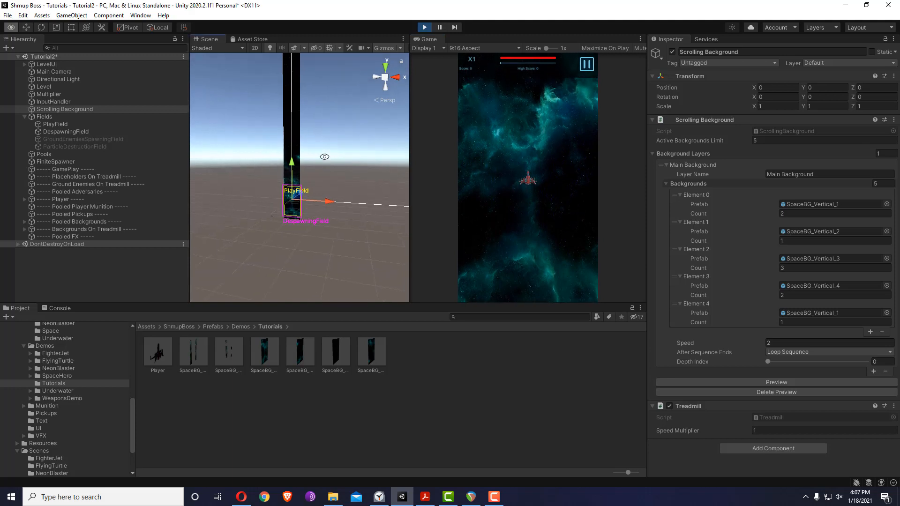
pyautogui.moveTo(324, 156); pyautogui.dragTo(311, 191, button='middle')
pyautogui.scroll(-5, 311, 190)
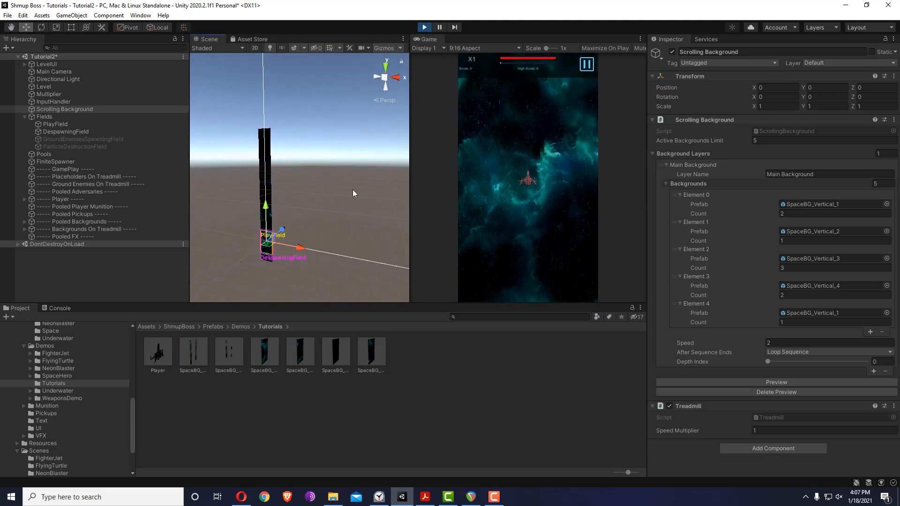
pyautogui.moveTo(688, 431)
pyautogui.mouseDown()
pyautogui.moveTo(726, 432)
pyautogui.moveTo(682, 435)
pyautogui.mouseUp()
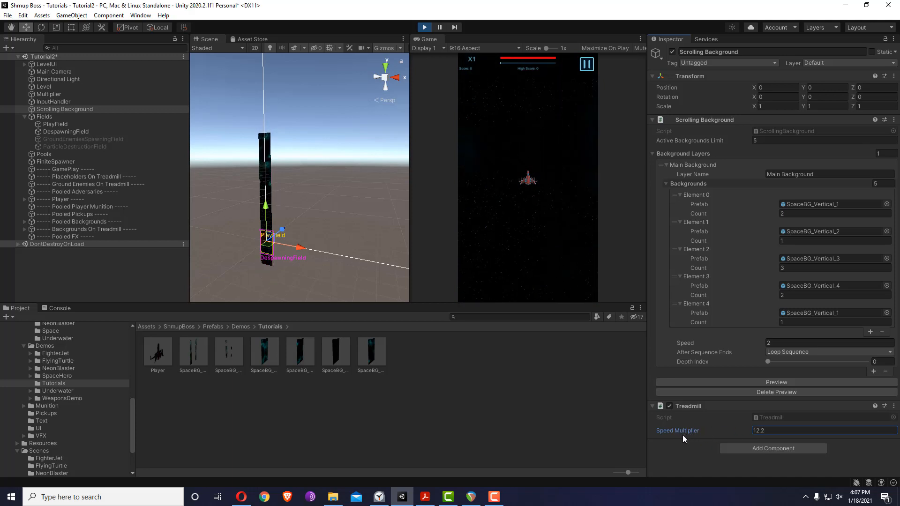
pyautogui.click(423, 29)
# Set the Active Backgrounds Limit to 3 and play-test the background with the Treadmill's Speed Multiplier raised to 7.02.
pyautogui.click(791, 142)
pyautogui.write('3')
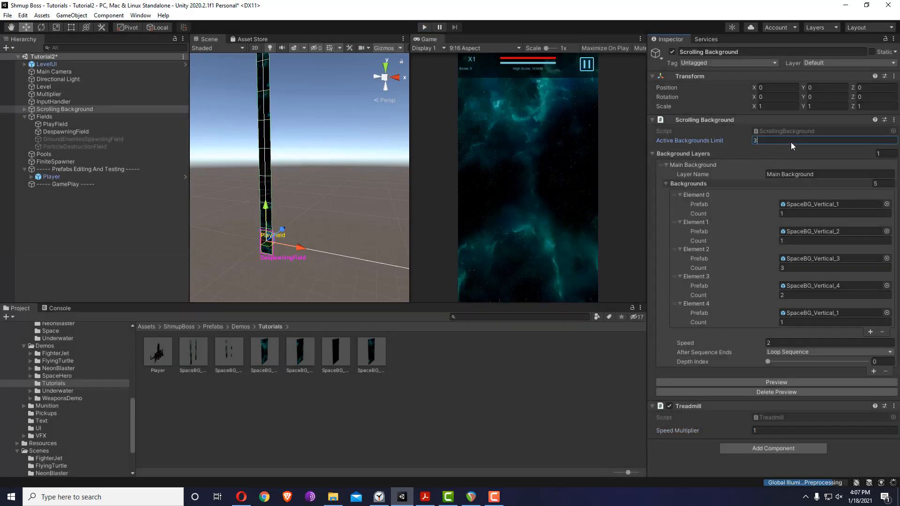
pyautogui.click(765, 431)
pyautogui.click(423, 29)
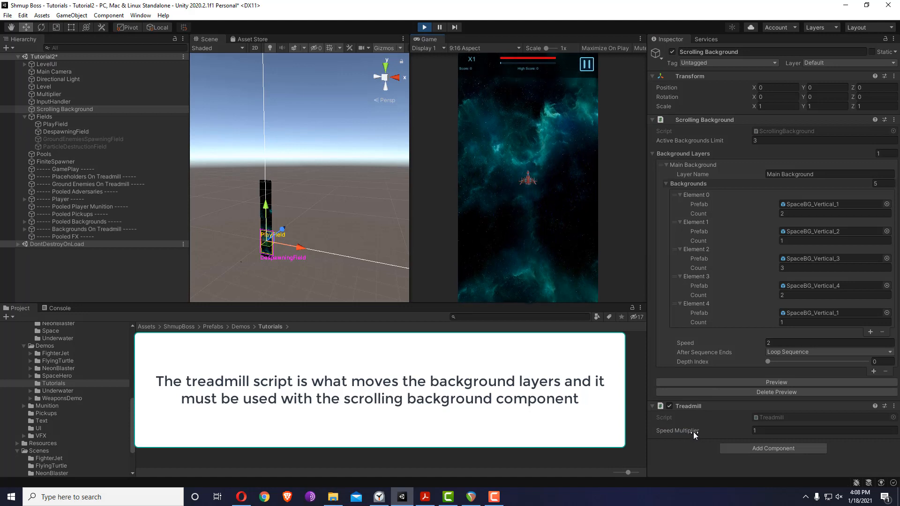
pyautogui.moveTo(693, 432)
pyautogui.mouseDown()
pyautogui.moveTo(673, 431)
pyautogui.moveTo(805, 438)
pyautogui.moveTo(683, 433)
pyautogui.mouseUp()
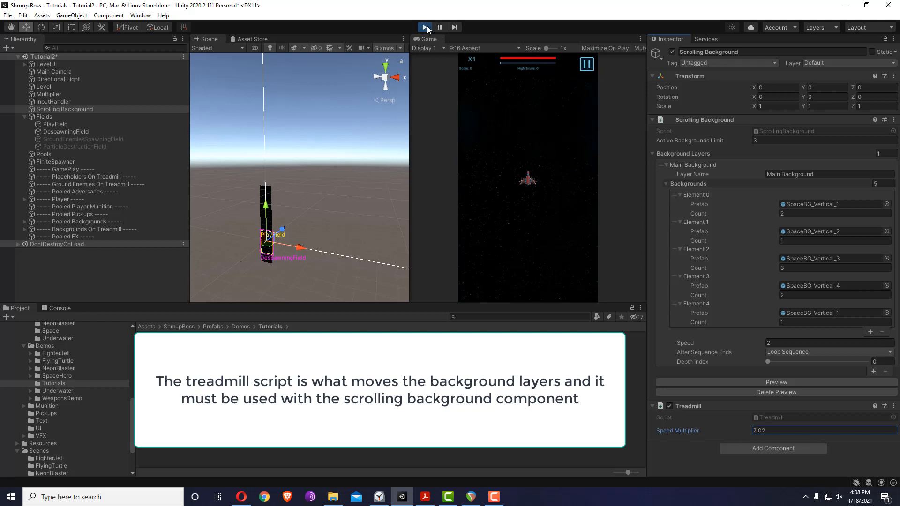
pyautogui.doubleClick(801, 432)
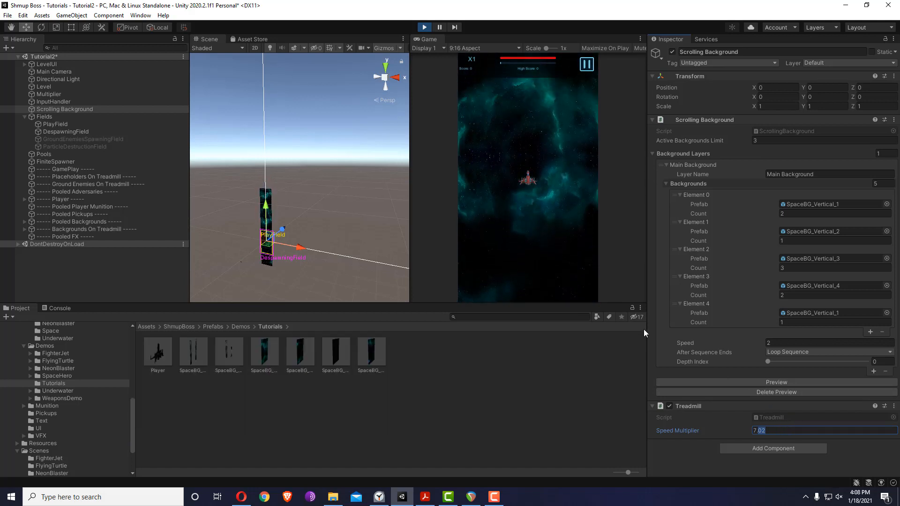
pyautogui.click(425, 29)
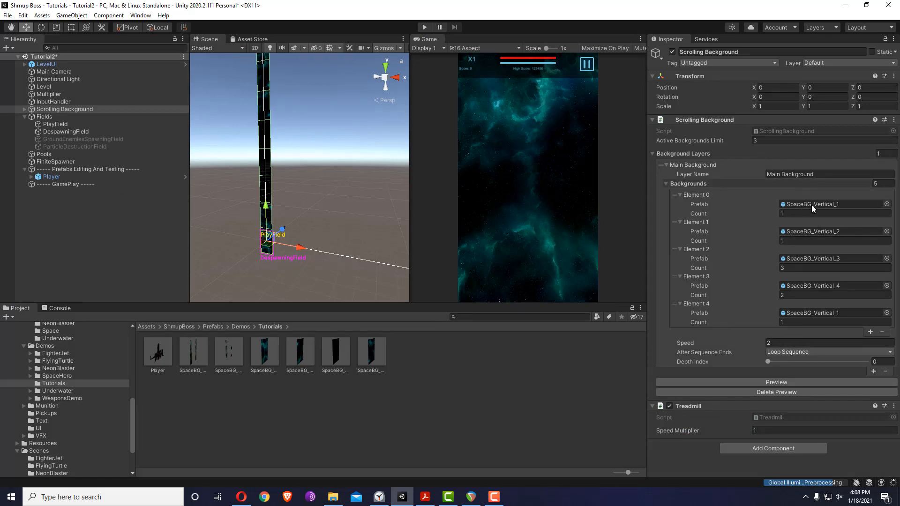
# Check the PlayField's Field Source options and the Main Camera's Viewfield Source options.
pyautogui.click(62, 123)
pyautogui.click(794, 140)
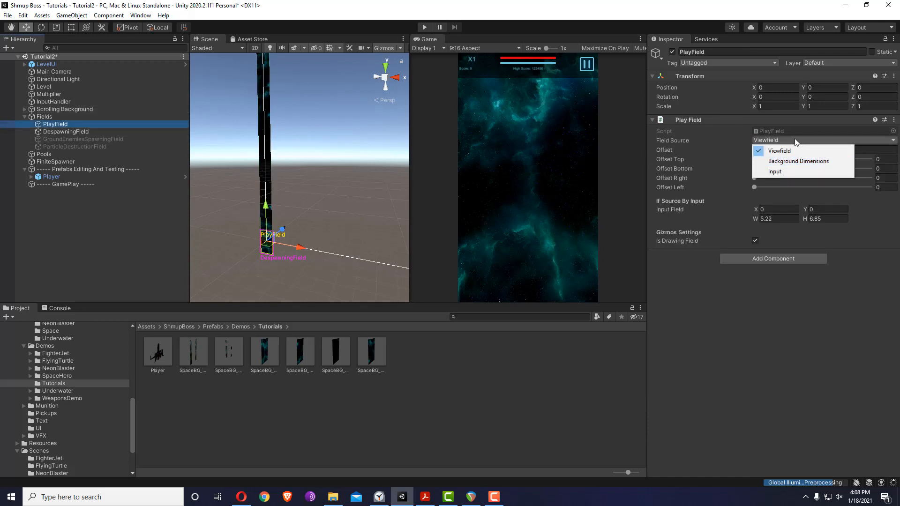
pyautogui.click(69, 72)
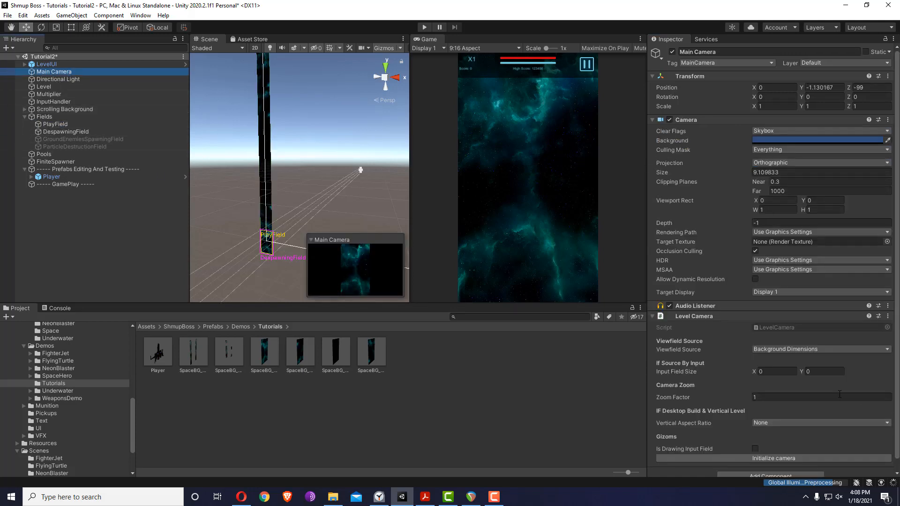
pyautogui.click(802, 349)
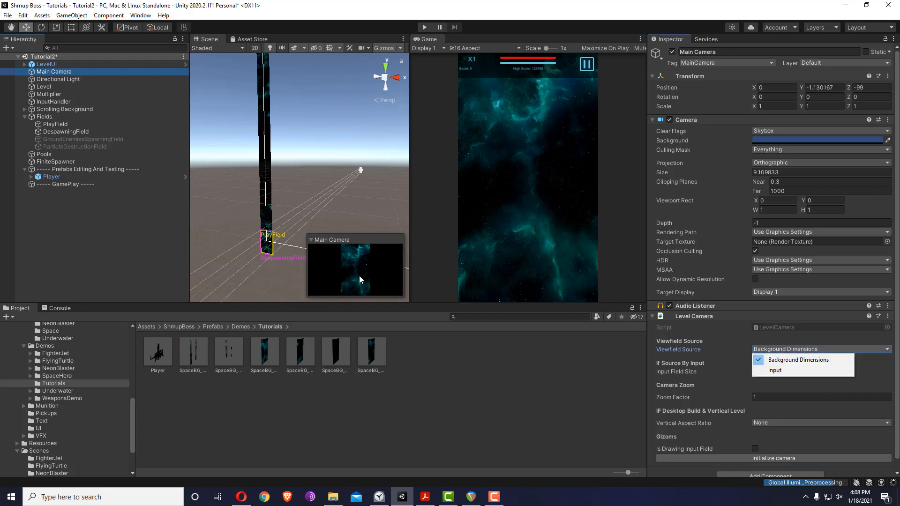
# Add a second background layer to the Scrolling Background object by setting its number of Background Layers to 2.
pyautogui.click(89, 109)
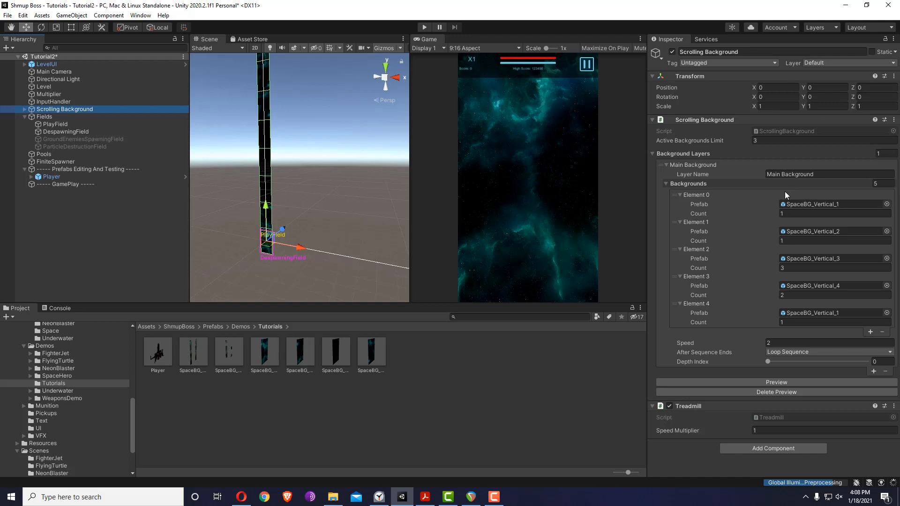
pyautogui.click(668, 165)
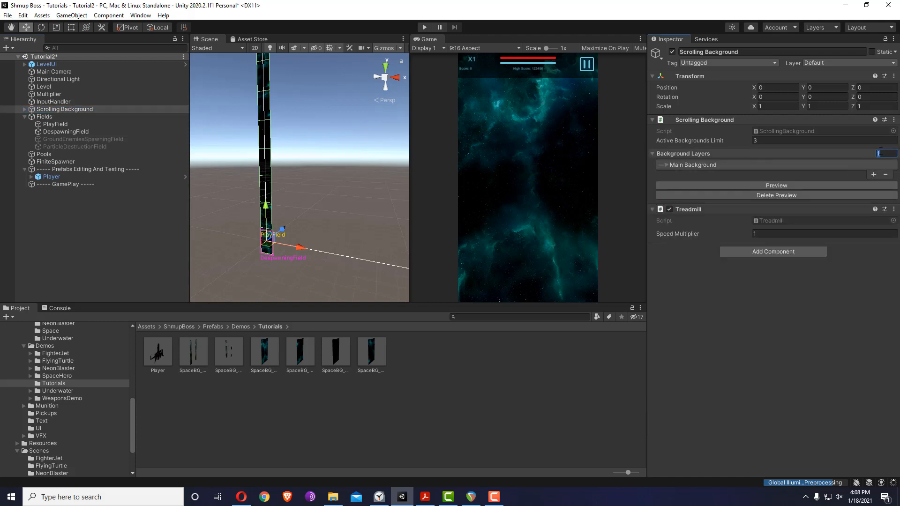
pyautogui.write('2')
pyautogui.press('Return')
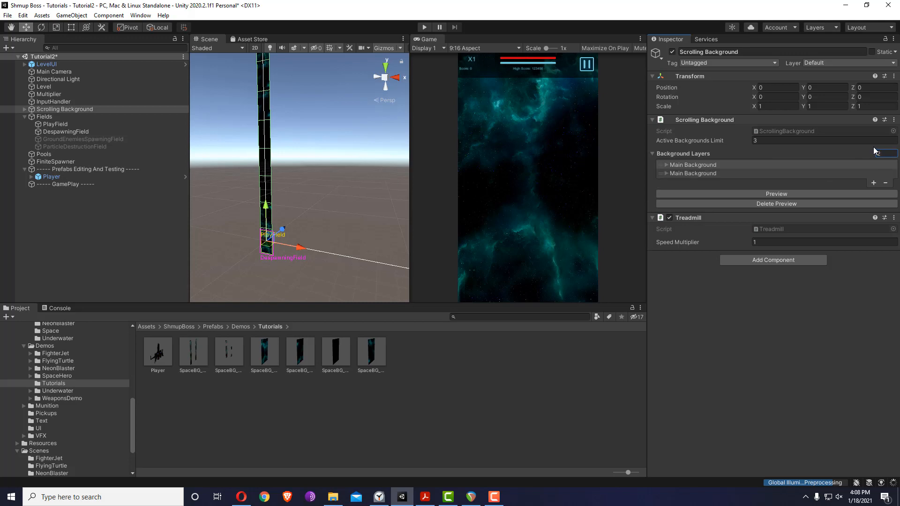
# Name the second background layer Transparent Layer Test.
pyautogui.click(666, 173)
pyautogui.click(682, 182)
pyautogui.click(780, 183)
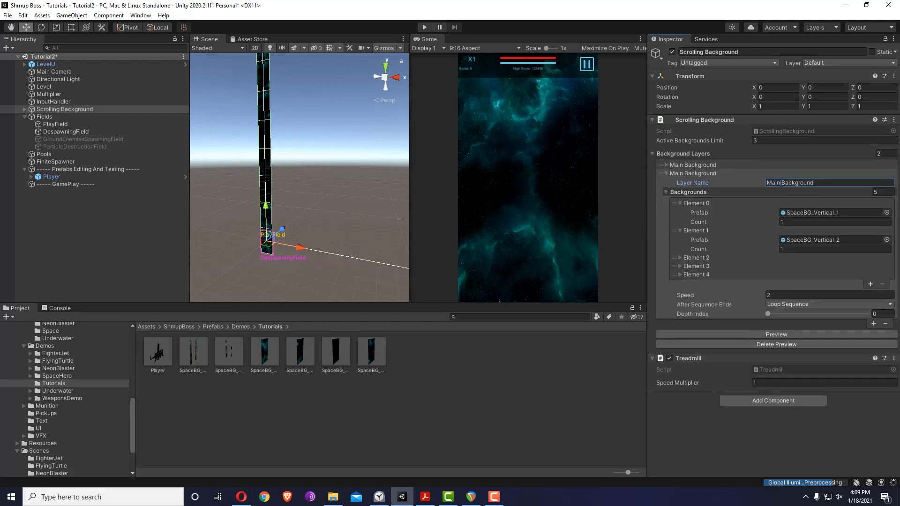
pyautogui.click(676, 182)
pyautogui.write('Tra')
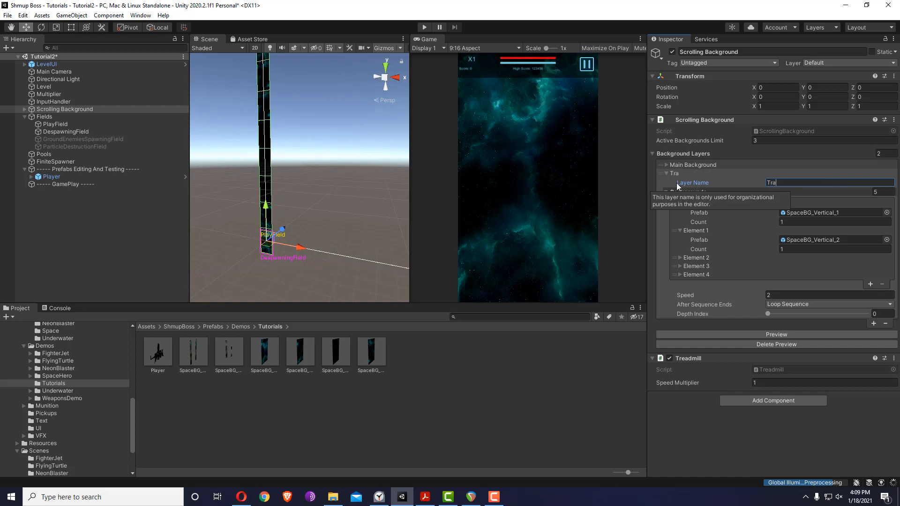
pyautogui.write('nsparent Layer Test')
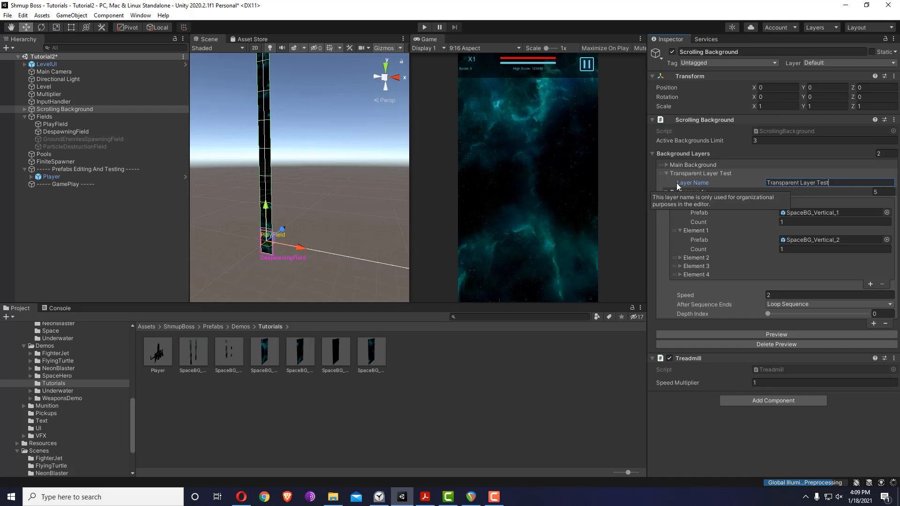
# Assign SpaceBG_Layer2_1 and SpaceBG_Layer2_2 as the prefabs of Elements 0 and 1 in the Transparent Layer Test layer.
pyautogui.click(822, 211)
pyautogui.moveTo(225, 361); pyautogui.dragTo(847, 215)
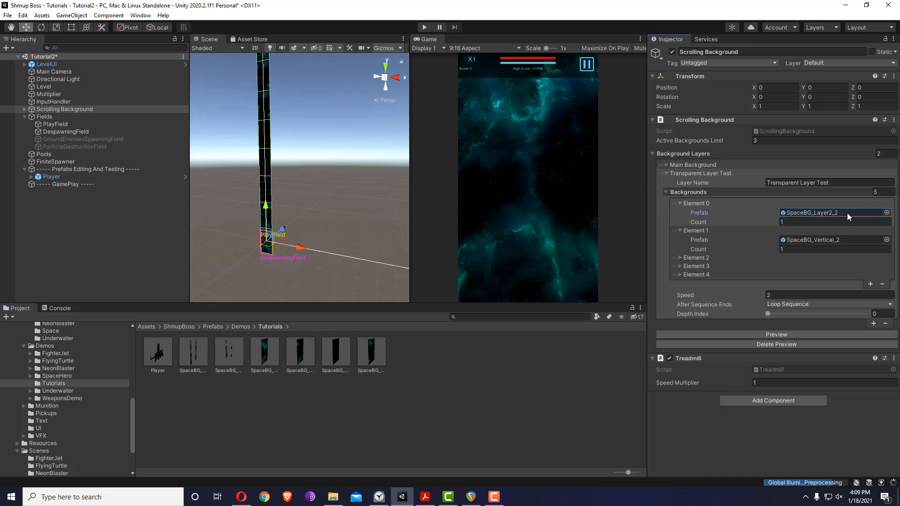
pyautogui.moveTo(193, 352); pyautogui.dragTo(825, 215)
pyautogui.moveTo(220, 353); pyautogui.dragTo(825, 242)
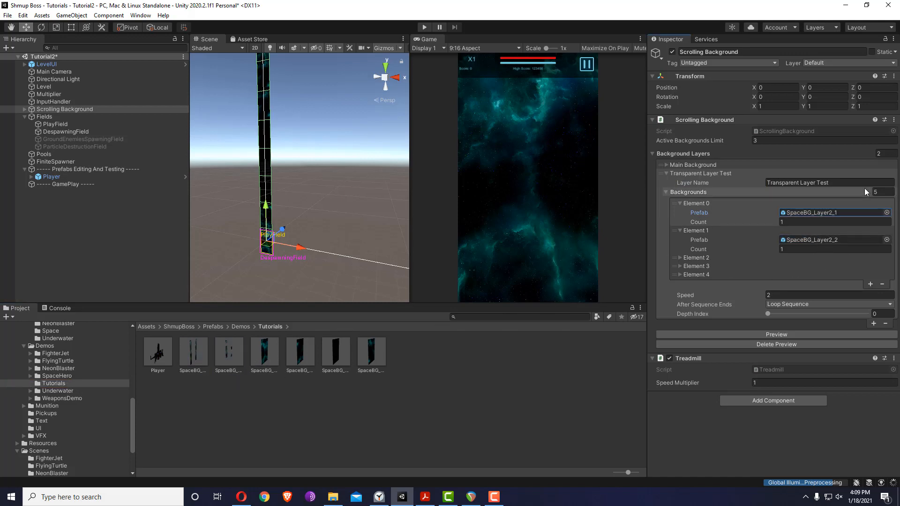
# Reduce the Transparent Layer Test layer to 2 backgrounds and check Element 1's count.
pyautogui.click(883, 192)
pyautogui.write('2')
pyautogui.press('Return')
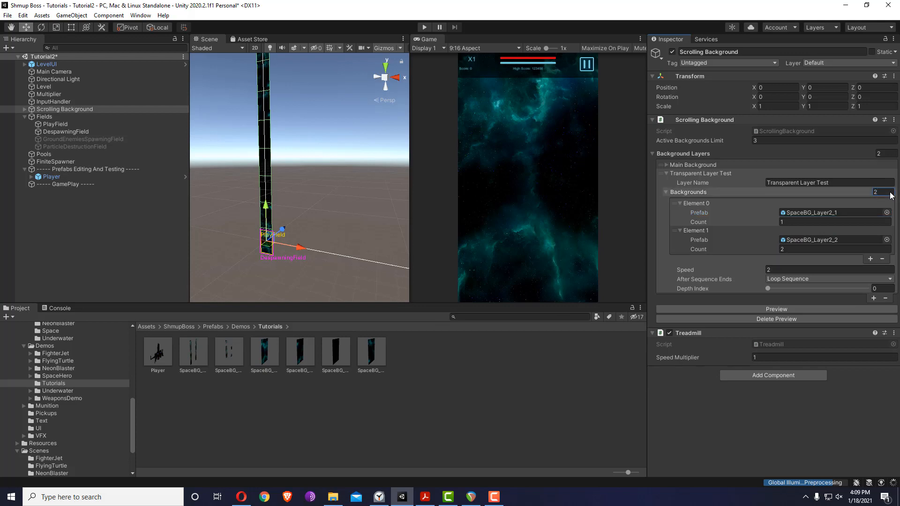
pyautogui.click(794, 249)
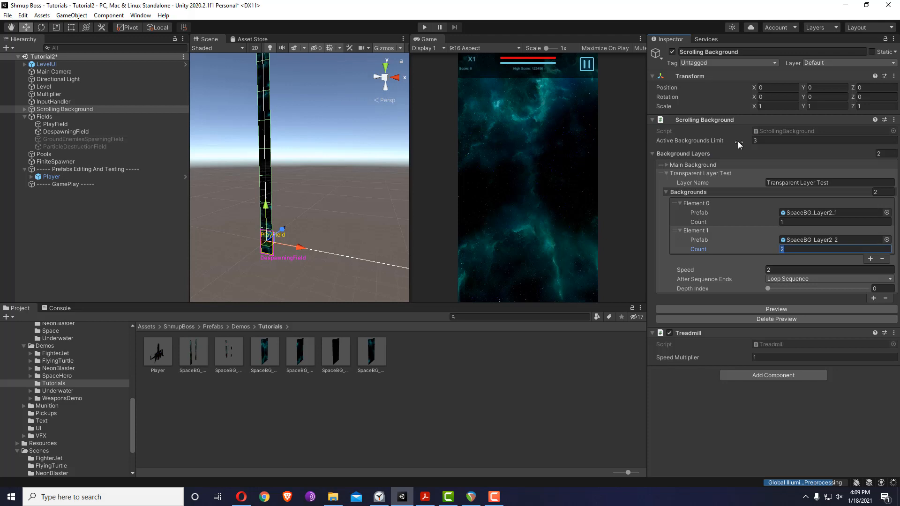
pyautogui.moveTo(741, 140)
# Add a third background to the Transparent Layer Test layer using SpaceBG_Layer2_1, and set the counts of Elements 1 and 2 to 1.
pyautogui.click(878, 193)
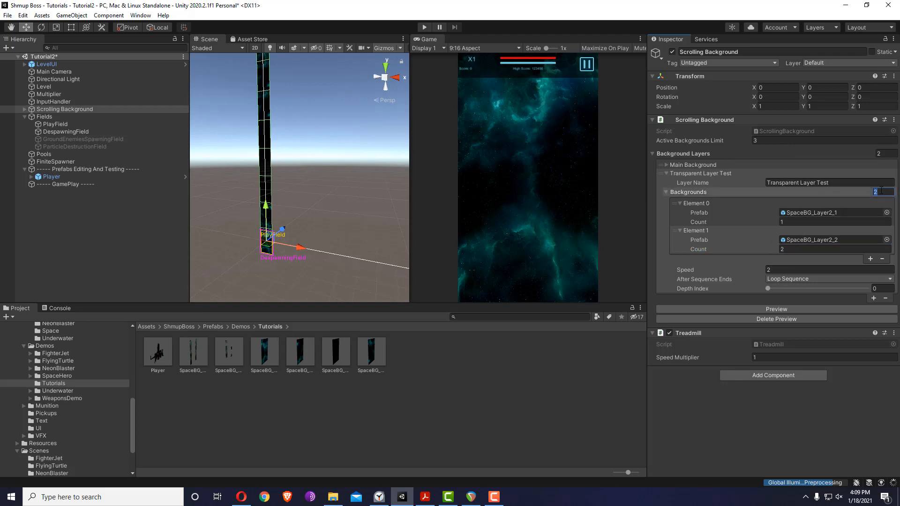
pyautogui.write('3')
pyautogui.press('Return')
pyautogui.click(696, 257)
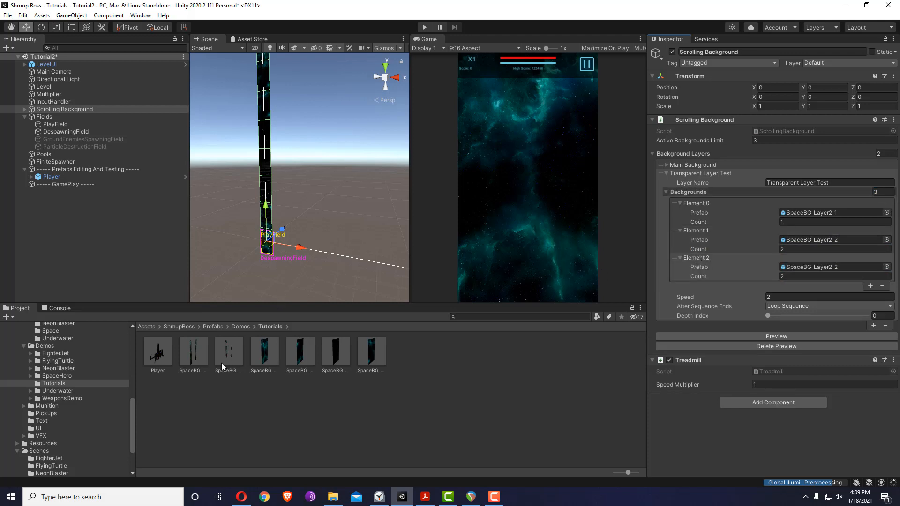
pyautogui.moveTo(221, 363); pyautogui.dragTo(822, 268)
pyautogui.click(809, 276)
pyautogui.write('1')
pyautogui.click(798, 249)
# Add a fourth background to the Transparent Layer Test layer and assign SpaceBG_Layer2_2 as its prefab.
pyautogui.click(882, 192)
pyautogui.write('4')
pyautogui.press('Return')
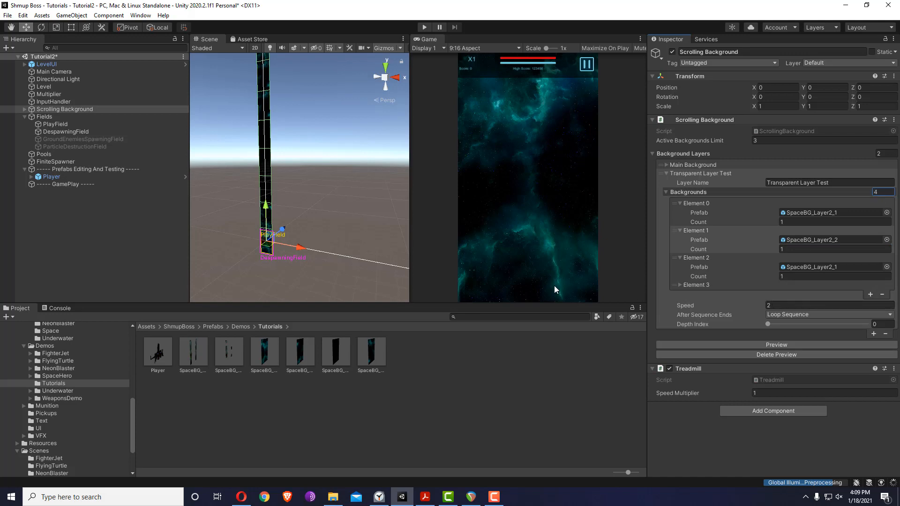
pyautogui.click(696, 285)
pyautogui.moveTo(197, 346); pyautogui.dragTo(807, 298)
pyautogui.moveTo(229, 352); pyautogui.dragTo(802, 298)
pyautogui.click(666, 192)
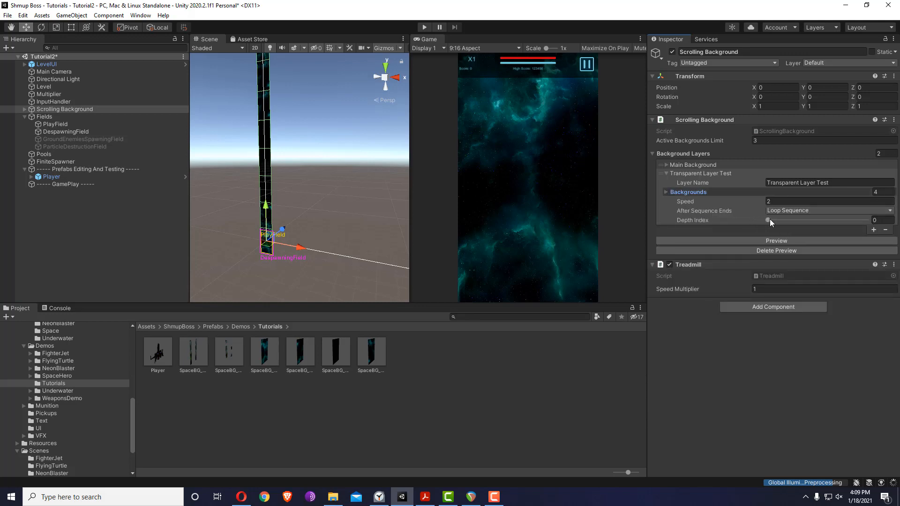
# Set the Transparent Layer Test layer's depth index to 5.
pyautogui.click(769, 219)
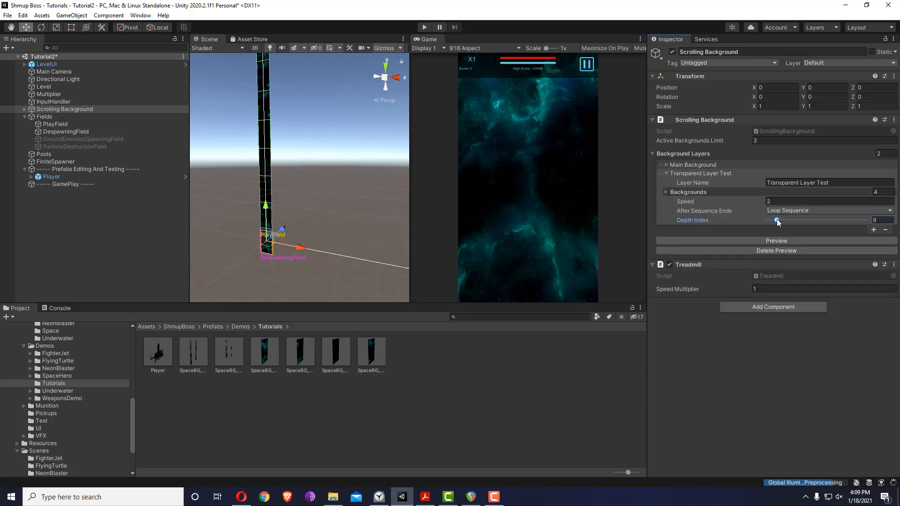
pyautogui.click(666, 164)
pyautogui.click(666, 165)
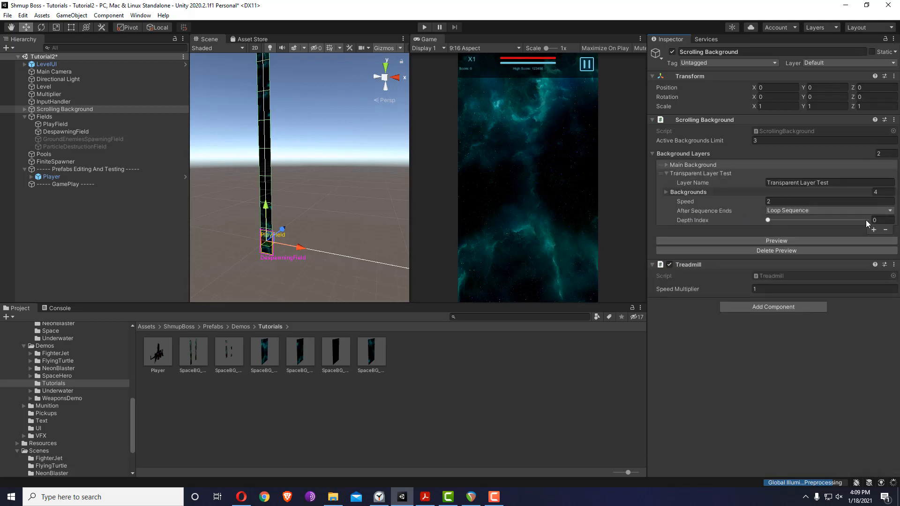
pyautogui.click(882, 219)
pyautogui.write('5')
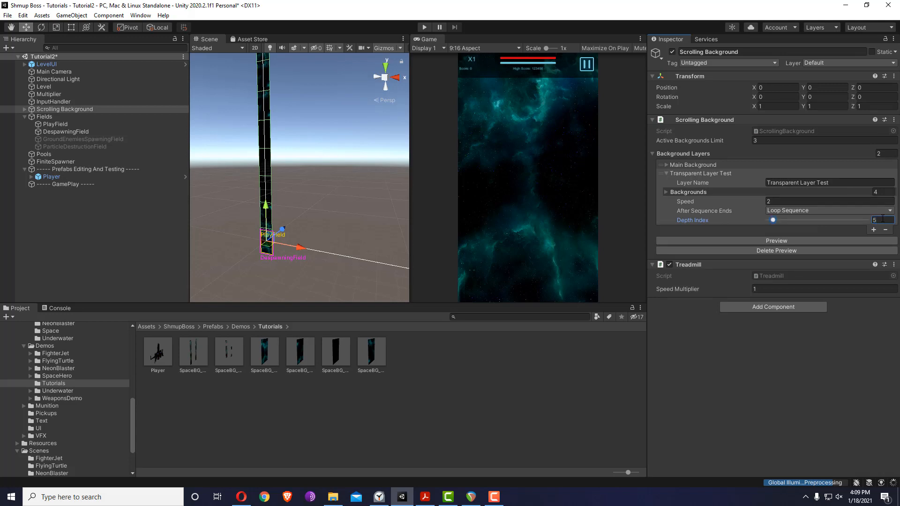
# Generate the background preview and inspect the depth gap between the two layers in the scene.
pyautogui.click(787, 240)
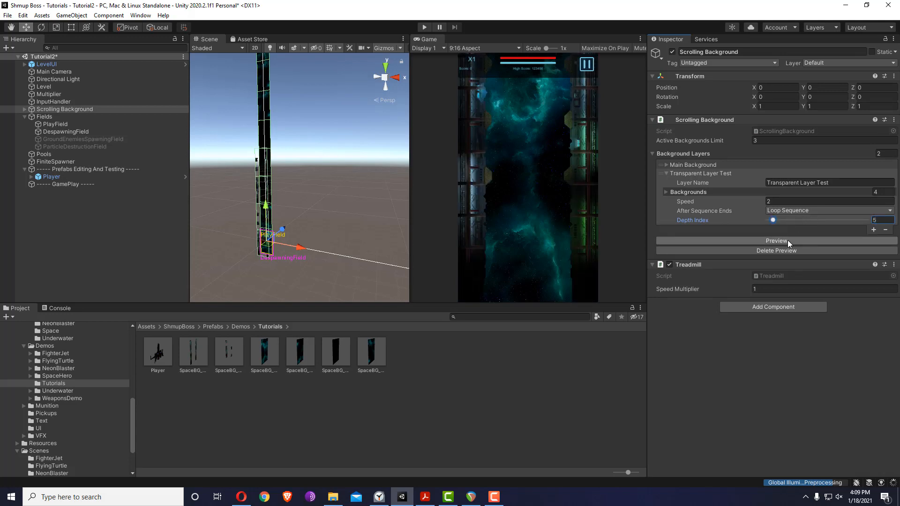
pyautogui.keyDown('alt'); pyautogui.moveTo(330, 202); pyautogui.dragTo(257, 203); pyautogui.keyUp('alt')
pyautogui.keyDown('alt'); pyautogui.moveTo(256, 203); pyautogui.dragTo(421, 204, button='right'); pyautogui.keyUp('alt')
pyautogui.keyDown('alt'); pyautogui.moveTo(339, 205); pyautogui.dragTo(361, 190, button='middle'); pyautogui.keyUp('alt')
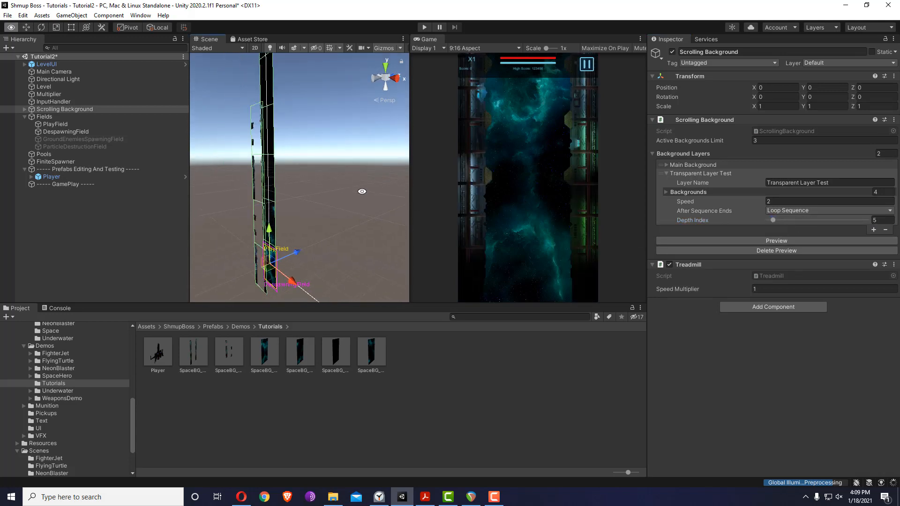
pyautogui.keyDown('alt'); pyautogui.moveTo(362, 190); pyautogui.dragTo(303, 183); pyautogui.keyUp('alt')
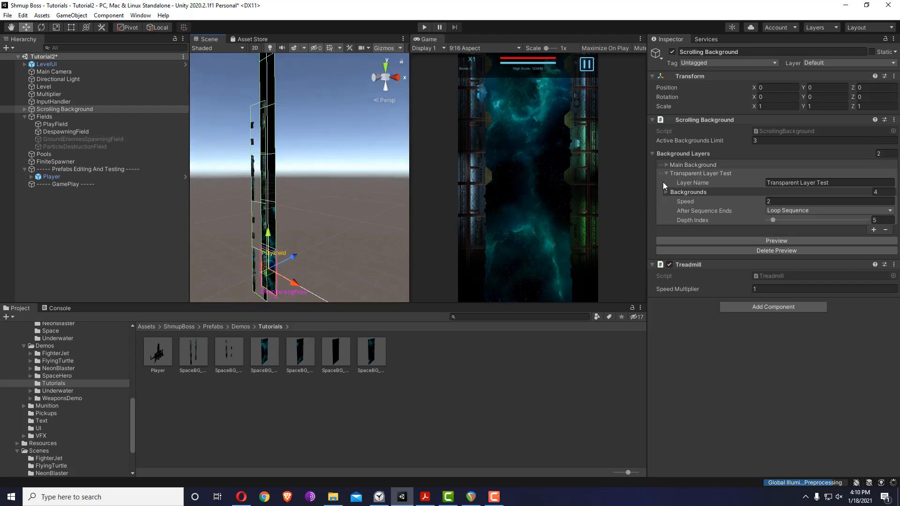
# Set the Transparent Layer Test layer's speed to 4 and its after-sequence behavior to Stop At Final Image.
pyautogui.click(665, 165)
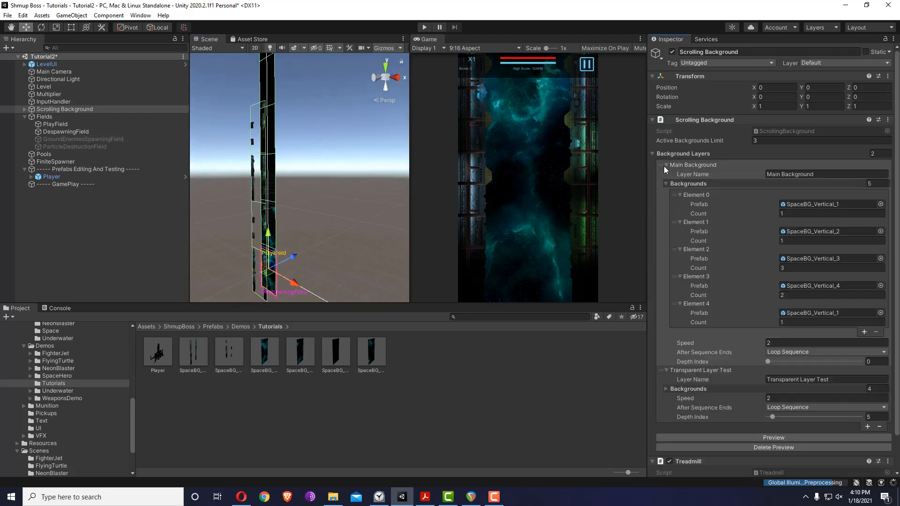
pyautogui.click(787, 398)
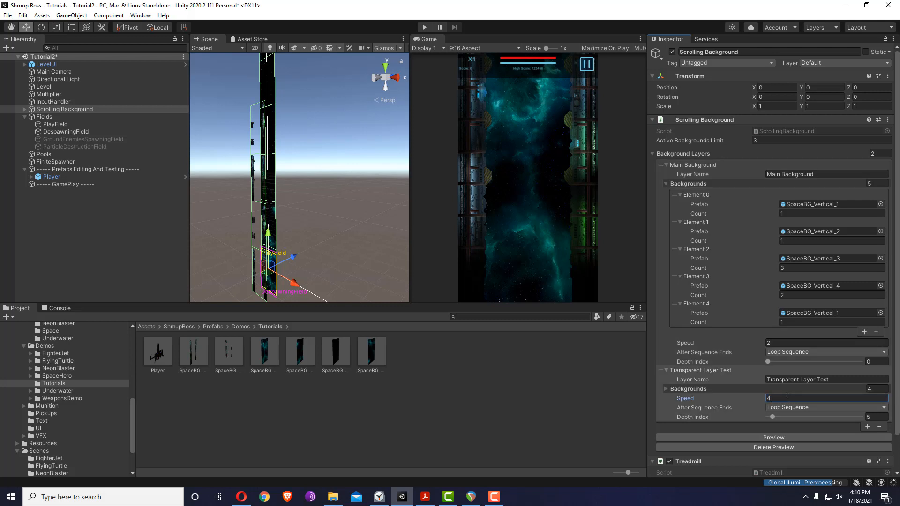
pyautogui.click(774, 406)
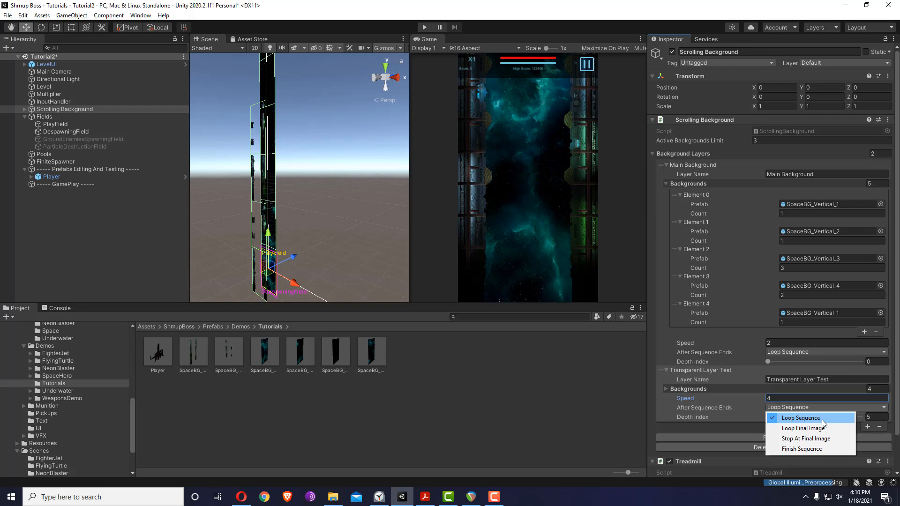
pyautogui.click(817, 438)
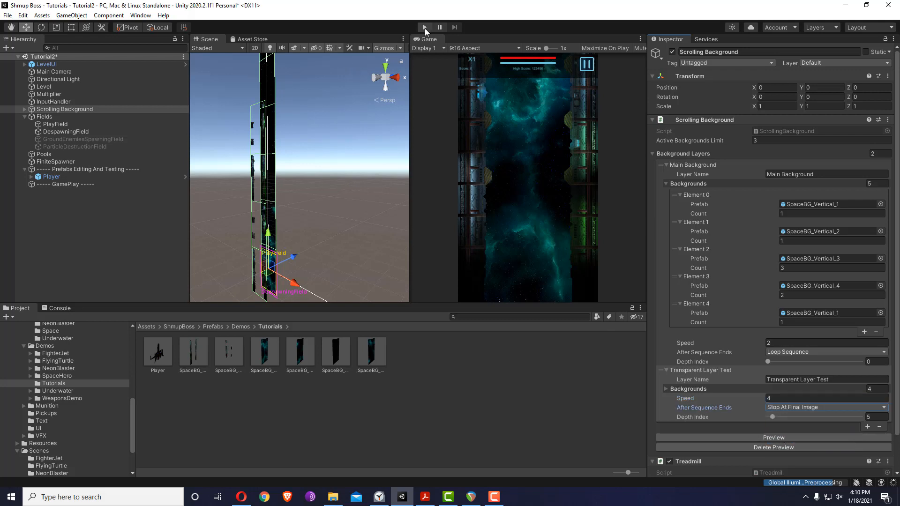
# Play-test the scene, examining how both background layers scroll and how the transparent layer behaves at the end of its sequence, and exit play mode.
pyautogui.click(424, 27)
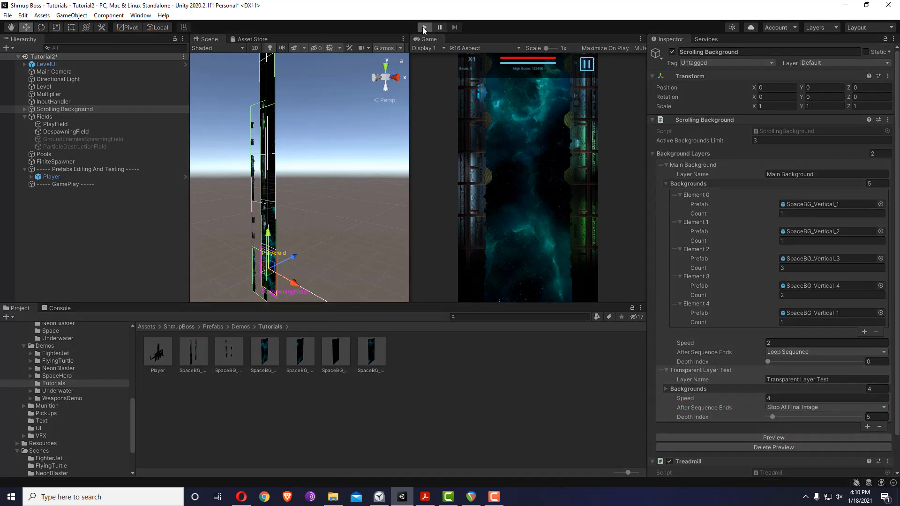
pyautogui.keyDown('alt'); pyautogui.moveTo(314, 190); pyautogui.dragTo(354, 162); pyautogui.keyUp('alt')
pyautogui.moveTo(354, 162); pyautogui.dragTo(391, 126, button='middle')
pyautogui.keyDown('alt'); pyautogui.moveTo(391, 126); pyautogui.dragTo(403, 120); pyautogui.keyUp('alt')
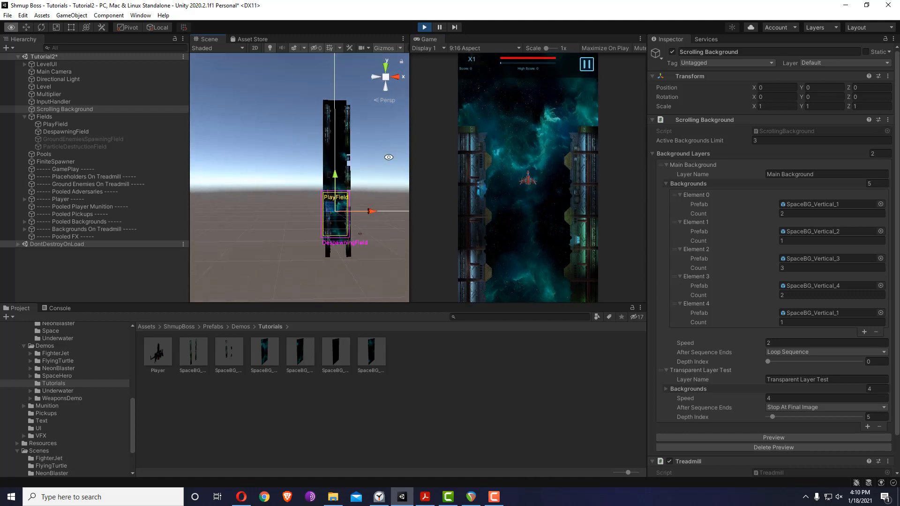
pyautogui.moveTo(403, 120); pyautogui.dragTo(396, 98, button='middle')
pyautogui.scroll(3, 395, 98)
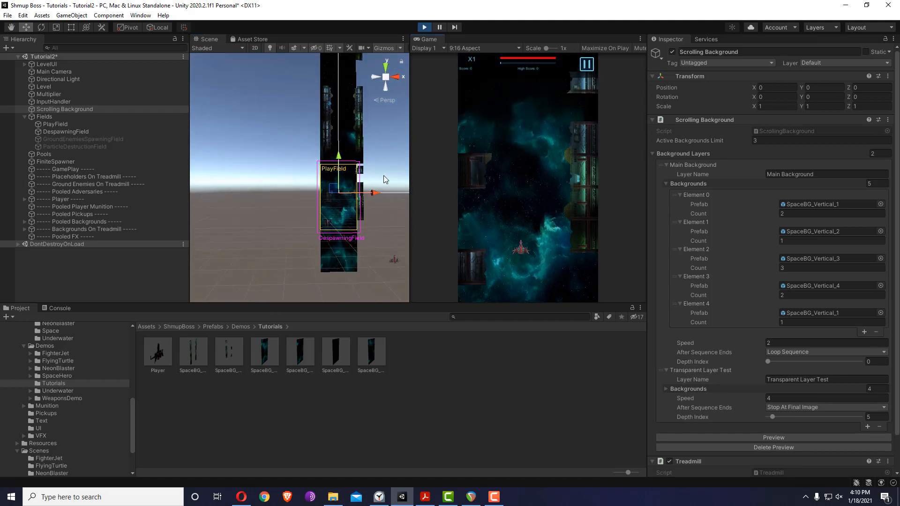
pyautogui.moveTo(374, 180); pyautogui.dragTo(342, 181, button='middle')
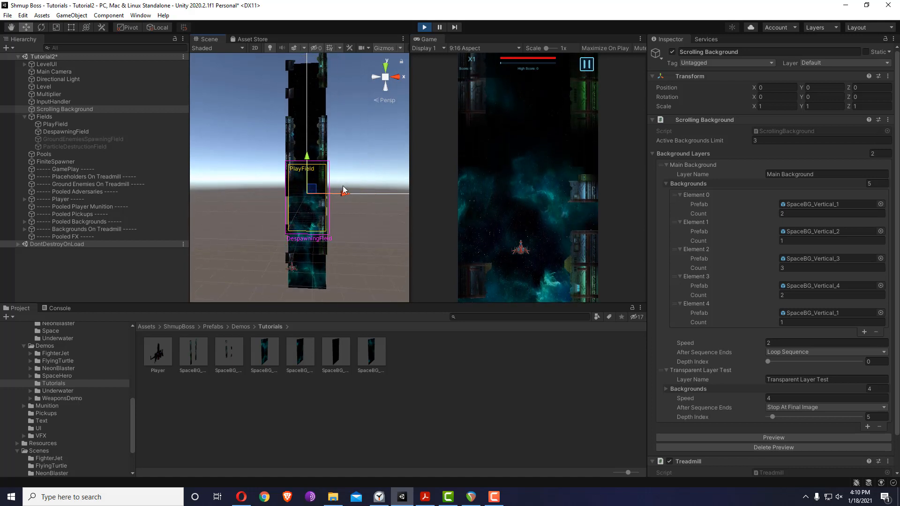
pyautogui.keyDown('alt'); pyautogui.moveTo(342, 185); pyautogui.dragTo(317, 190); pyautogui.keyUp('alt')
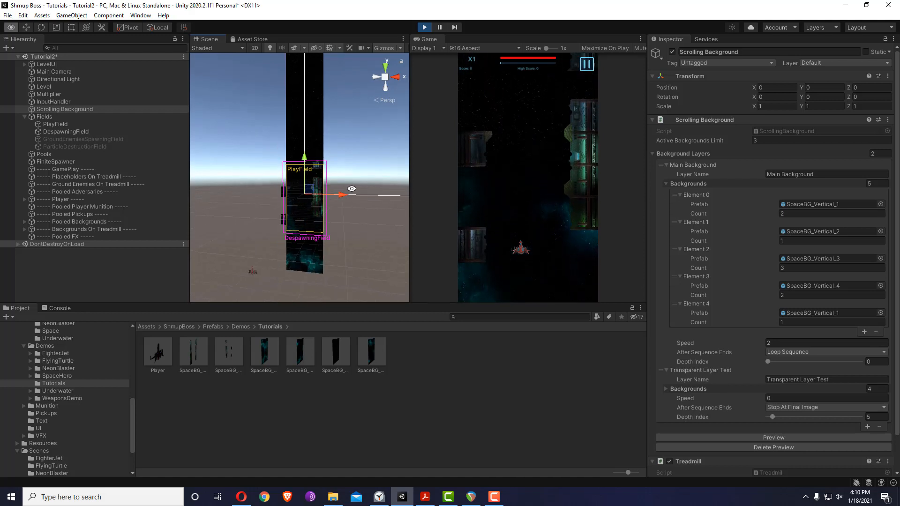
pyautogui.click(797, 398)
pyautogui.write('0')
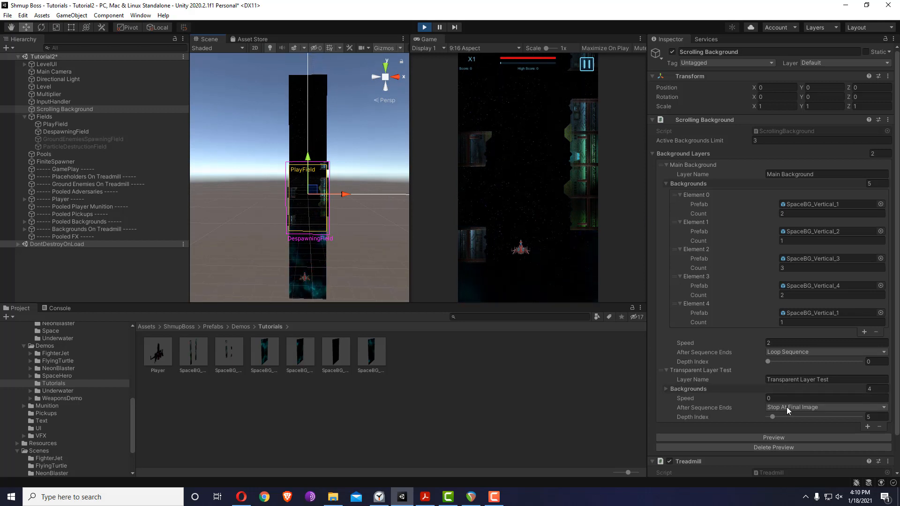
pyautogui.keyDown('alt'); pyautogui.moveTo(395, 233); pyautogui.dragTo(325, 214); pyautogui.keyUp('alt')
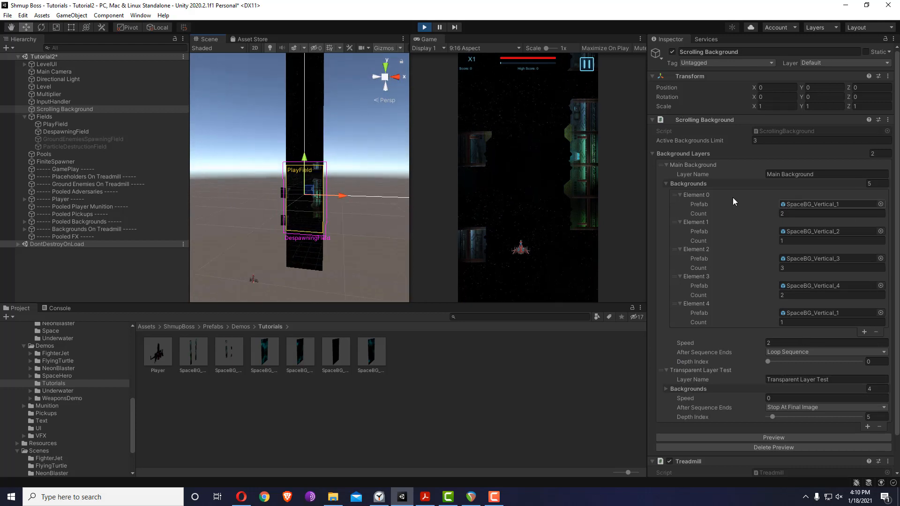
pyautogui.click(424, 28)
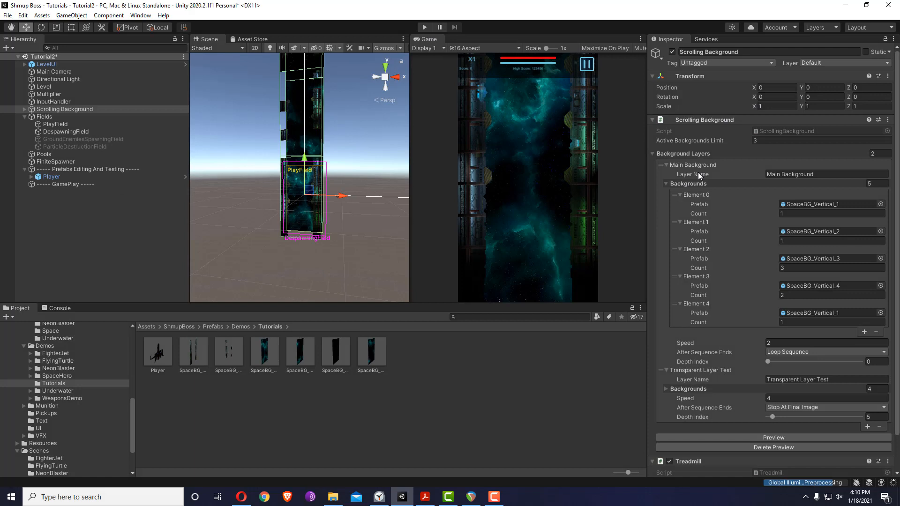
# Add Shmup Boss's Background Objects Spawner component to the Scrolling Background object and set its Random Objects Layers size to 1.
pyautogui.click(652, 121)
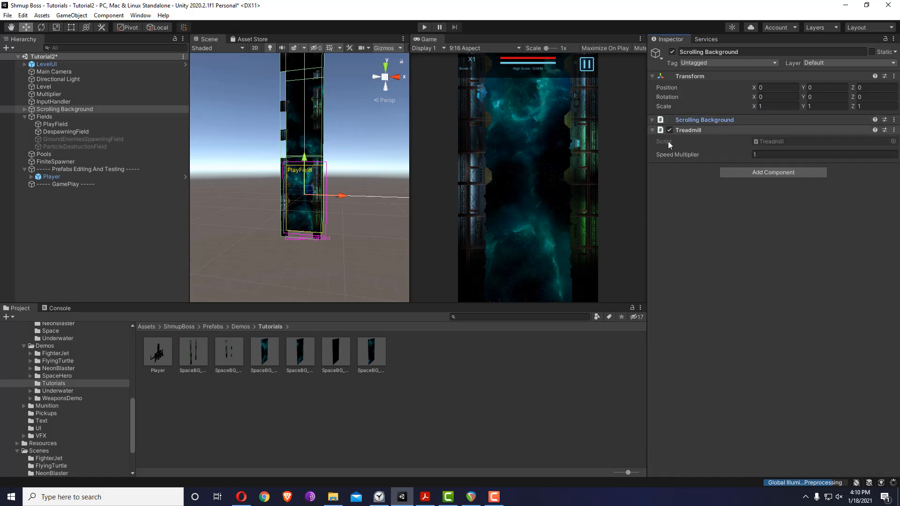
pyautogui.click(789, 176)
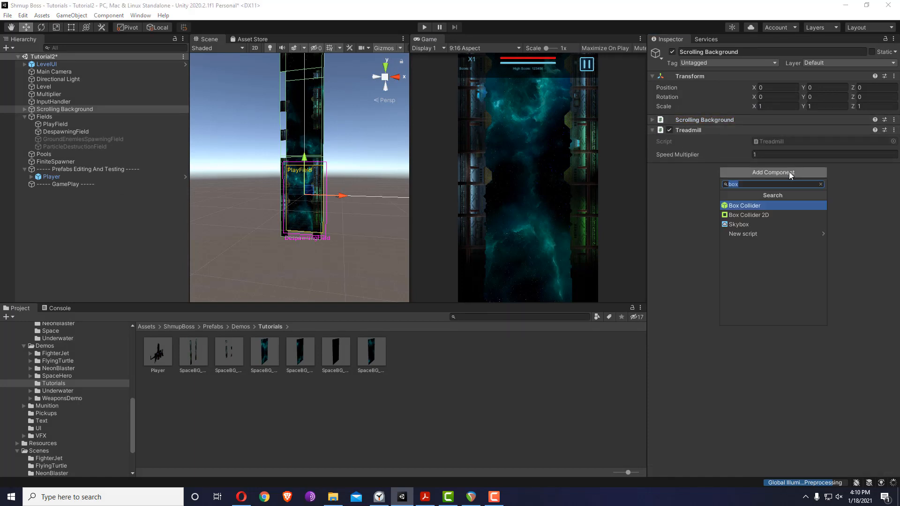
pyautogui.press('BackSpace')
pyautogui.scroll(-3, 783, 246)
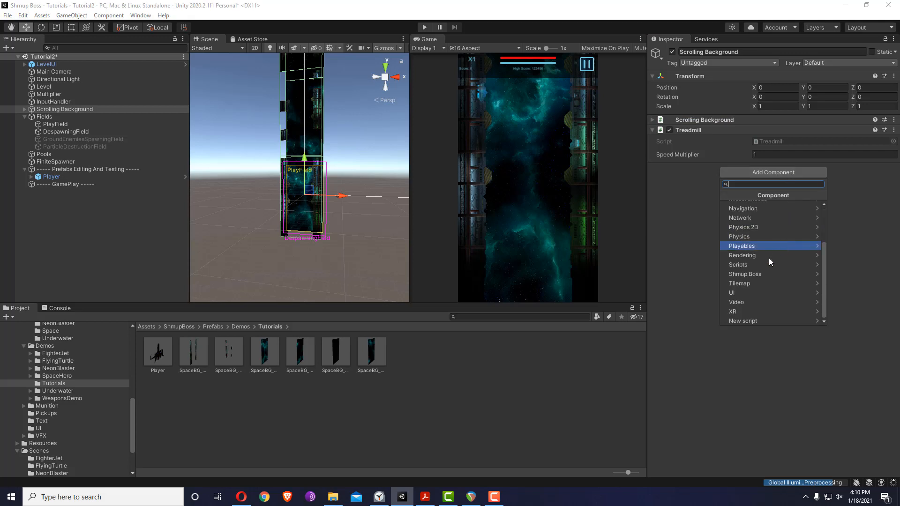
pyautogui.click(760, 274)
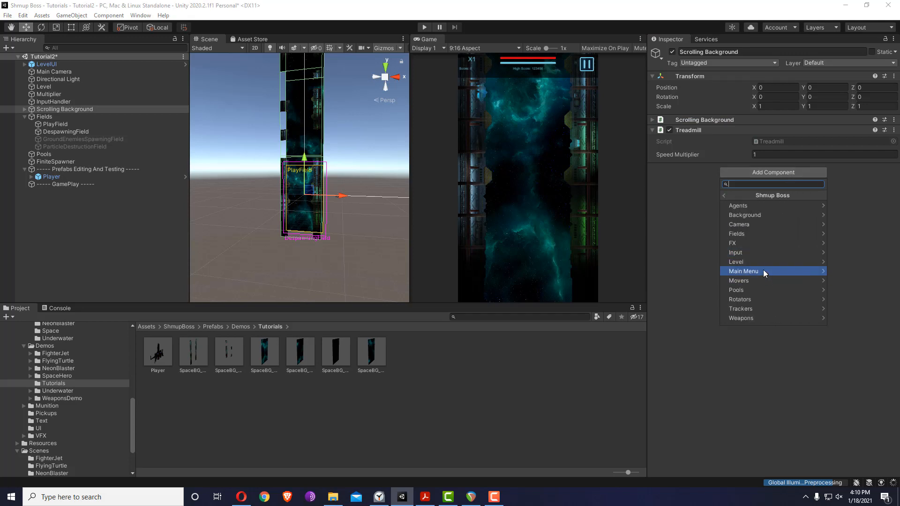
pyautogui.click(746, 215)
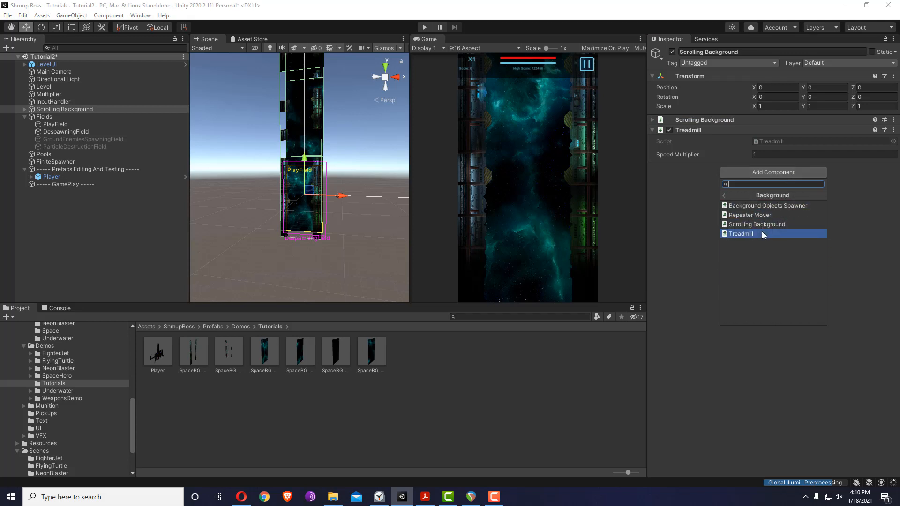
pyautogui.click(763, 208)
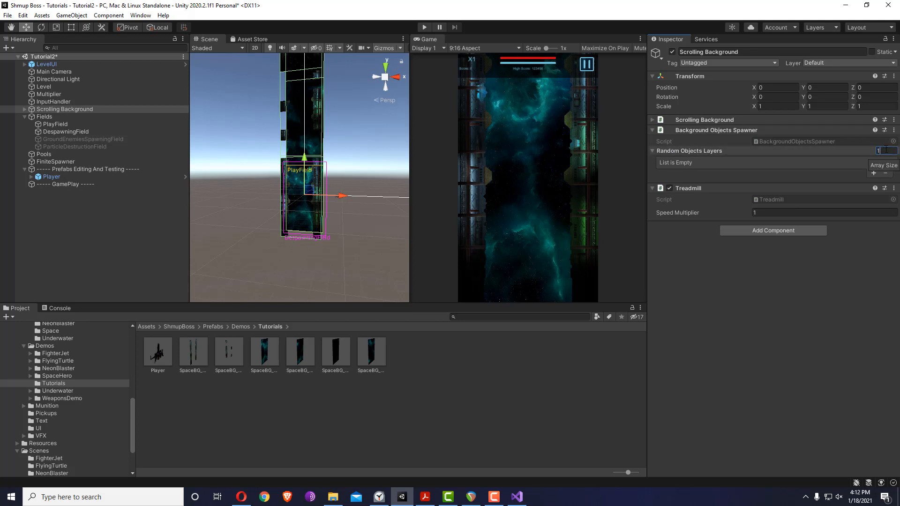
pyautogui.press('Return')
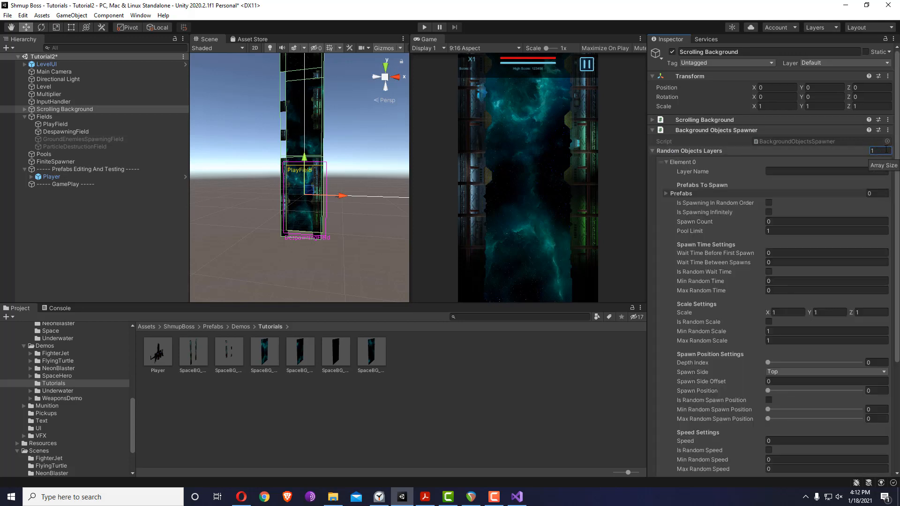
# Examine the Scrolling Background component's layer settings by collapsing and expanding the Background Layers list, including all nested entries at once.
pyautogui.click(650, 119)
pyautogui.click(650, 120)
pyautogui.click(650, 119)
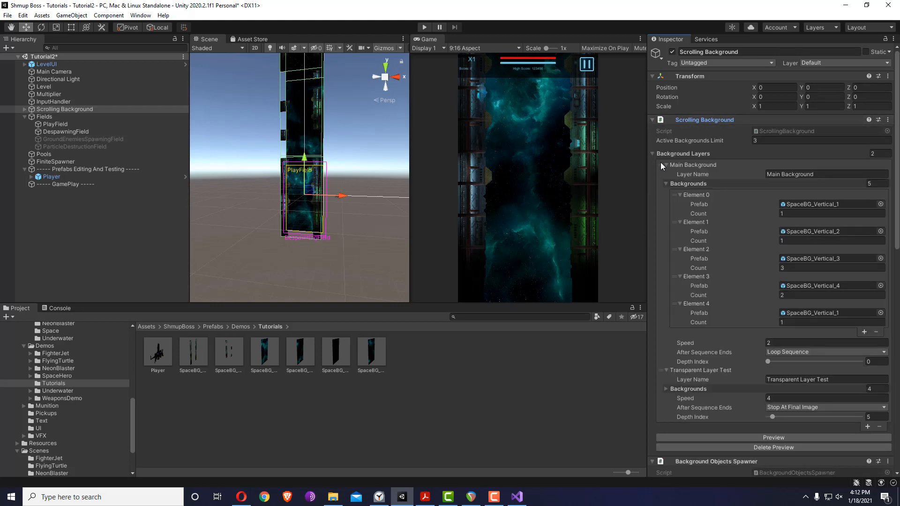
pyautogui.click(666, 184)
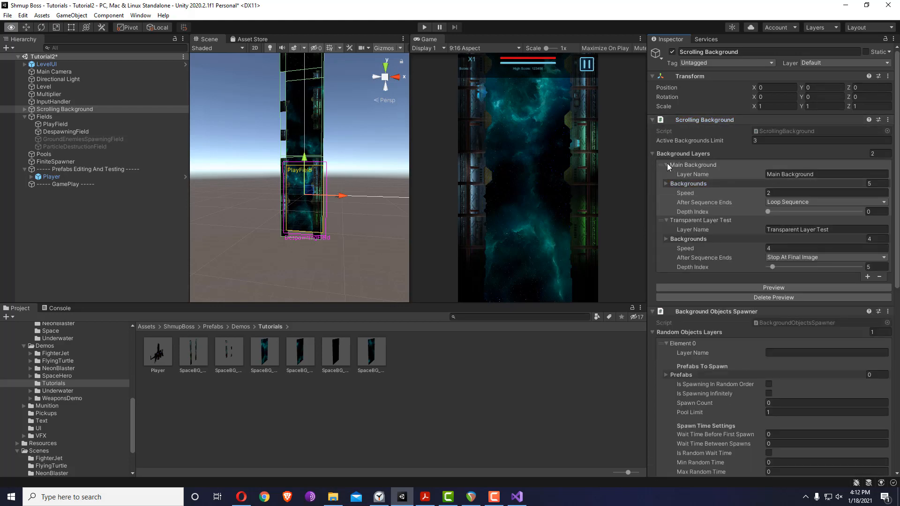
pyautogui.keyDown('alt'); pyautogui.click(653, 154); pyautogui.keyUp('alt')
pyautogui.click(653, 153)
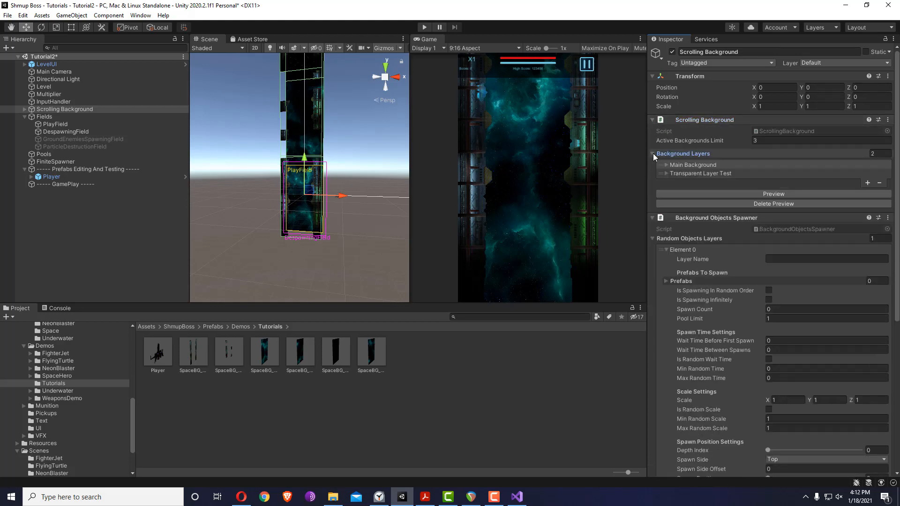
pyautogui.click(666, 173)
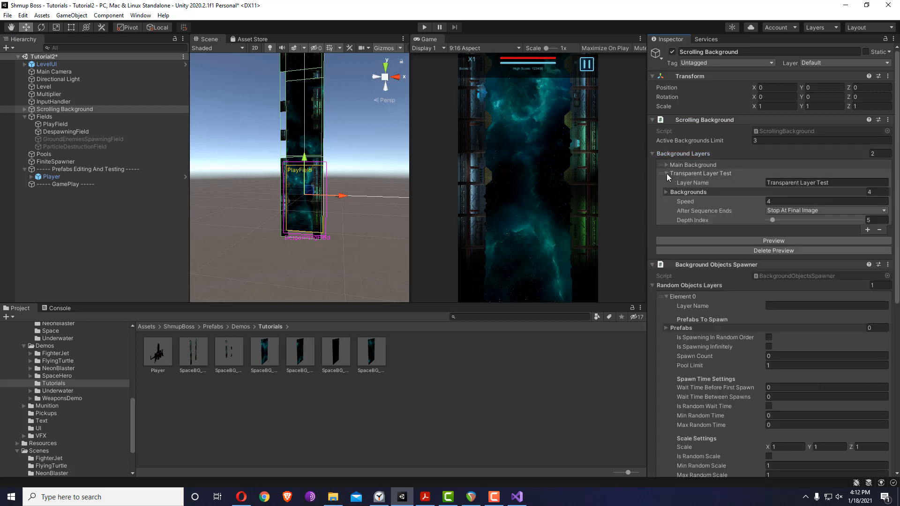
pyautogui.press('alt')
pyautogui.keyDown('alt'); pyautogui.click(653, 154); pyautogui.keyUp('alt')
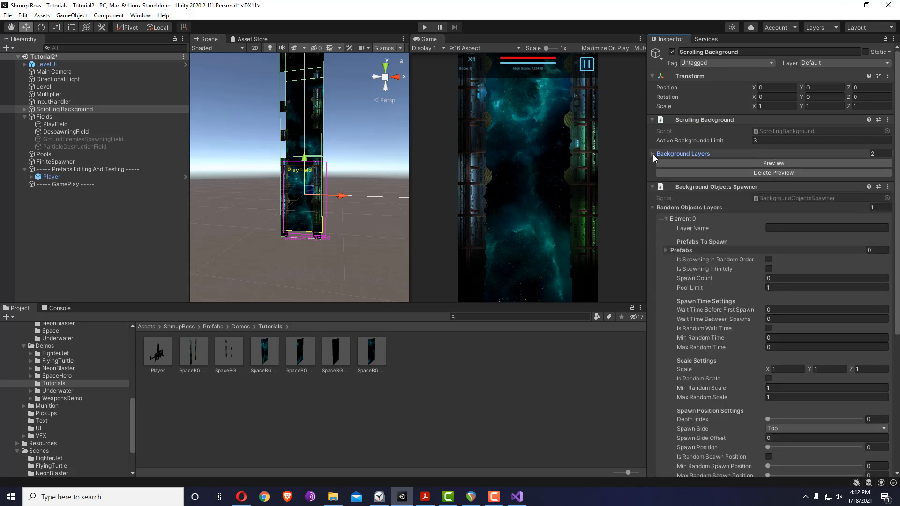
pyautogui.keyDown('alt'); pyautogui.click(653, 154); pyautogui.keyUp('alt')
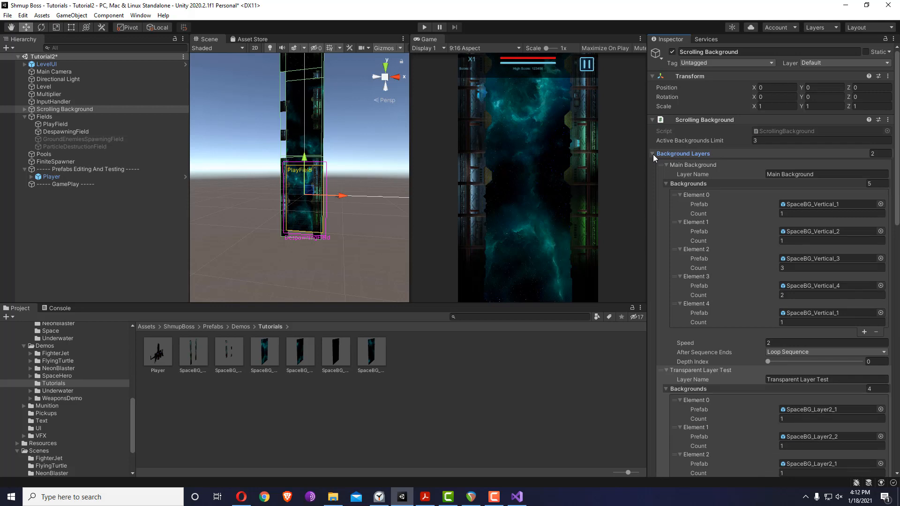
pyautogui.keyDown('alt'); pyautogui.click(666, 184); pyautogui.keyUp('alt')
pyautogui.click(666, 165)
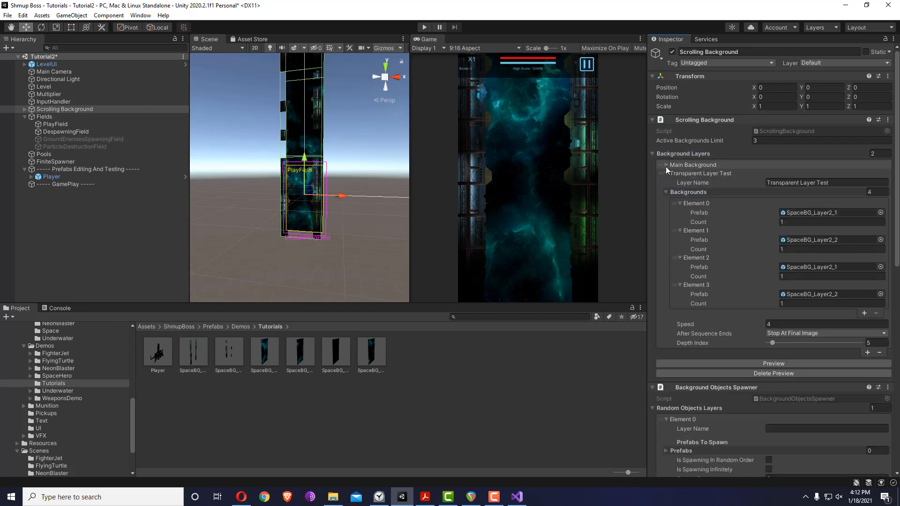
pyautogui.click(666, 192)
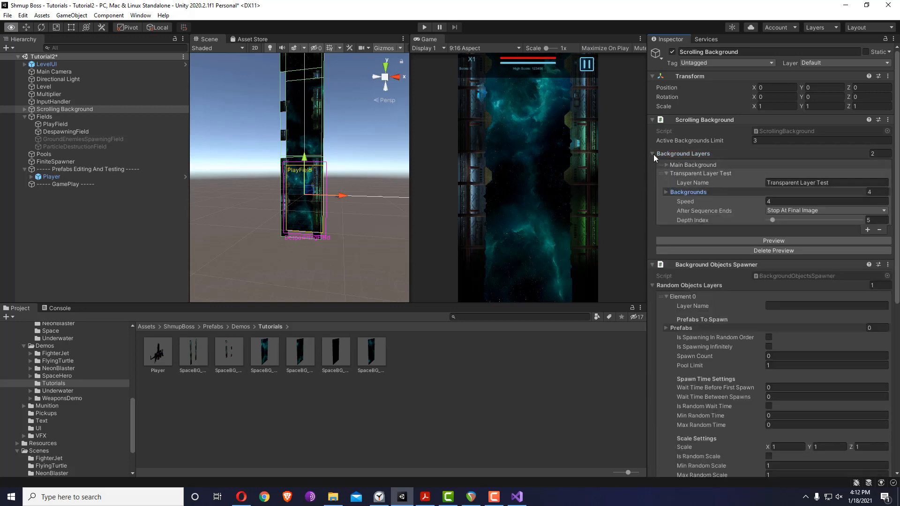
# Collapse the Transparent Layer Test layer and the Scrolling Background component, and name the spawner's random objects layer Nebulas.
pyautogui.keyDown('alt'); pyautogui.click(665, 173); pyautogui.keyUp('alt')
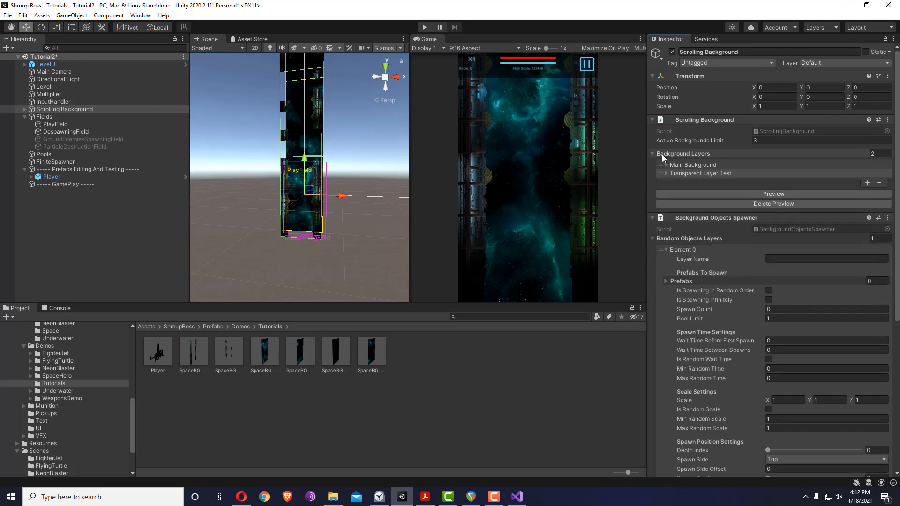
pyautogui.click(652, 120)
pyautogui.click(781, 172)
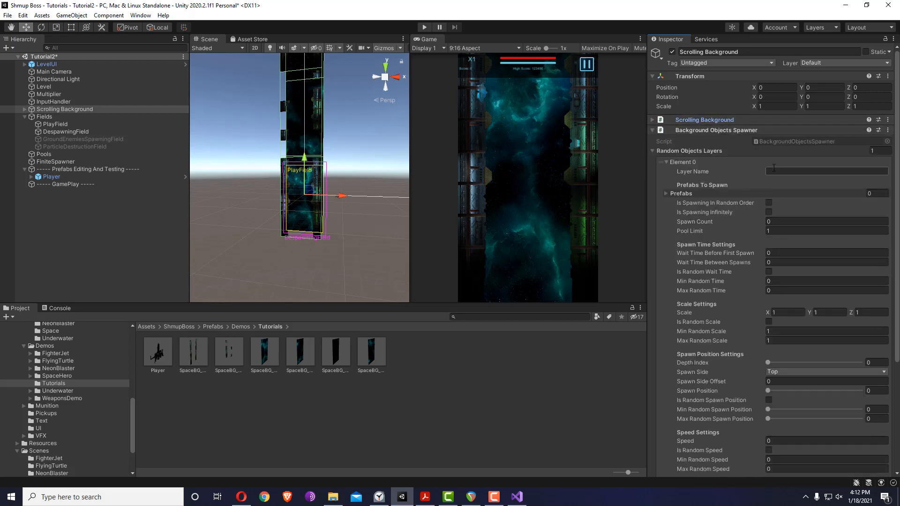
pyautogui.write('Nebulas')
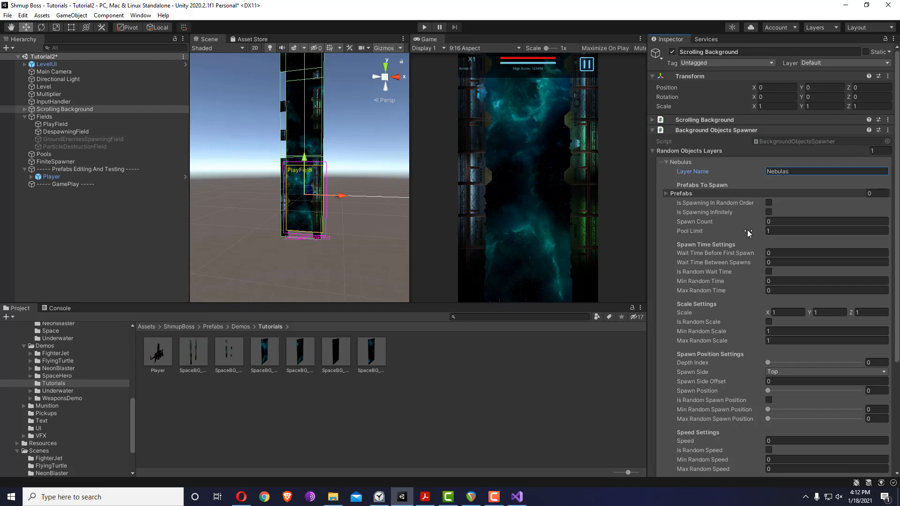
# Add the Nebula_Blue_01, Nebula_Blue_02 and Nebula_Blue_03 sprites from the Art/Sprites/SpaceClouds folder to the scene as separate objects.
pyautogui.scroll(5, 51, 401)
pyautogui.scroll(5, 55, 402)
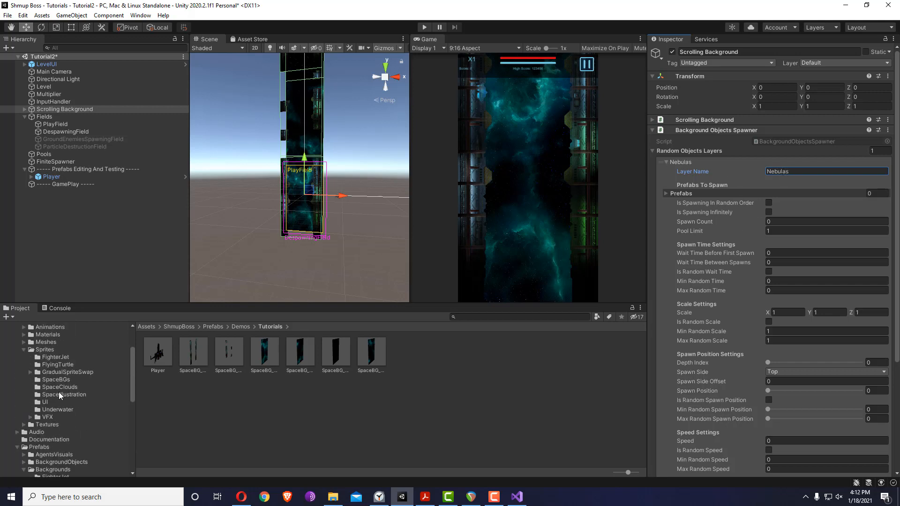
pyautogui.click(47, 408)
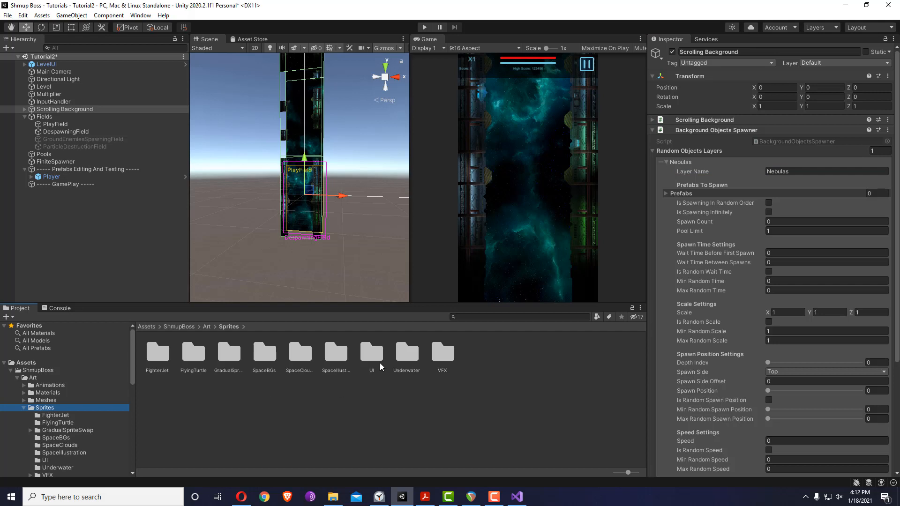
pyautogui.click(297, 356)
pyautogui.doubleClick(297, 356)
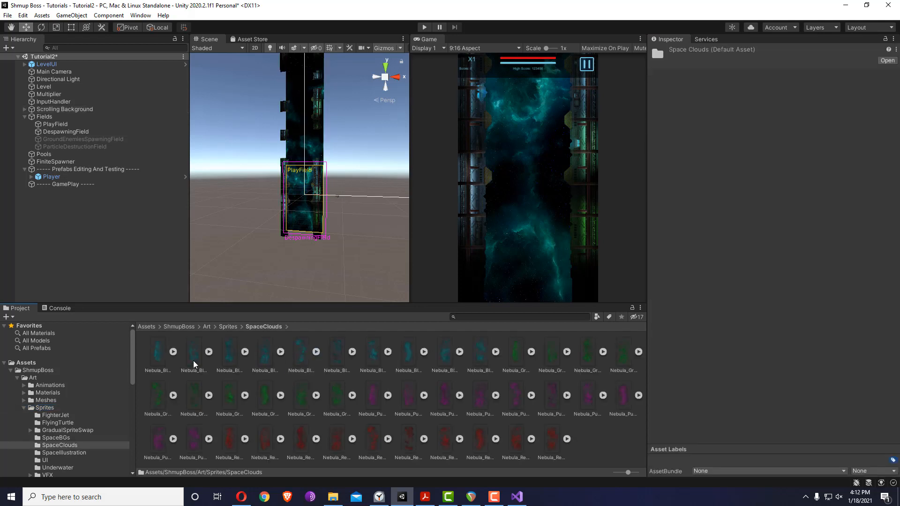
pyautogui.moveTo(198, 360); pyautogui.dragTo(146, 282)
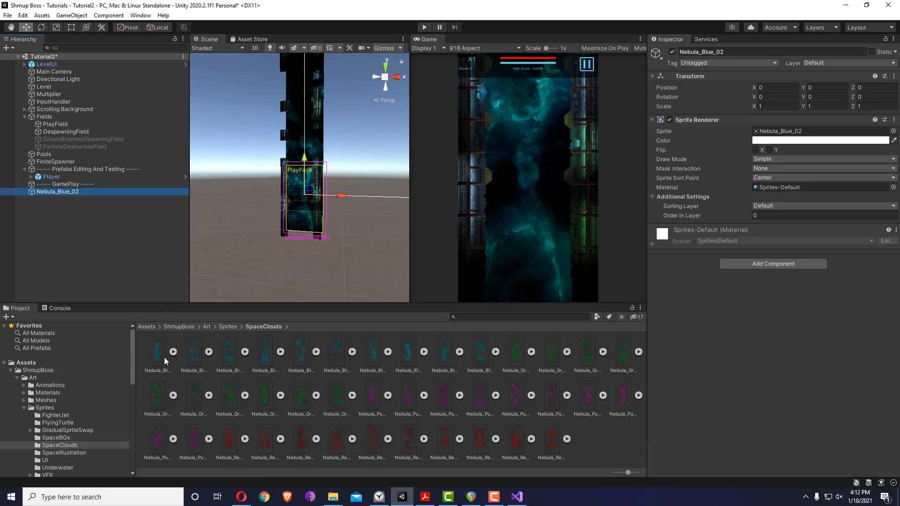
pyautogui.moveTo(164, 358); pyautogui.dragTo(113, 269)
pyautogui.moveTo(235, 363); pyautogui.dragTo(85, 189)
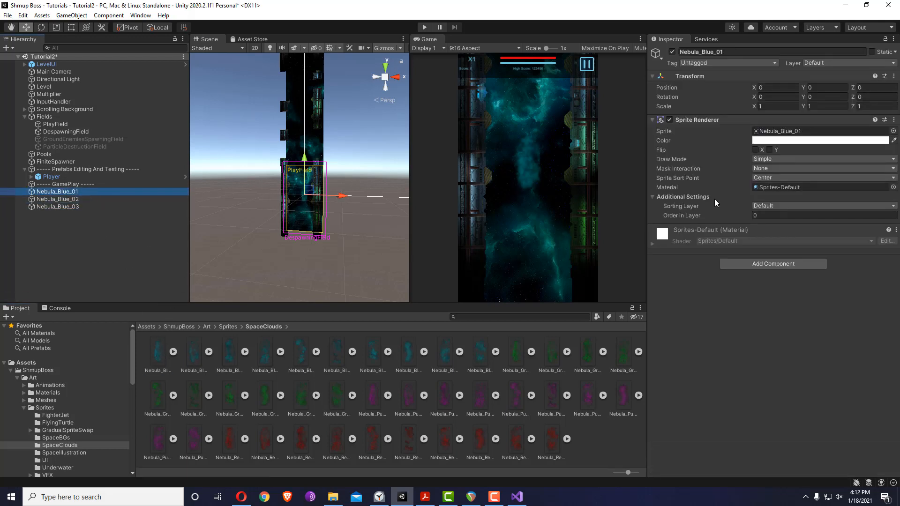
# Add a Box Collider 2D to Nebula_Blue_01 and make it a trigger.
pyautogui.click(740, 265)
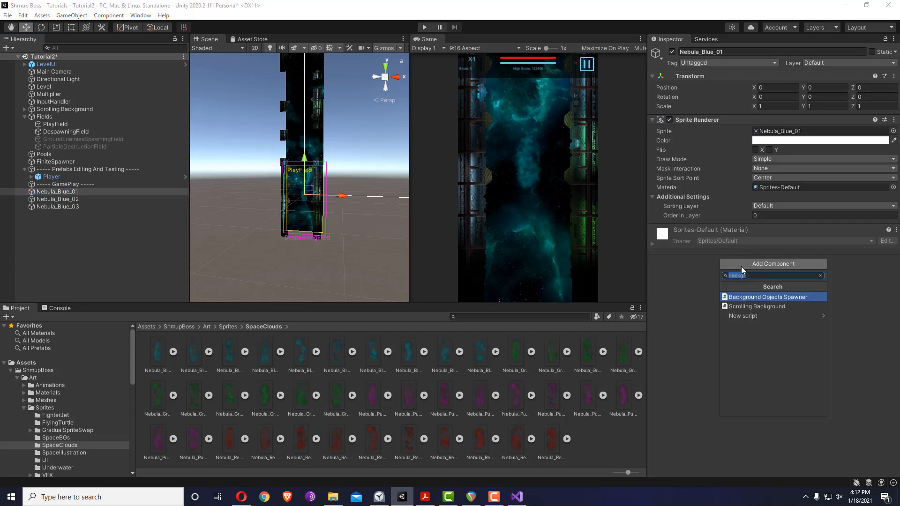
pyautogui.write('box')
pyautogui.press('Down')
pyautogui.press('Return')
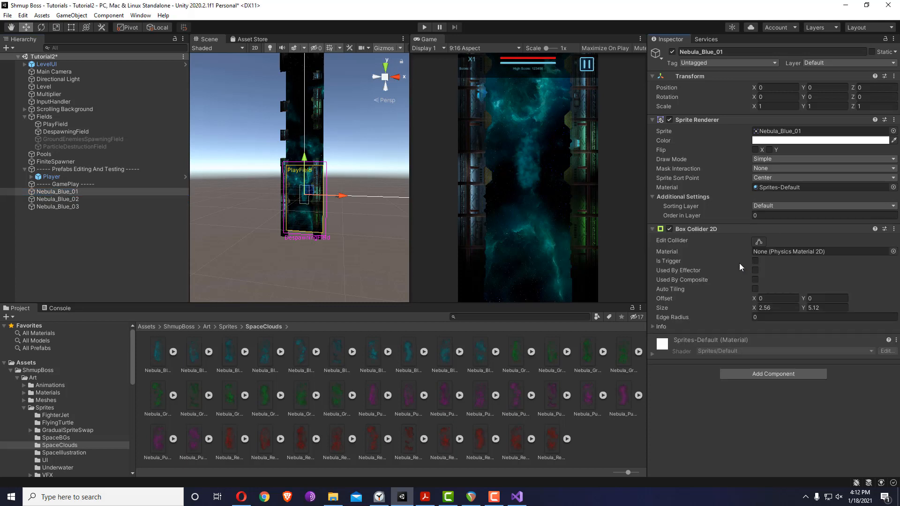
# Add a Box Collider 2D to both Nebula_Blue_02 and Nebula_Blue_03, with Is Trigger enabled on each.
pyautogui.click(57, 199)
pyautogui.click(775, 265)
pyautogui.press('Return')
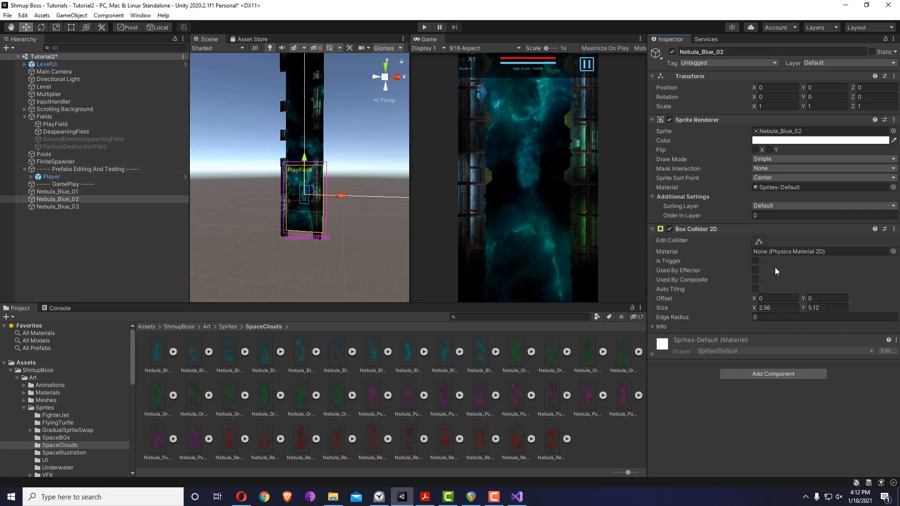
pyautogui.click(73, 207)
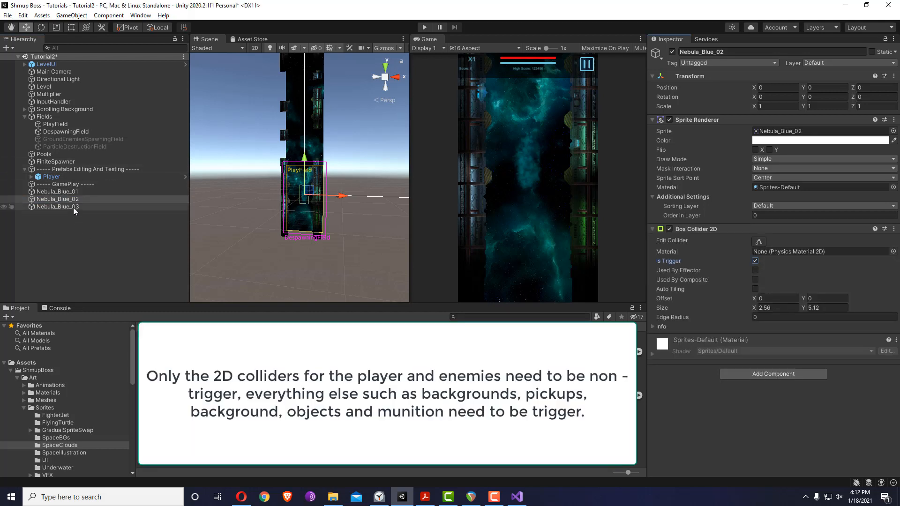
pyautogui.click(772, 264)
pyautogui.press('Return')
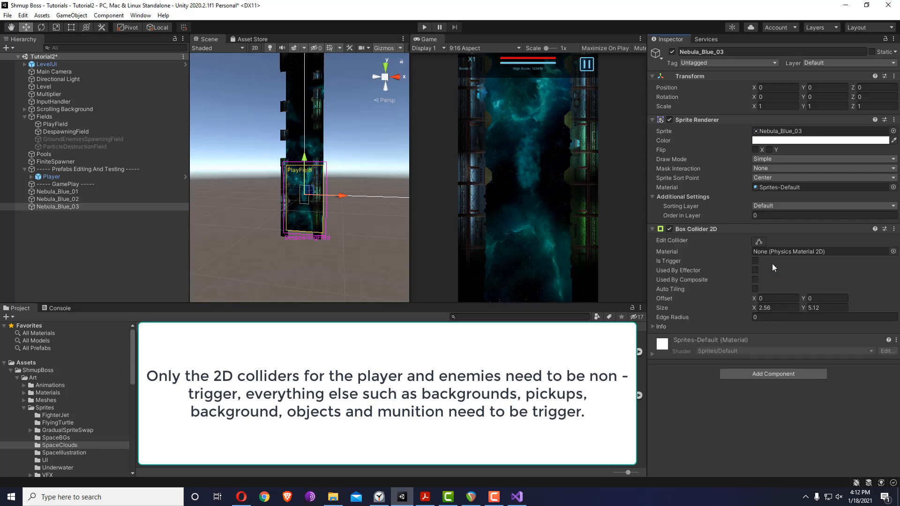
pyautogui.click(754, 261)
# Save the three Nebula_Blue objects as prefabs in the Prefabs/Demos/Tutorials folder.
pyautogui.scroll(-5, 72, 420)
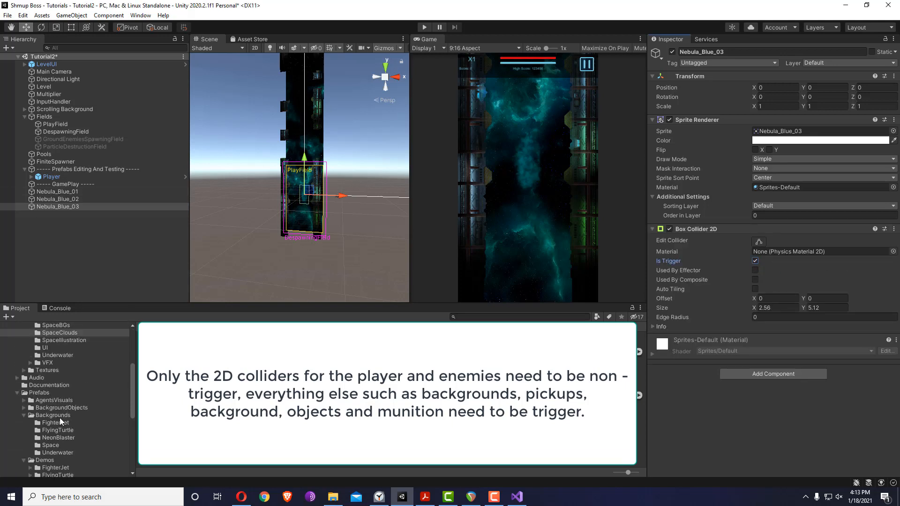
pyautogui.click(64, 452)
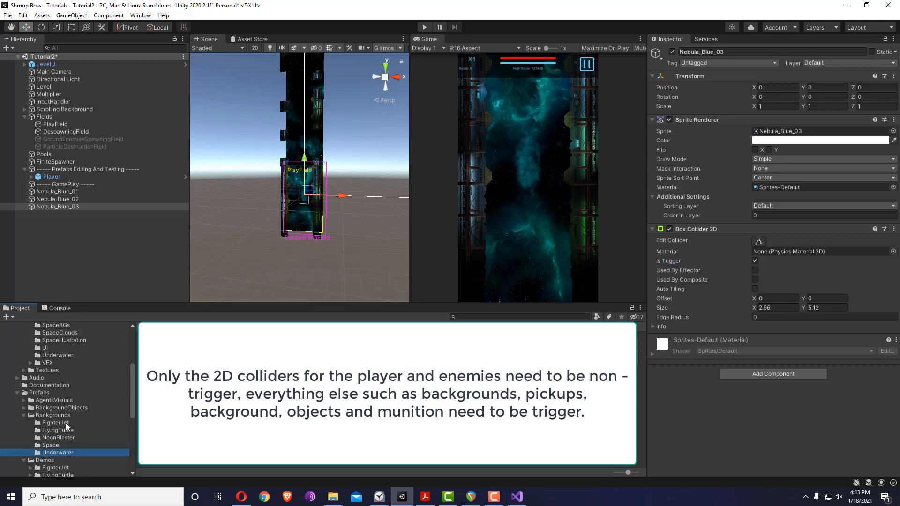
pyautogui.scroll(-3, 66, 423)
pyautogui.click(64, 441)
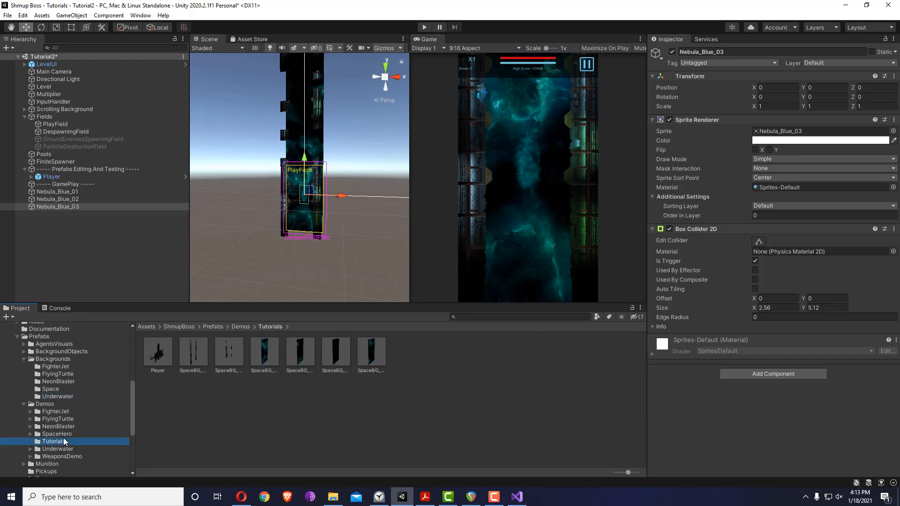
pyautogui.moveTo(69, 193); pyautogui.dragTo(369, 430)
pyautogui.moveTo(77, 207); pyautogui.dragTo(395, 434)
# Delete the Nebula_Blue_01, Nebula_Blue_02 and Nebula_Blue_03 instances from the scene.
pyautogui.click(69, 192)
pyautogui.keyDown('shift'); pyautogui.click(69, 208); pyautogui.keyUp('shift')
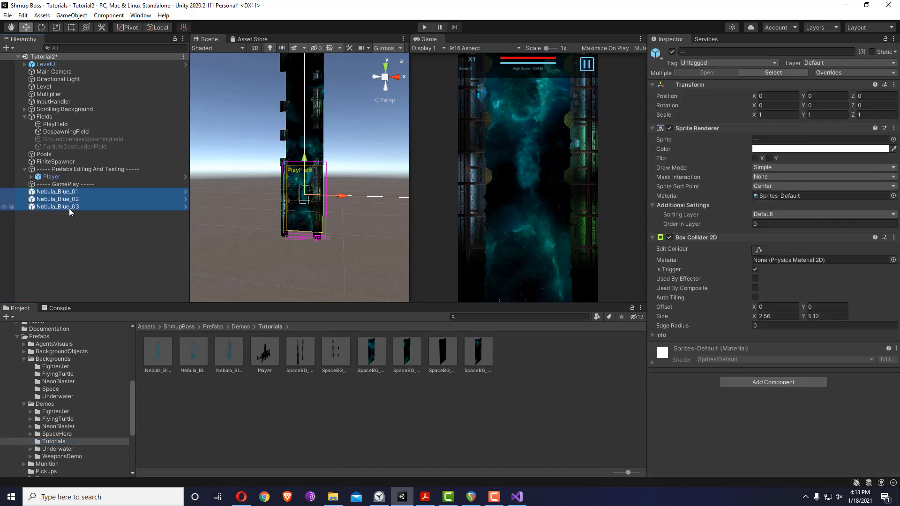
pyautogui.press('Delete')
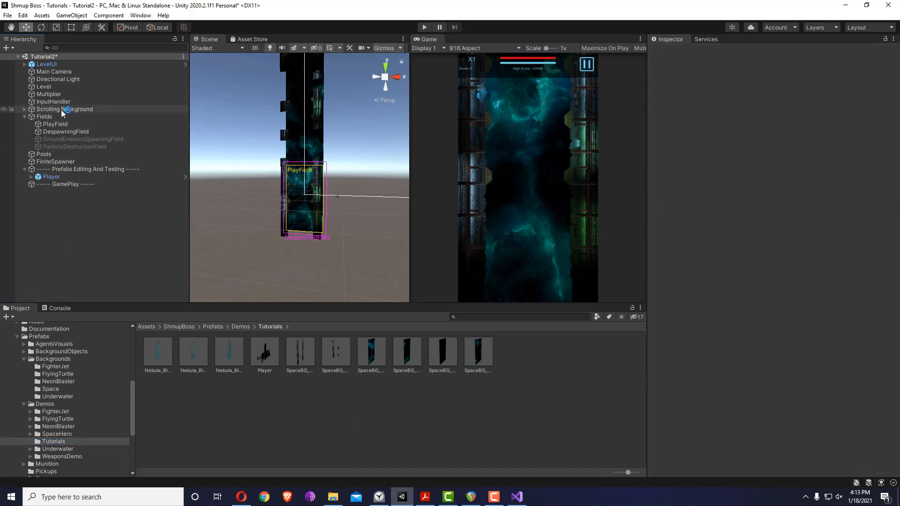
# Examine the Nebulas layer's spawner settings on the Scrolling Background object, including the tooltips for spawn count and random wait time.
pyautogui.click(62, 109)
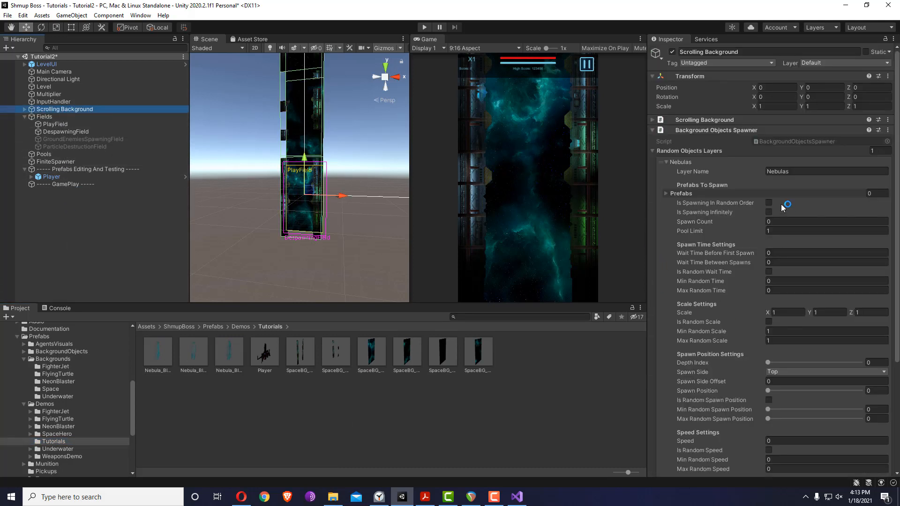
pyautogui.scroll(-6, 792, 235)
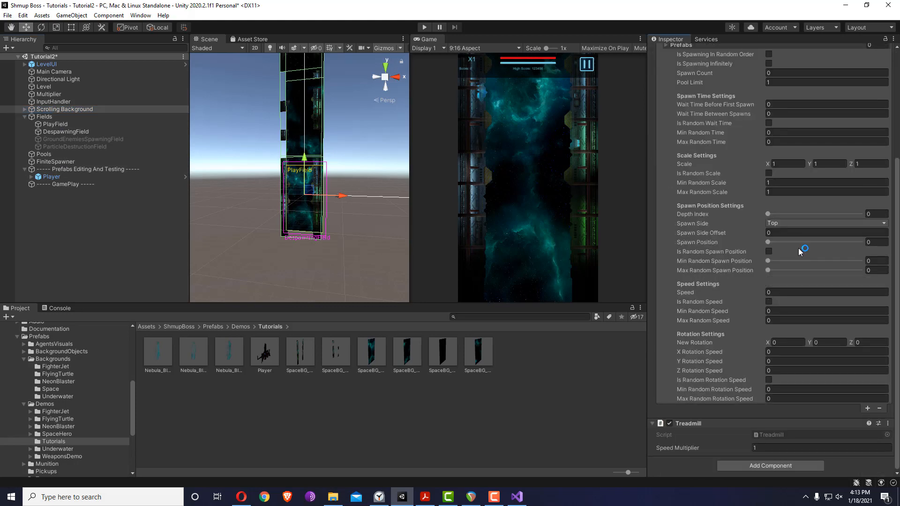
pyautogui.scroll(6, 800, 251)
pyautogui.scroll(-6, 792, 255)
pyautogui.scroll(6, 777, 260)
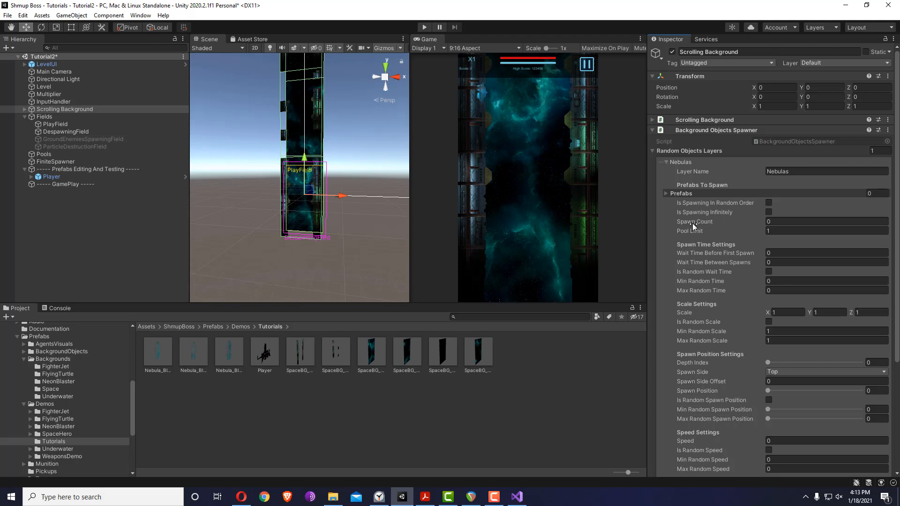
pyautogui.moveTo(694, 226)
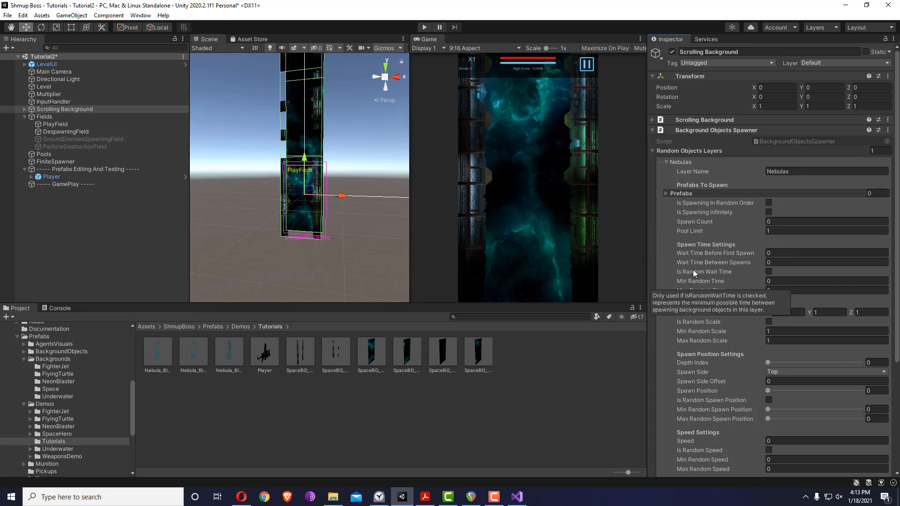
pyautogui.moveTo(695, 274)
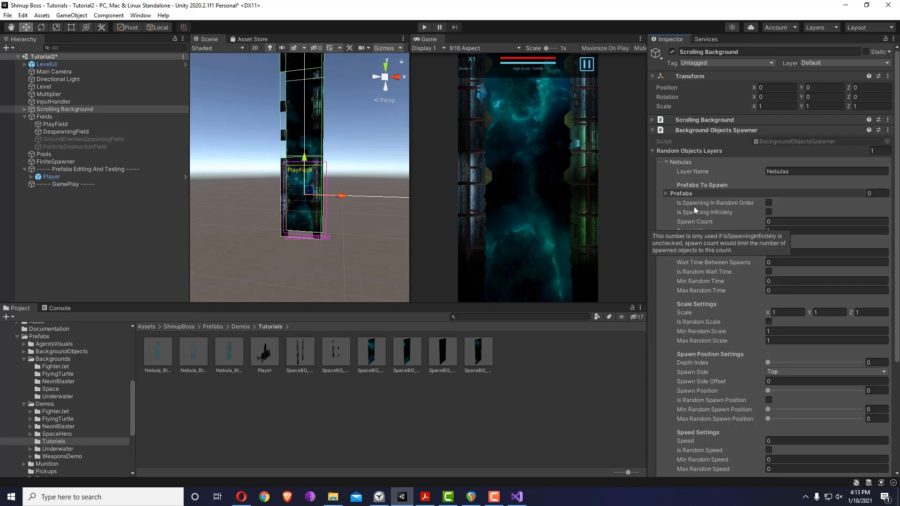
# Lock the Inspector on Scrolling Background and assign the three Nebula_Blue prefabs to the Nebulas layer's Prefabs list.
pyautogui.click(669, 192)
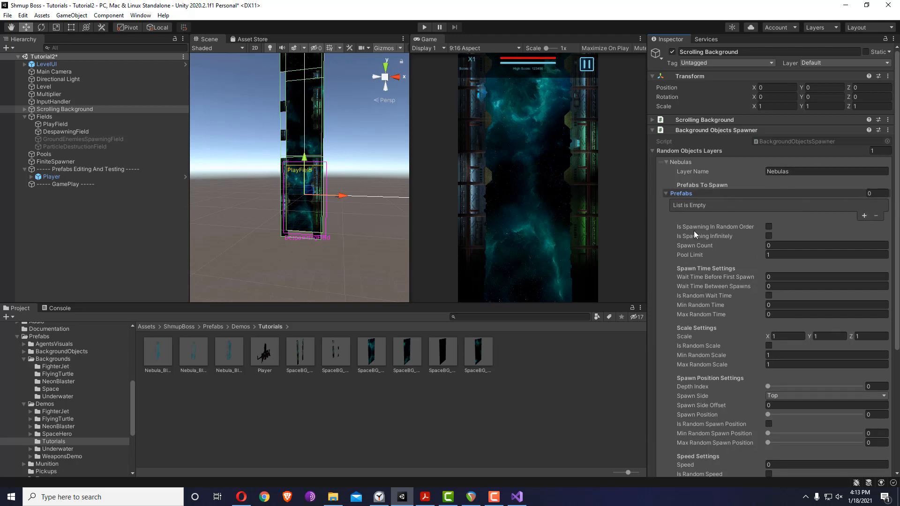
pyautogui.click(167, 355)
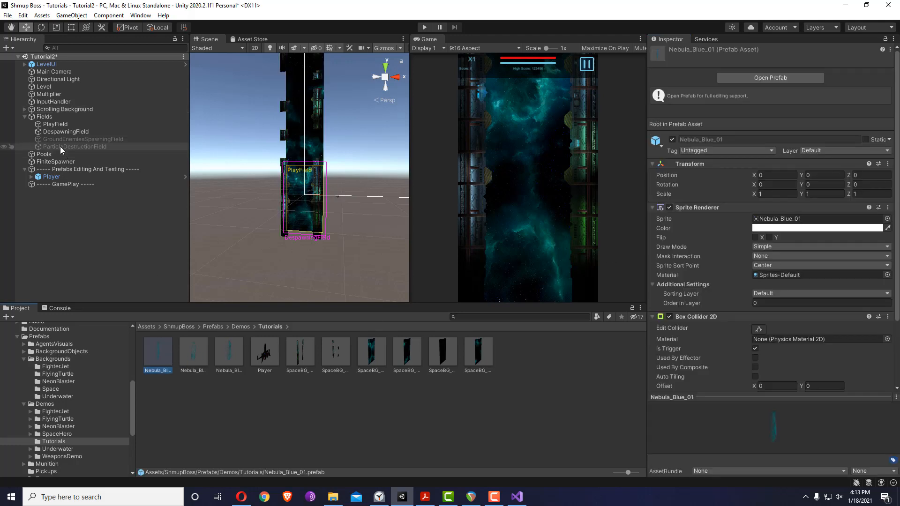
pyautogui.click(67, 110)
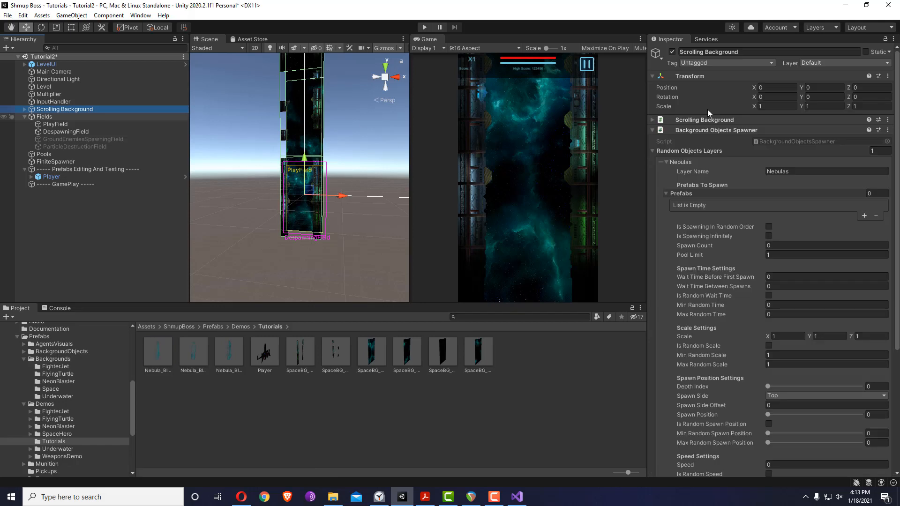
pyautogui.click(885, 39)
pyautogui.click(160, 351)
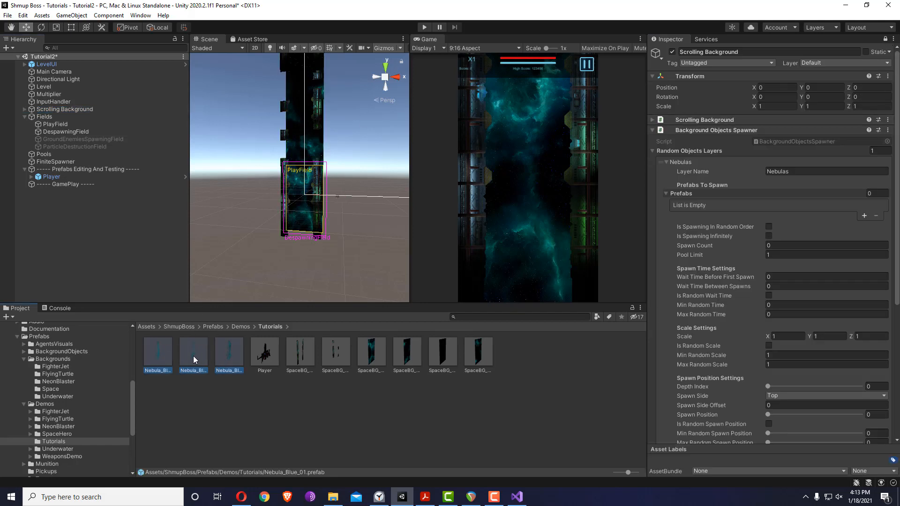
pyautogui.moveTo(193, 355); pyautogui.dragTo(684, 192)
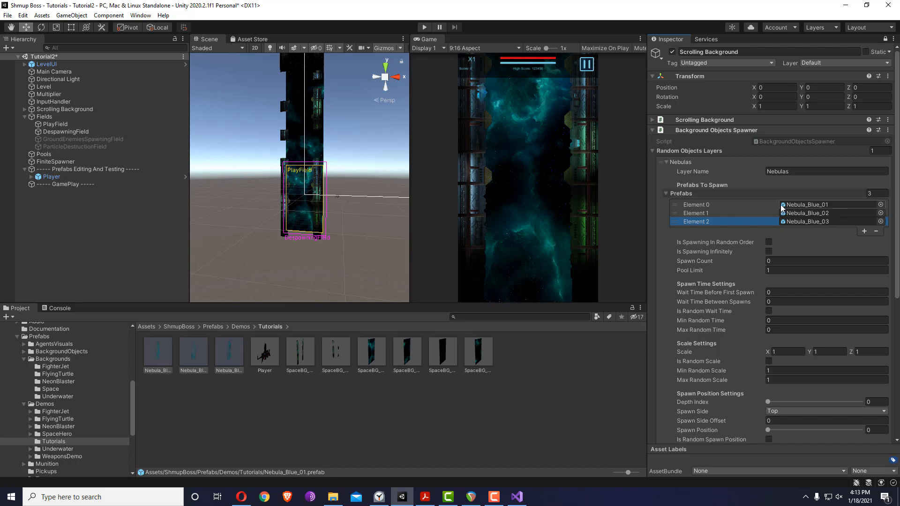
# Make the Nebulas layer spawn infinitely in random order, with a spawn count of 10 and a pool limit of 6.
pyautogui.click(769, 242)
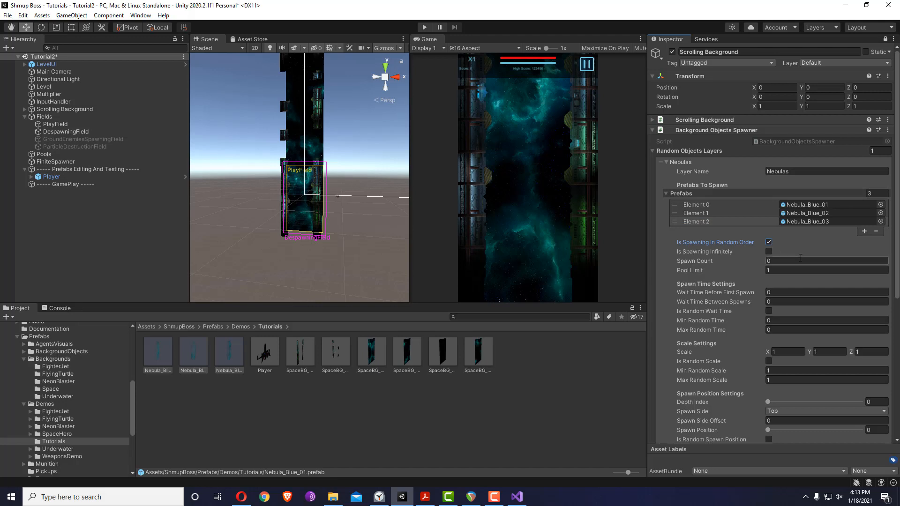
pyautogui.click(769, 252)
pyautogui.click(768, 261)
pyautogui.click(769, 252)
pyautogui.click(779, 261)
pyautogui.write('10')
pyautogui.click(769, 251)
pyautogui.click(787, 270)
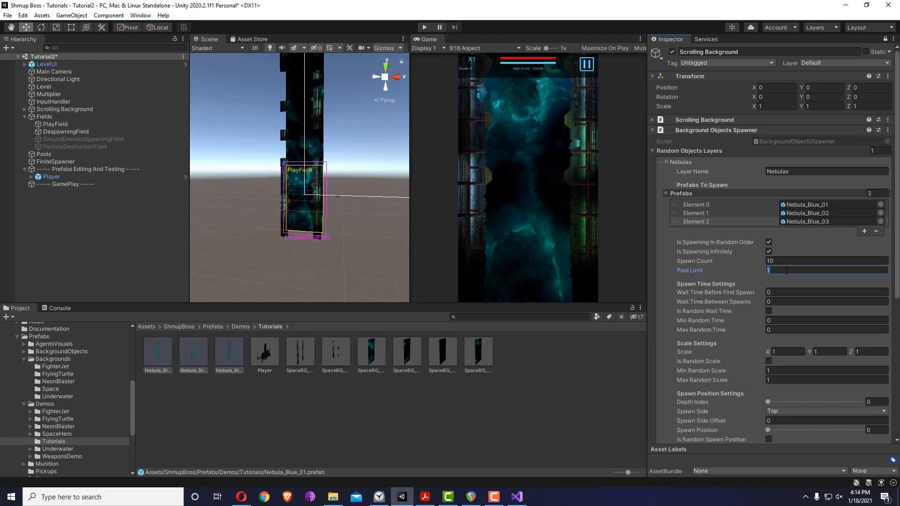
pyautogui.write('6')
# Enable random wait time for the Nebulas layer, with a minimum of 0.5 and a maximum of 3.
pyautogui.click(784, 293)
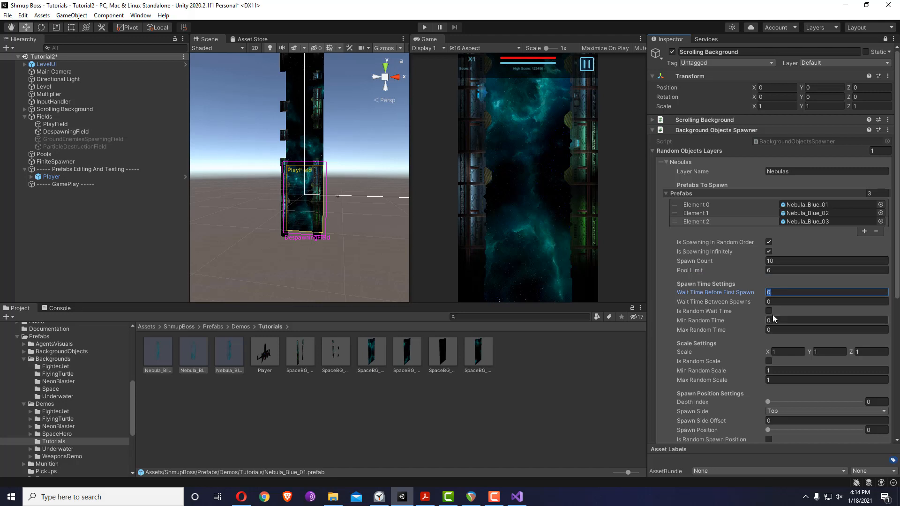
pyautogui.click(769, 310)
pyautogui.click(777, 322)
pyautogui.write('0.5')
pyautogui.click(778, 329)
pyautogui.write('3')
# Enable random scale for the Nebulas layer, with a minimum of 0.5 and a maximum of 2.
pyautogui.click(790, 351)
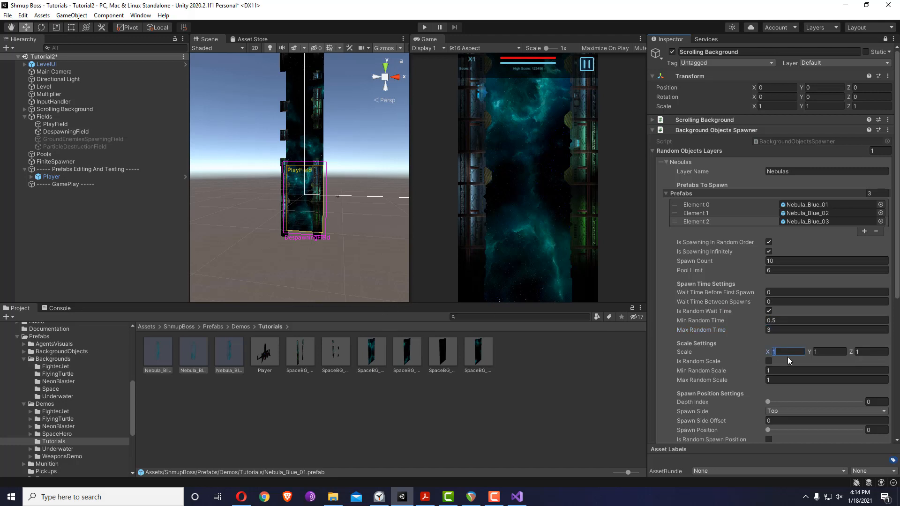
pyautogui.click(768, 361)
pyautogui.click(779, 370)
pyautogui.write('0.5')
pyautogui.click(782, 380)
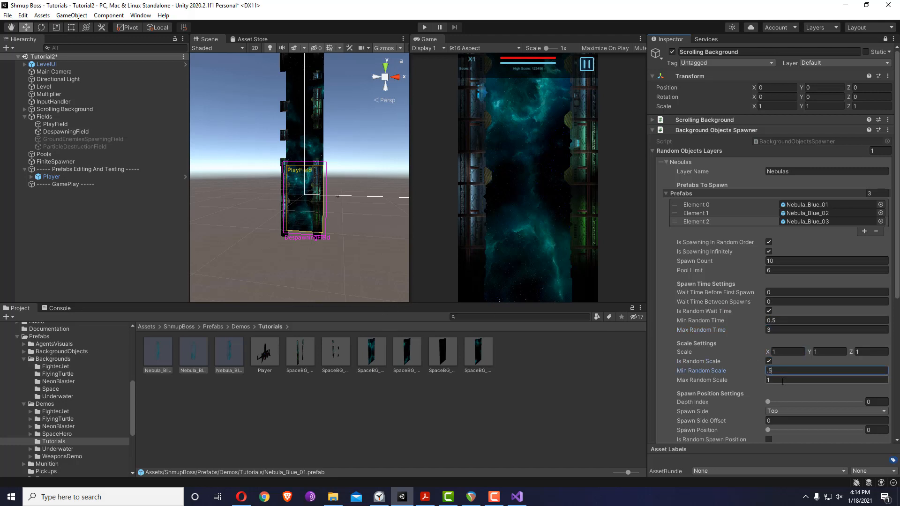
pyautogui.write('2')
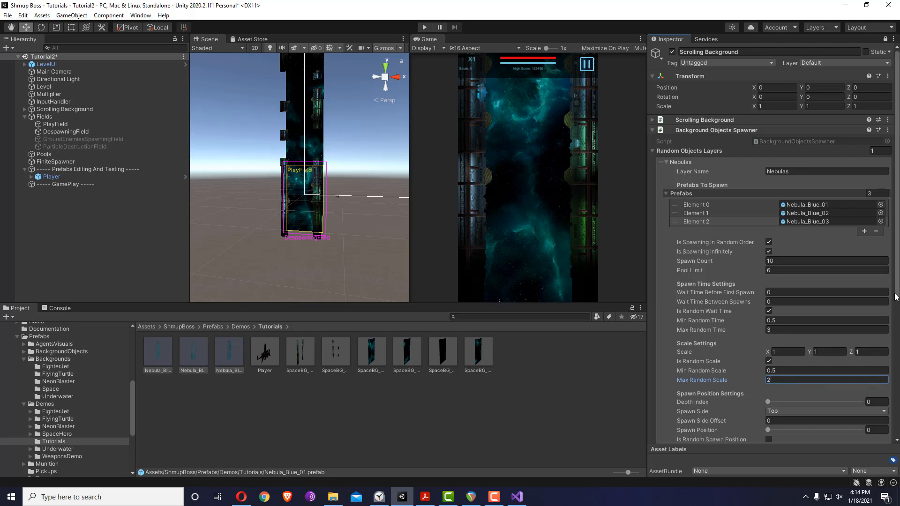
pyautogui.scroll(-2, 802, 367)
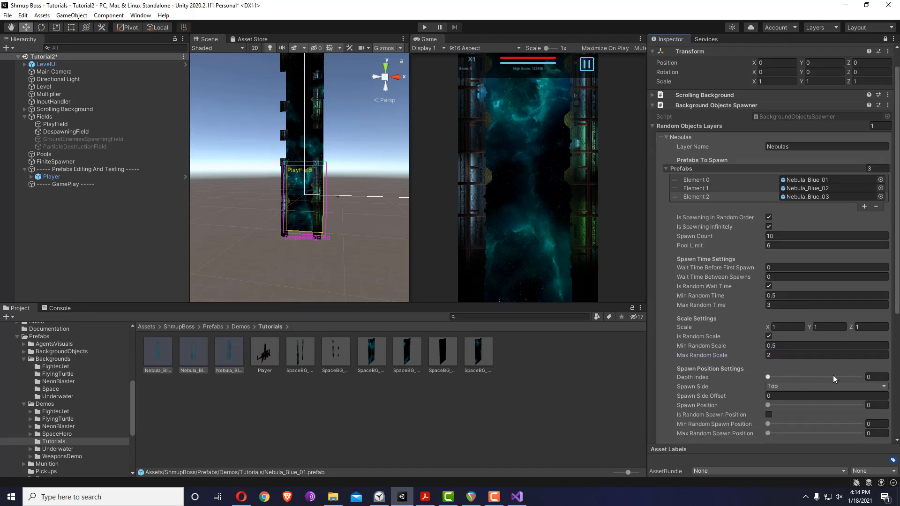
# Set the Nebulas layer's Depth Index to 80 and its Spawn Side to Top.
pyautogui.click(876, 377)
pyautogui.write('80')
pyautogui.scroll(-5, 834, 356)
pyautogui.click(883, 314)
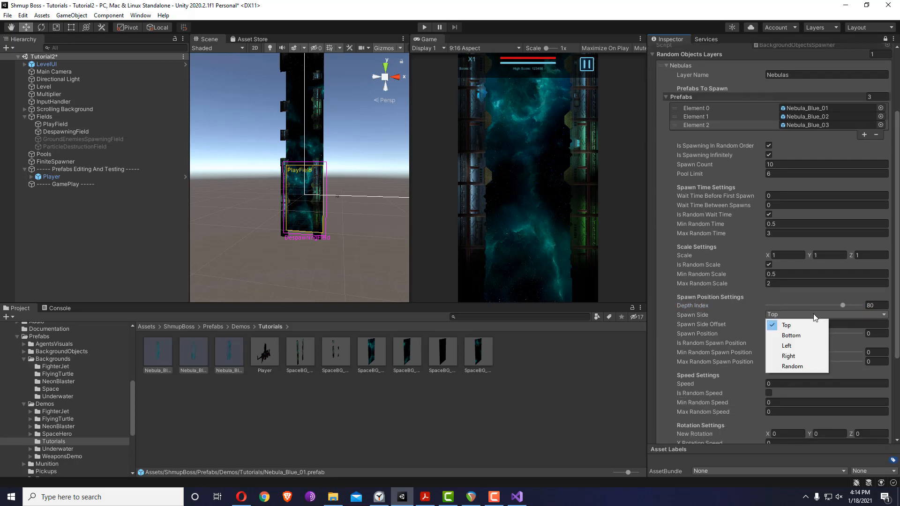
pyautogui.click(786, 325)
pyautogui.scroll(-2, 784, 322)
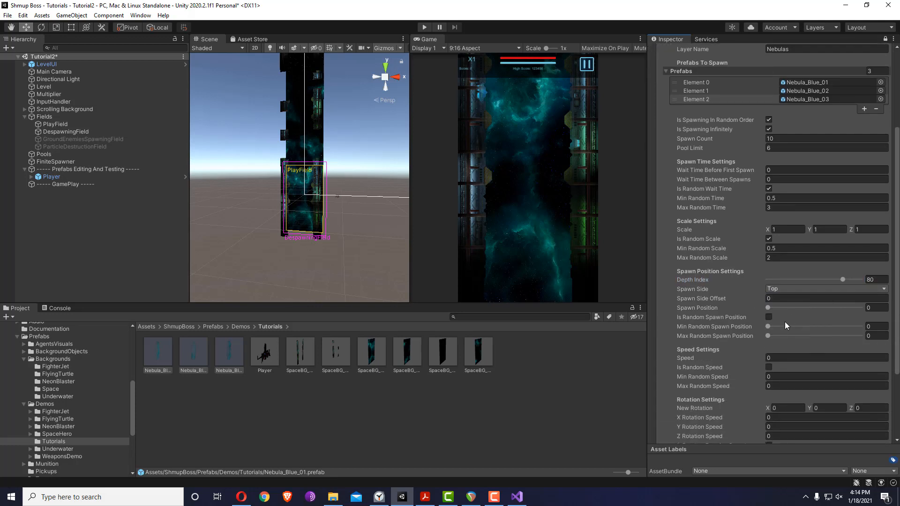
# Enable random spawn position for the Nebulas layer, with a minimum of 0 and a maximum of 1.
pyautogui.click(769, 317)
pyautogui.moveTo(767, 335); pyautogui.dragTo(860, 336)
pyautogui.scroll(-4, 861, 280)
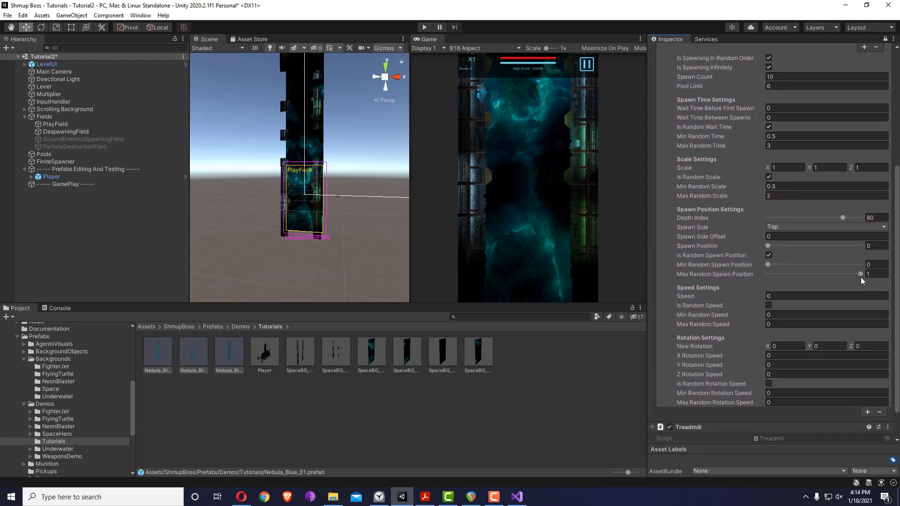
pyautogui.moveTo(861, 276); pyautogui.dragTo(842, 275)
pyautogui.moveTo(861, 275); pyautogui.dragTo(831, 274)
pyautogui.doubleClick(872, 275)
pyautogui.write('1')
pyautogui.moveTo(708, 275)
pyautogui.moveTo(769, 265); pyautogui.dragTo(725, 264)
# Enable random speed for the Nebulas layer, with a minimum of 1 and a maximum of 6.
pyautogui.click(769, 305)
pyautogui.click(780, 315)
pyautogui.write('1')
pyautogui.click(778, 324)
pyautogui.write('8')
pyautogui.press('BackSpace')
pyautogui.write('6')
pyautogui.press('Return')
pyautogui.scroll(-2, 710, 333)
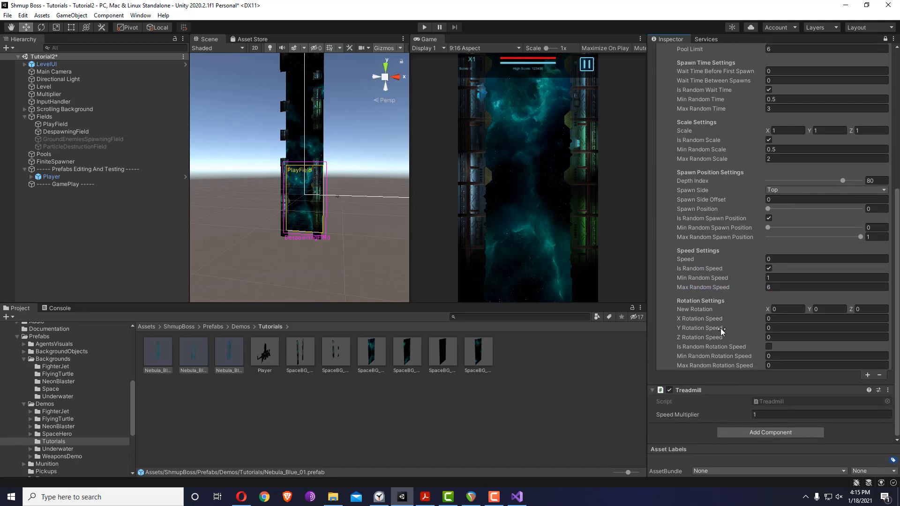
# Playtest the scene, moving the player ship right and left to check the spawning nebulas, and stop the game.
pyautogui.moveTo(898, 329); pyautogui.dragTo(883, 141)
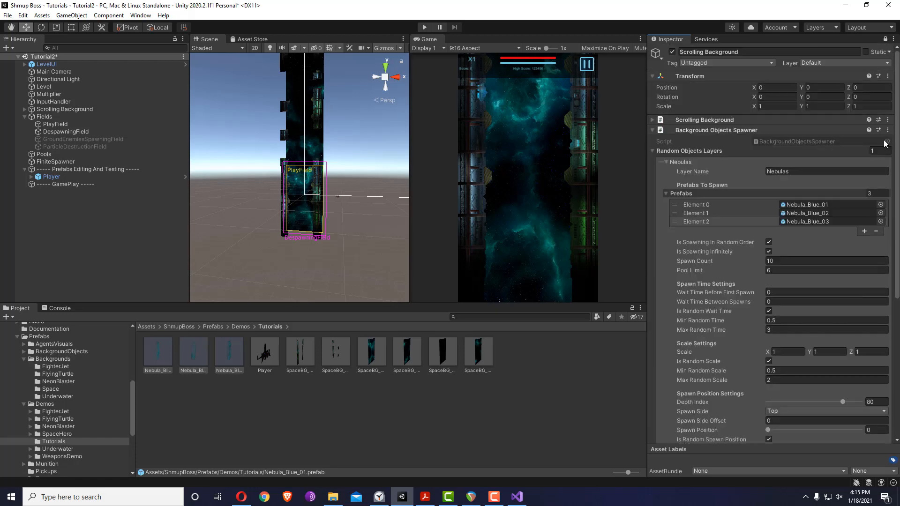
pyautogui.click(424, 28)
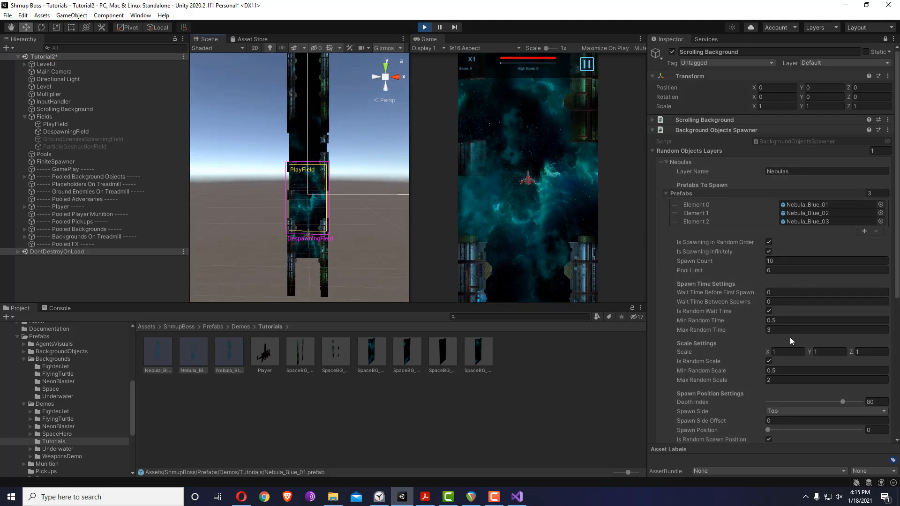
pyautogui.click(540, 141)
pyautogui.press('Right')
pyautogui.press('Left')
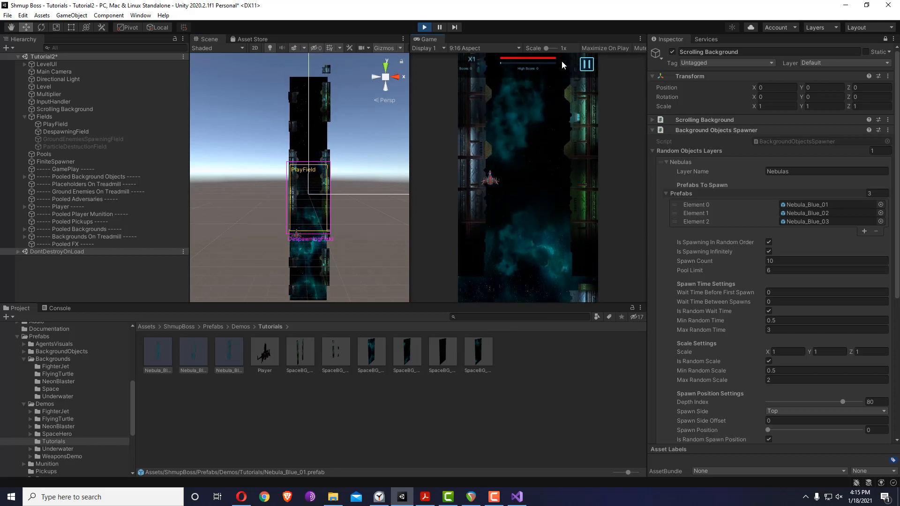
pyautogui.click(425, 28)
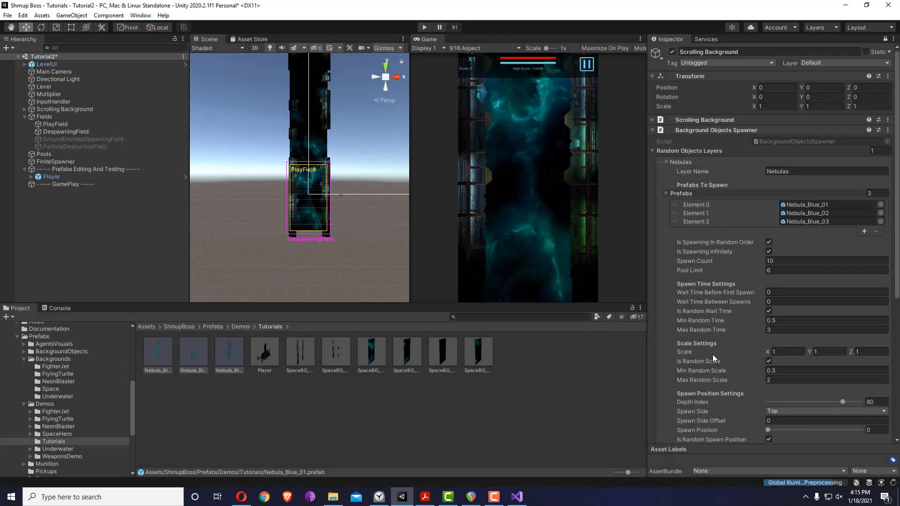
# Set the Nebulas layer's Spawn Side Offset to 5.
pyautogui.scroll(-3, 710, 353)
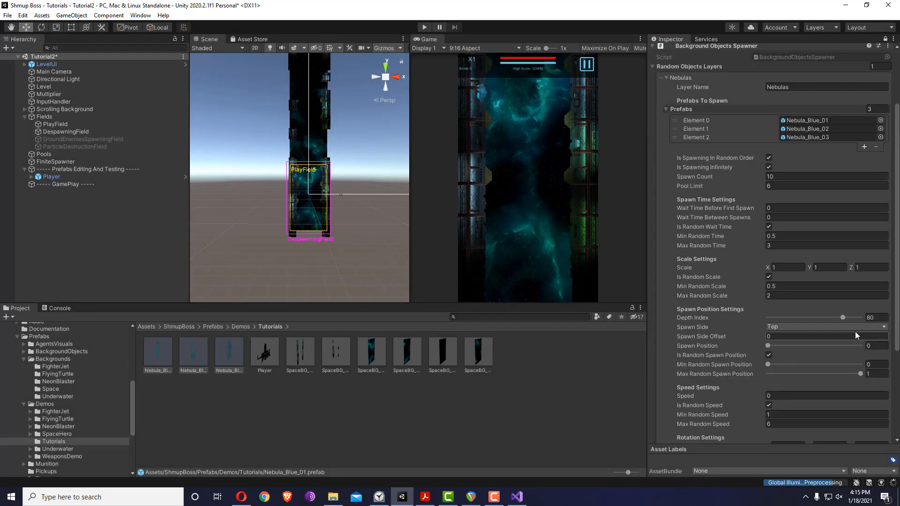
pyautogui.click(817, 335)
pyautogui.write('5')
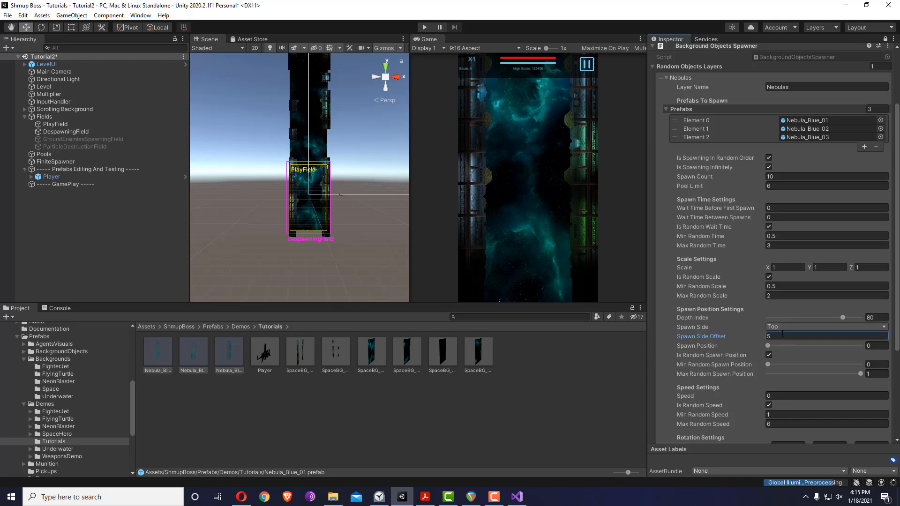
# Run the game and examine in the Scene view where nebulas spawn around the PlayField.
pyautogui.click(424, 27)
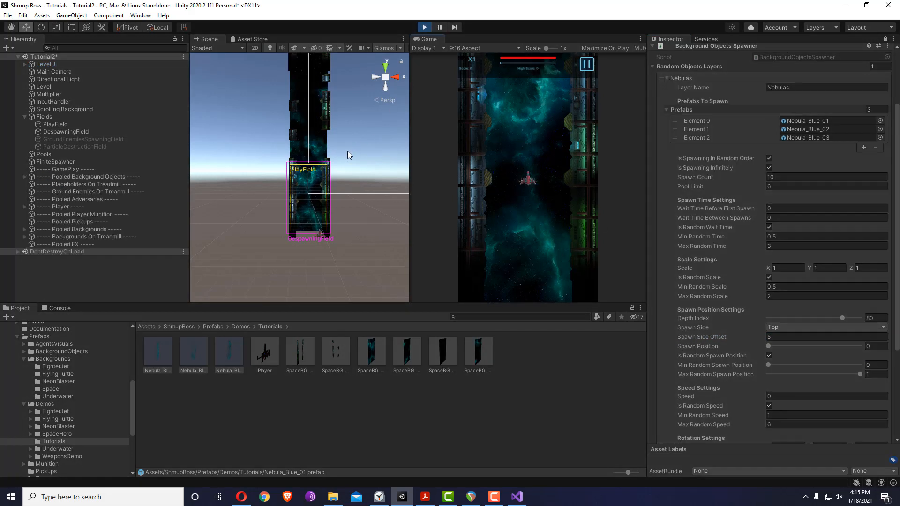
pyautogui.keyDown('alt'); pyautogui.moveTo(352, 149); pyautogui.dragTo(338, 146); pyautogui.keyUp('alt')
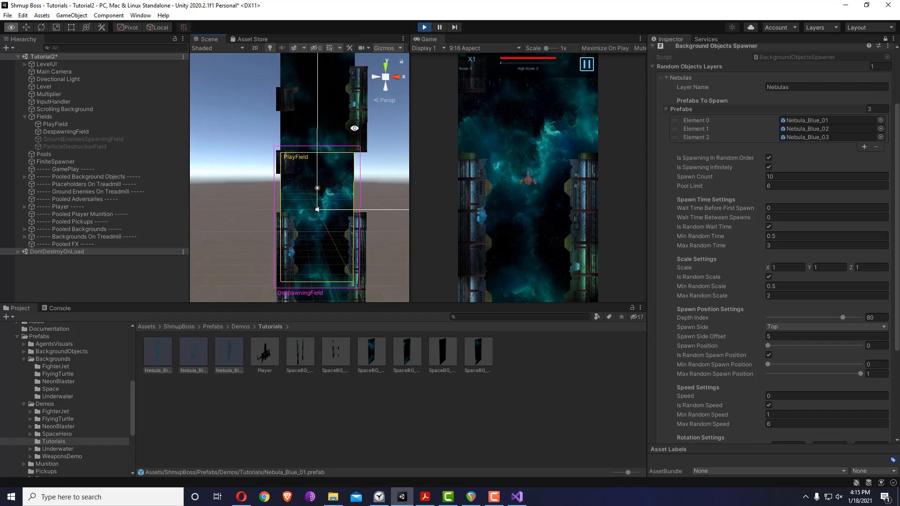
pyautogui.keyDown('alt'); pyautogui.moveTo(339, 146); pyautogui.dragTo(329, 197, button='middle'); pyautogui.keyUp('alt')
pyautogui.keyDown('alt'); pyautogui.moveTo(329, 197); pyautogui.dragTo(218, 165, button='right'); pyautogui.keyUp('alt')
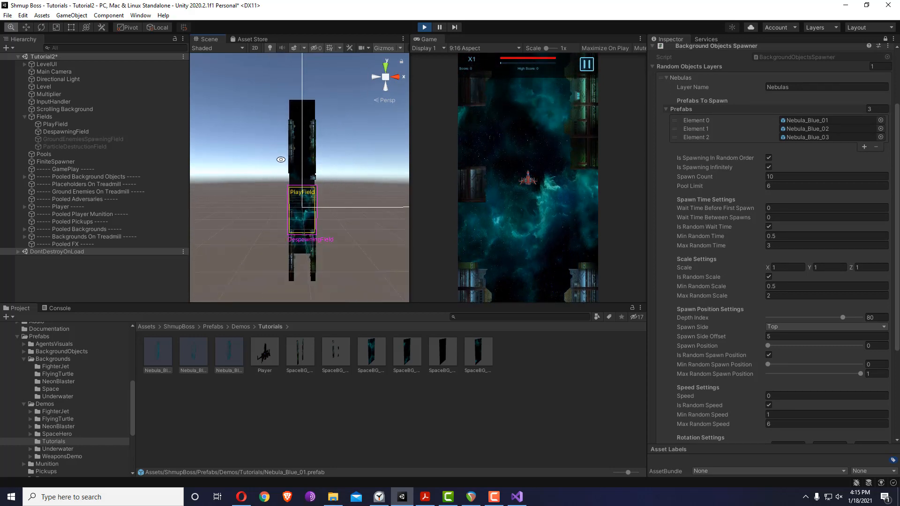
pyautogui.keyDown('alt'); pyautogui.moveTo(354, 157); pyautogui.dragTo(325, 158, button='right'); pyautogui.keyUp('alt')
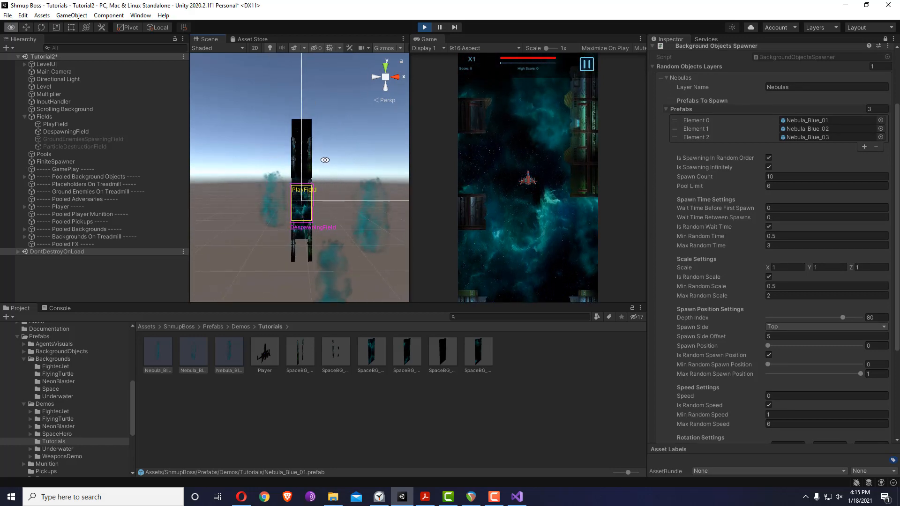
pyautogui.click(255, 48)
pyautogui.keyDown('alt'); pyautogui.moveTo(358, 196); pyautogui.dragTo(197, 192, button='right'); pyautogui.keyUp('alt')
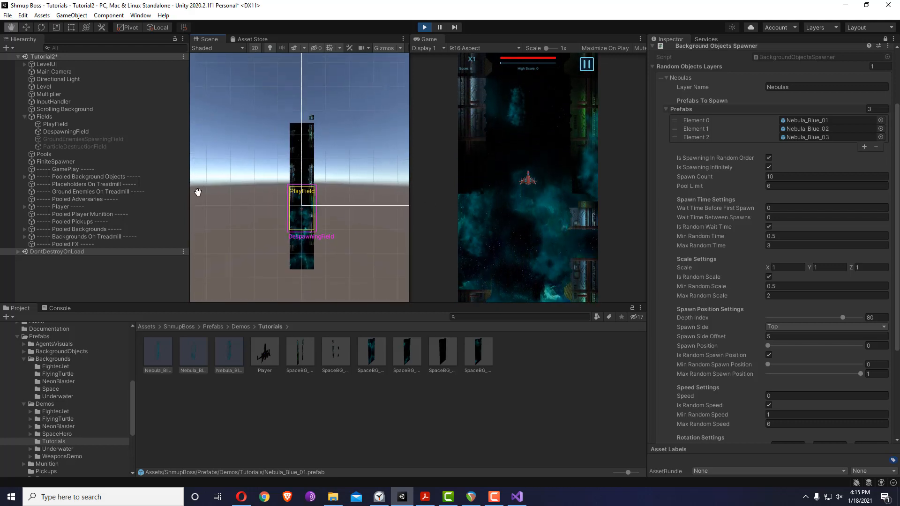
# Pause the game and select the first Layer00Nebula_Blue_01 in Layer00 of Pooled Background Objects.
pyautogui.click(439, 28)
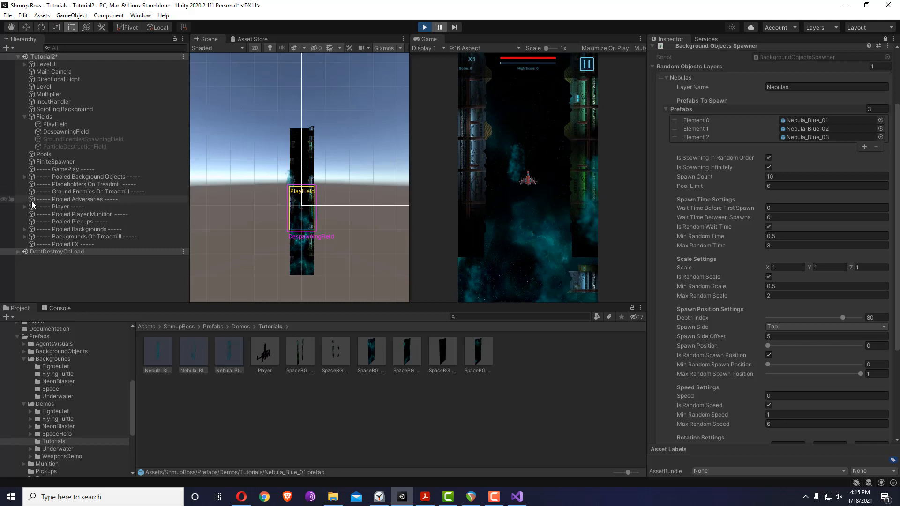
pyautogui.click(25, 227)
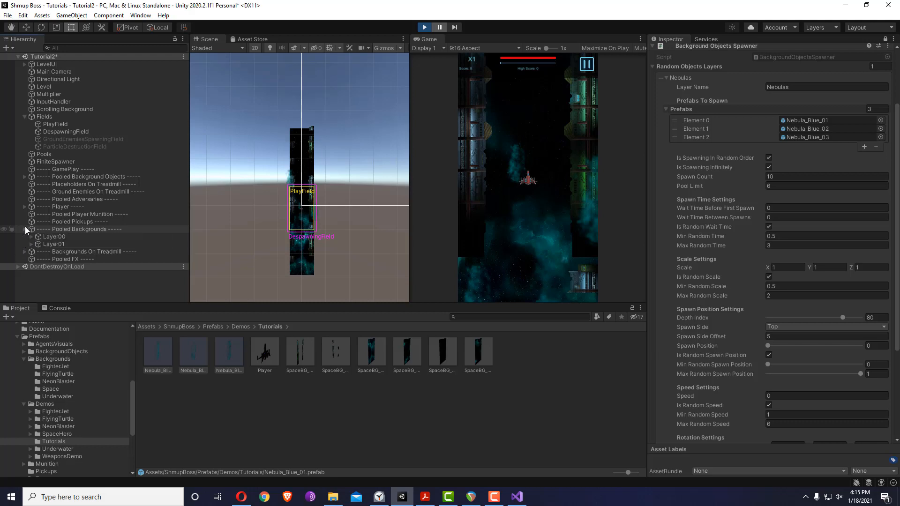
pyautogui.click(24, 227)
pyautogui.click(24, 176)
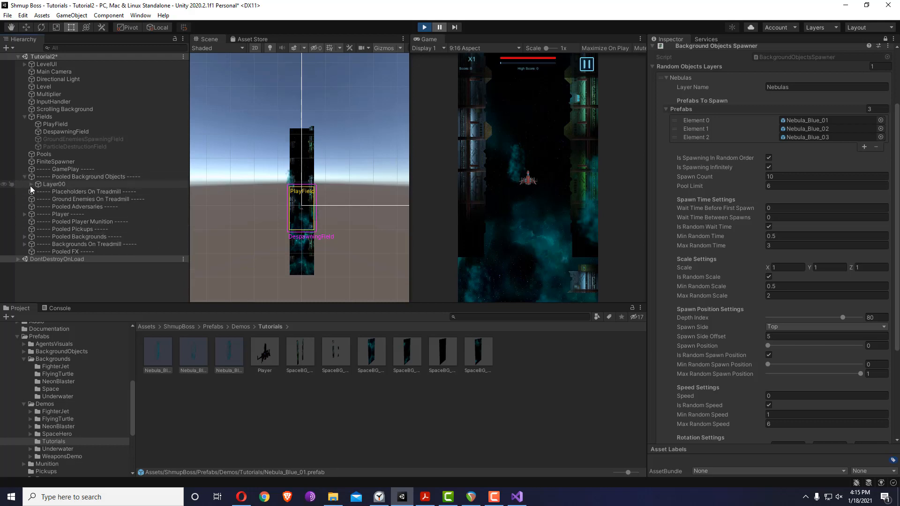
pyautogui.click(31, 184)
pyautogui.click(108, 192)
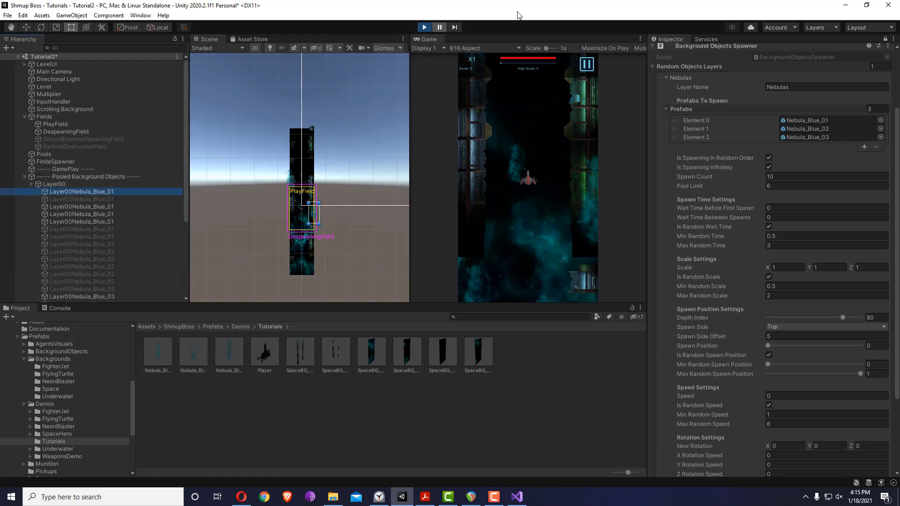
# Resume the game briefly, pause it again and pick a pooled nebula near the PlayField in the Scene view.
pyautogui.click(440, 26)
pyautogui.scroll(-3, 316, 180)
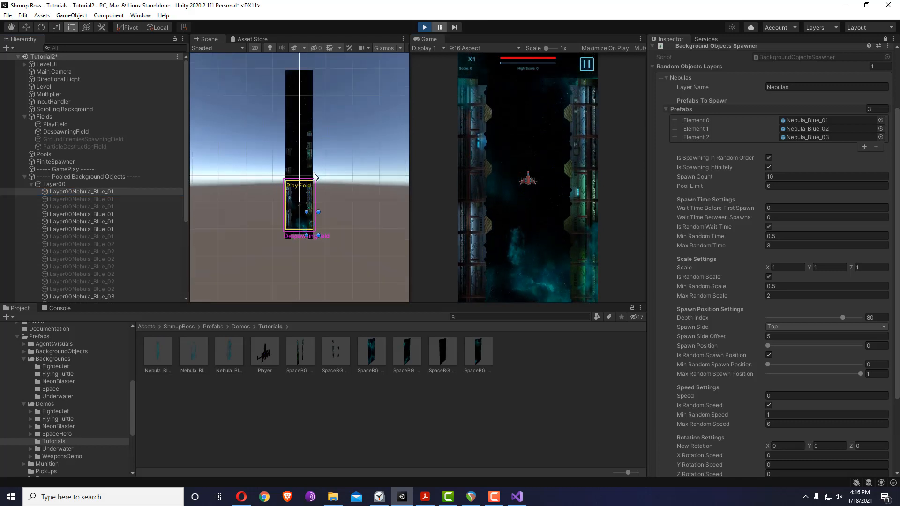
pyautogui.click(312, 177)
pyautogui.click(312, 177)
pyautogui.click(312, 177)
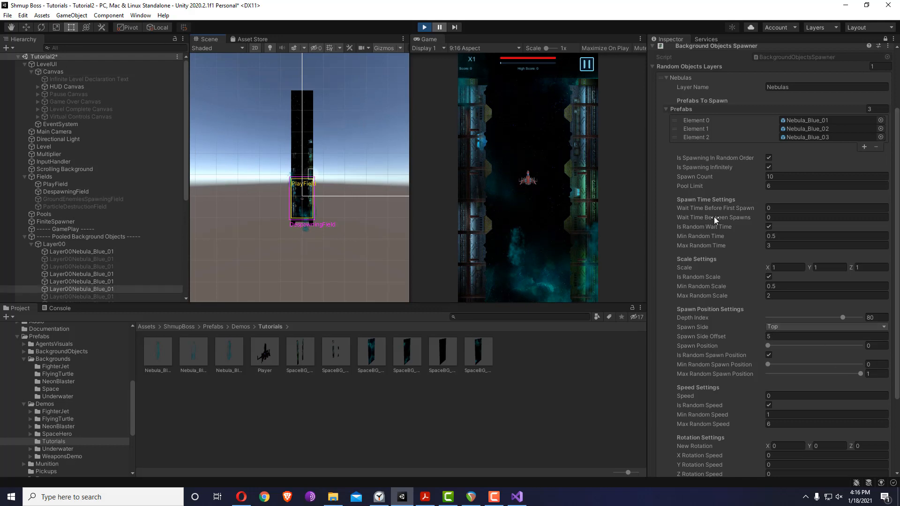
# Review the Background Objects Spawner settings, and collapse the Prefabs list and the Nebulas layer.
pyautogui.scroll(3, 713, 216)
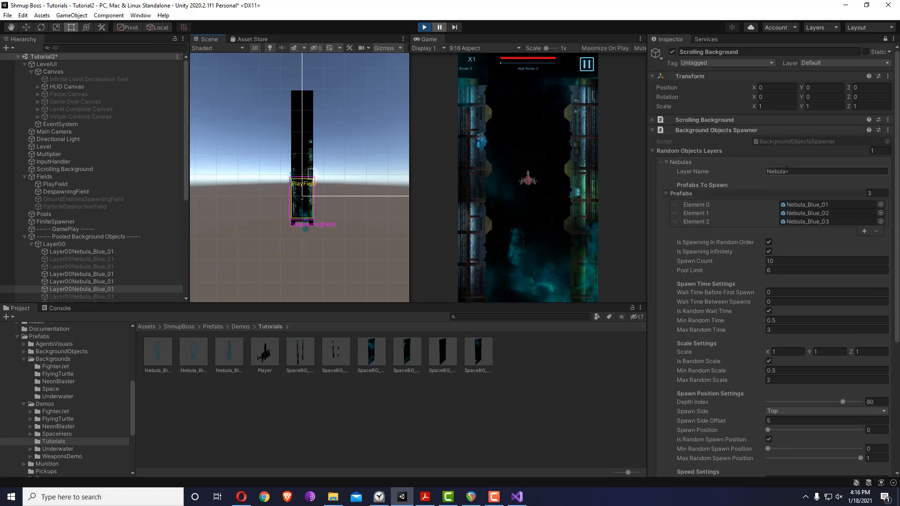
pyautogui.scroll(-5, 803, 255)
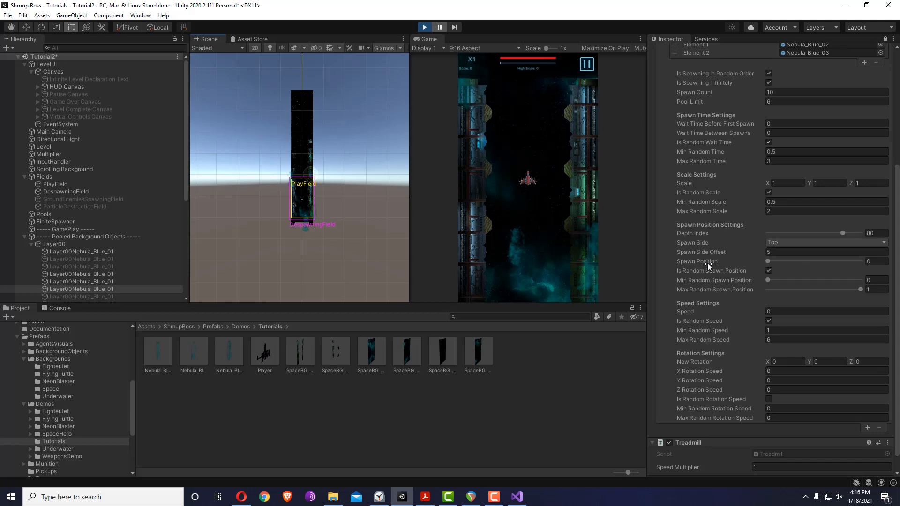
pyautogui.moveTo(709, 263)
pyautogui.scroll(3, 709, 359)
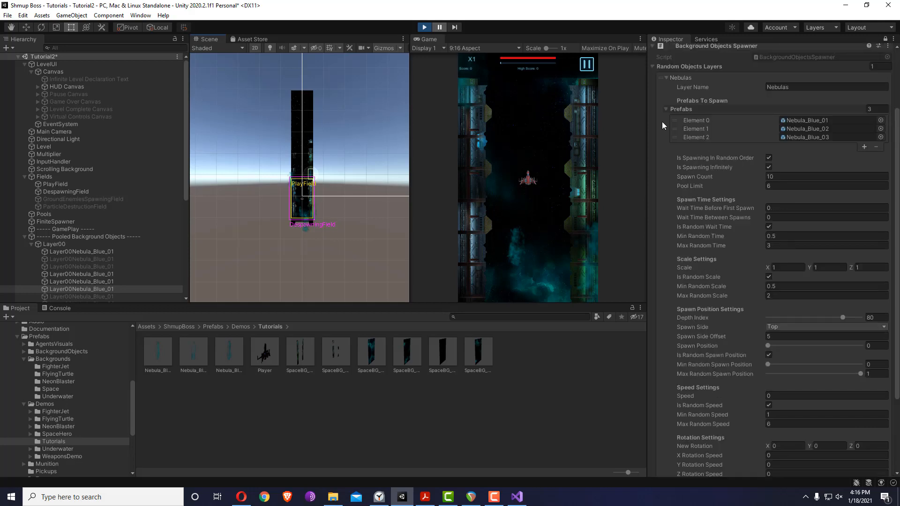
pyautogui.click(665, 109)
pyautogui.click(666, 79)
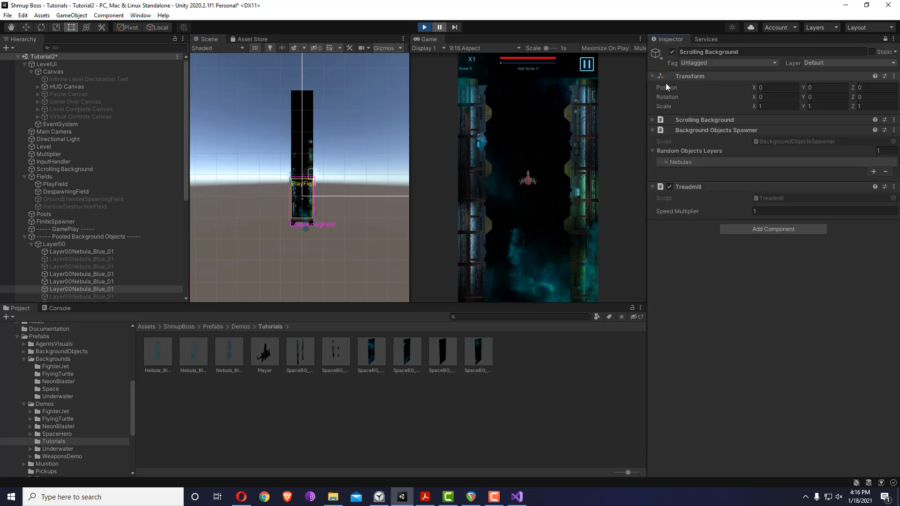
# Stop the game and collapse LevelUI and Fields in the Hierarchy.
pyautogui.click(424, 28)
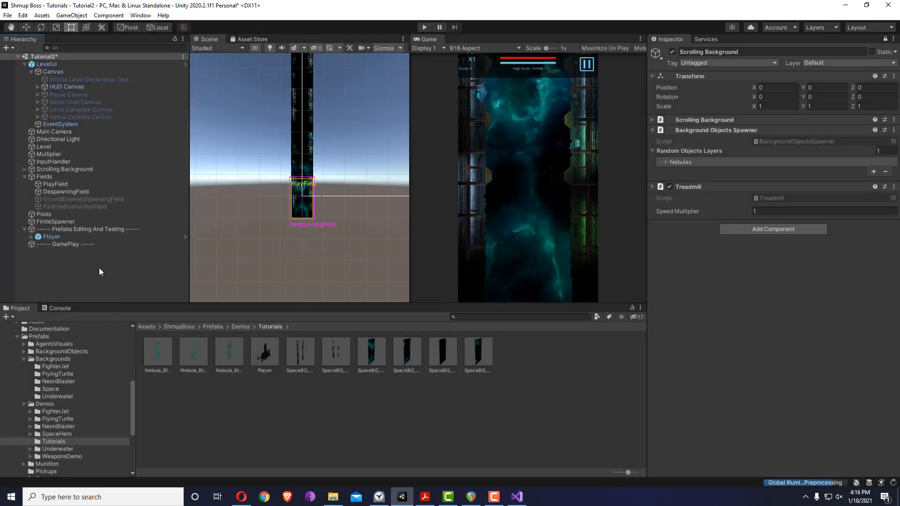
pyautogui.click(25, 64)
pyautogui.click(24, 116)
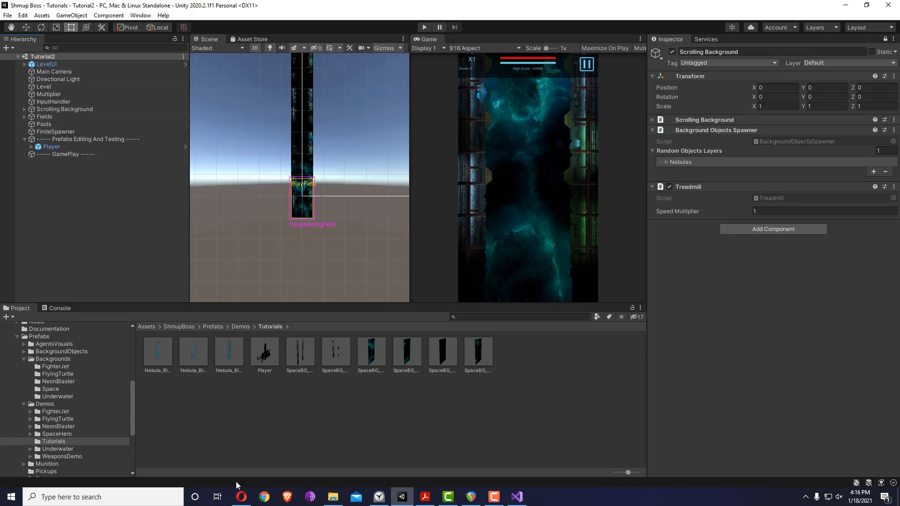
# Switch to the ShmpBoss.drawio diagram in the browser to read the Backgrounds Notes, and return to Unity.
pyautogui.click(242, 497)
pyautogui.scroll(2, 542, 155)
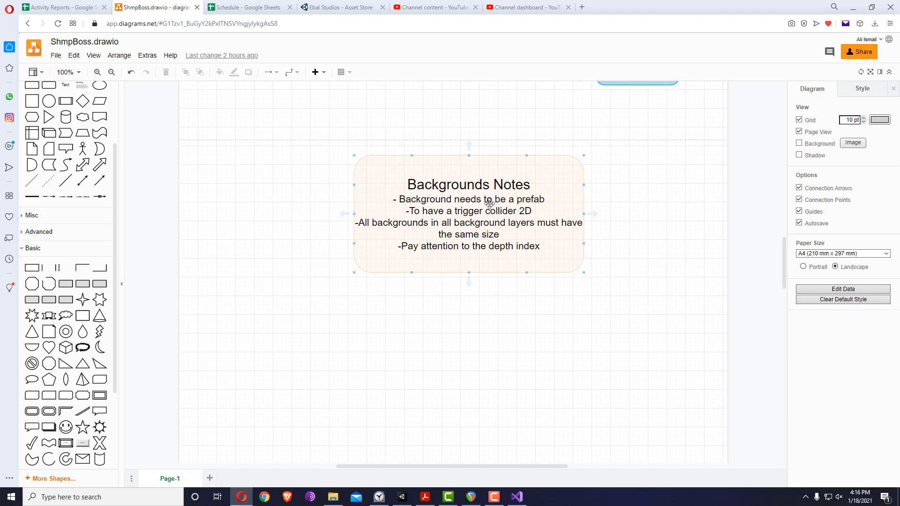
pyautogui.click(528, 198)
pyautogui.click(402, 497)
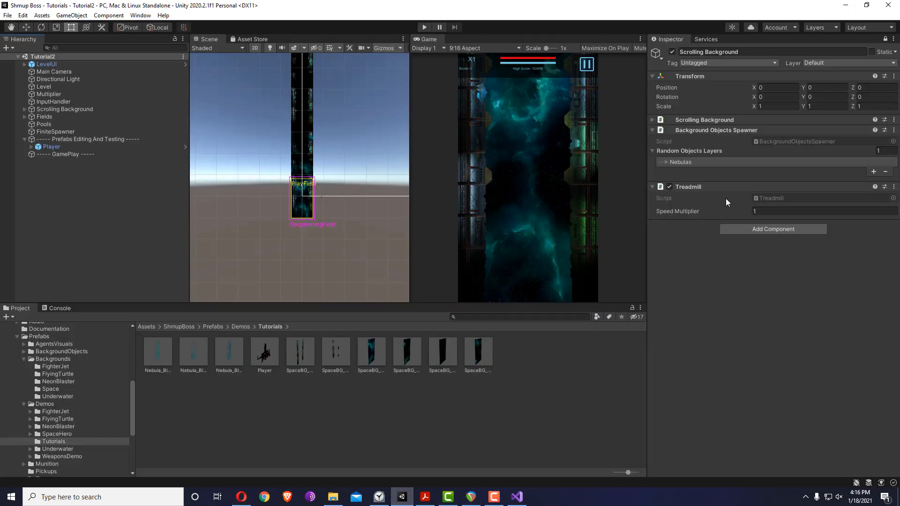
# Expand the Scrolling Background component, try an Active Backgrounds Limit of 4 and set it back to 3.
pyautogui.click(652, 120)
pyautogui.click(775, 139)
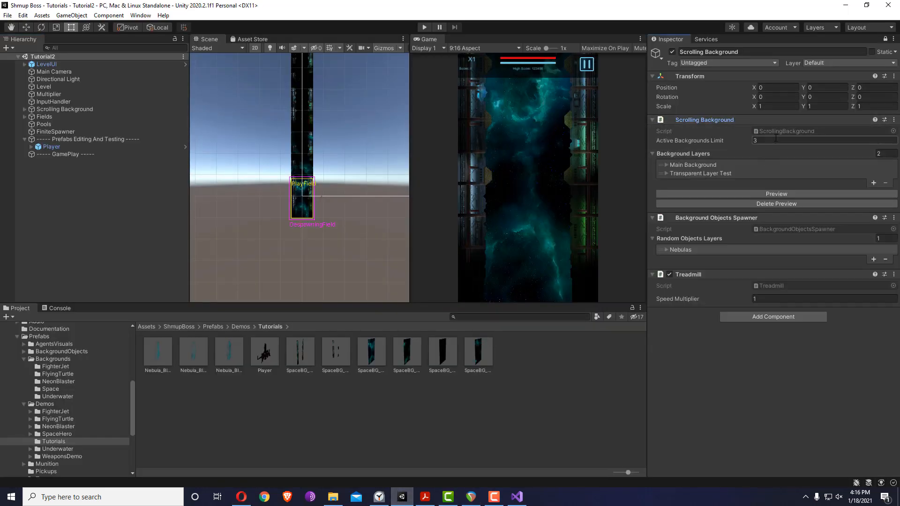
pyautogui.write('4')
pyautogui.press('Return')
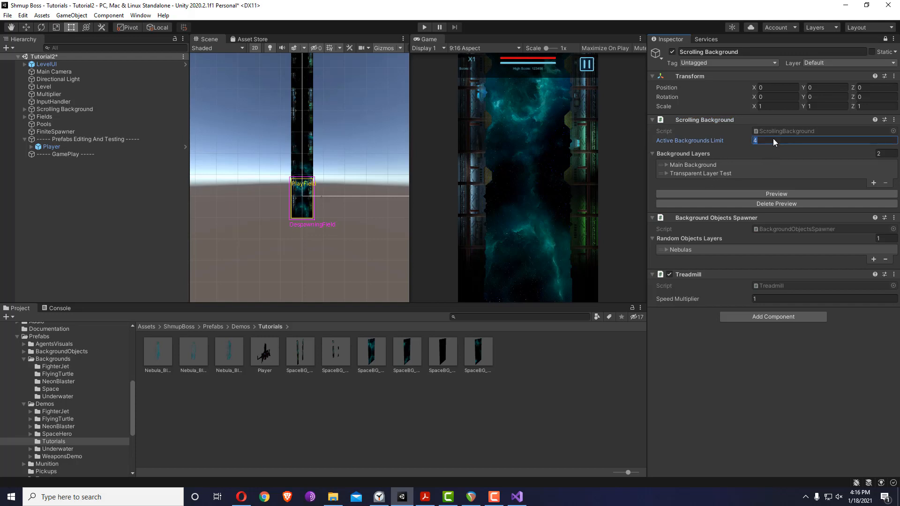
pyautogui.write('3')
# Increase Background Layers to 3 and name the new third layer "test".
pyautogui.click(880, 154)
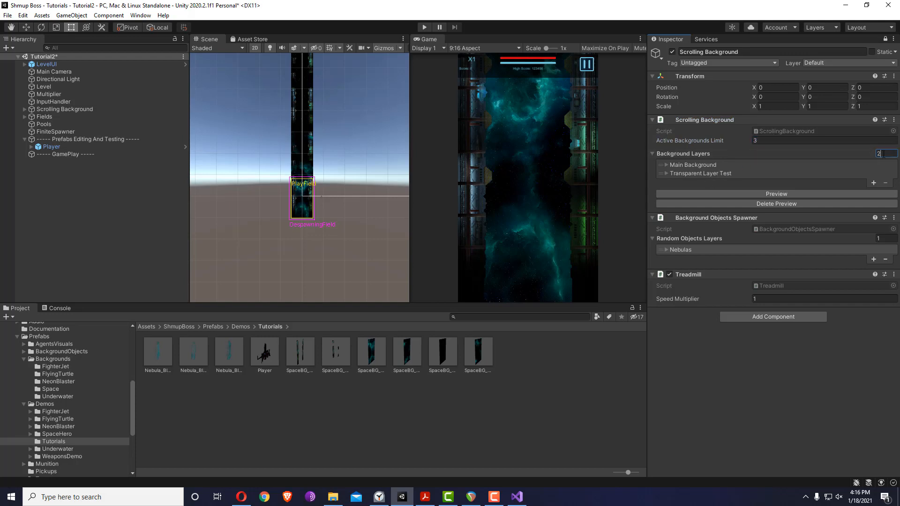
pyautogui.write('3')
pyautogui.press('Return')
pyautogui.click(666, 182)
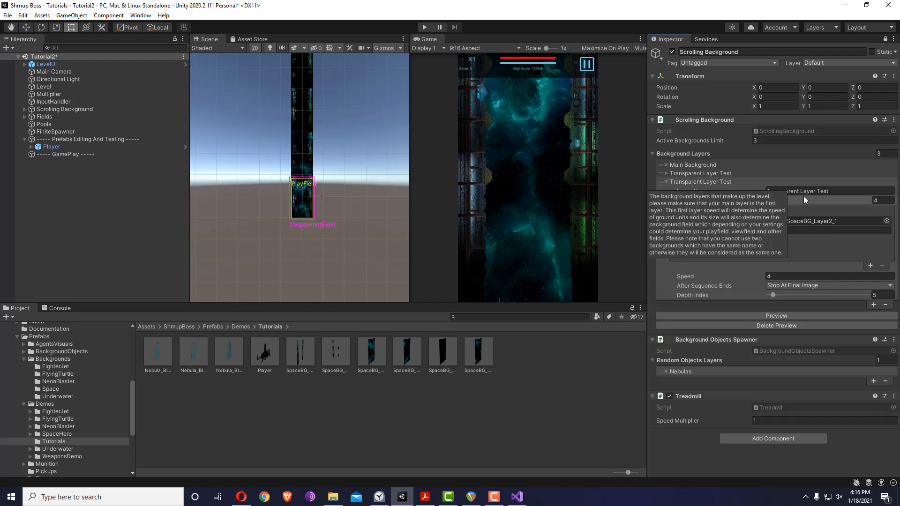
pyautogui.click(811, 192)
pyautogui.write('test')
# Assign the Space_BG_Horizontal_Purple prefab from the Backgrounds/Space folder to Element 0 of the test layer.
pyautogui.click(810, 220)
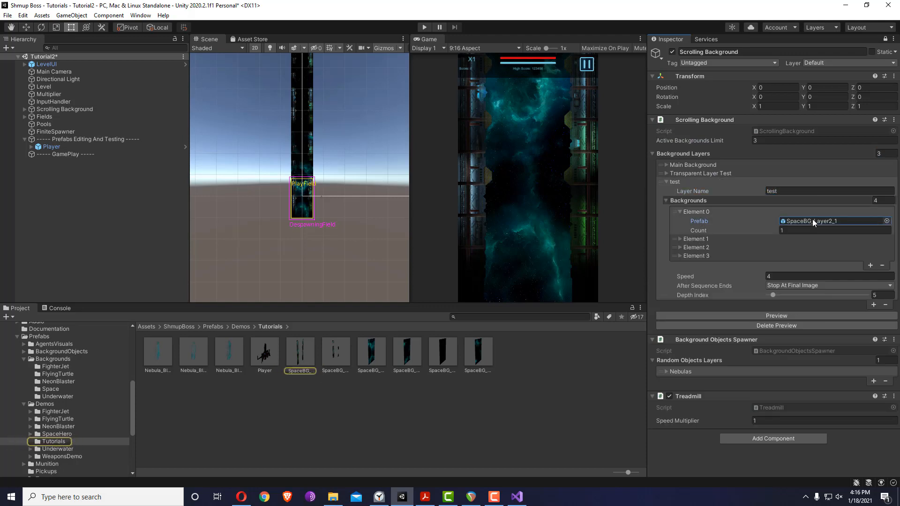
pyautogui.scroll(6, 65, 401)
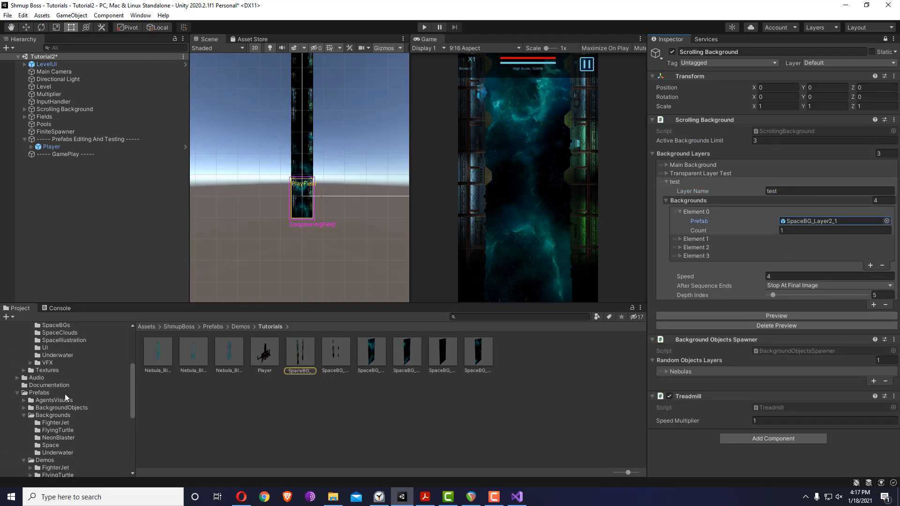
pyautogui.scroll(-3, 50, 402)
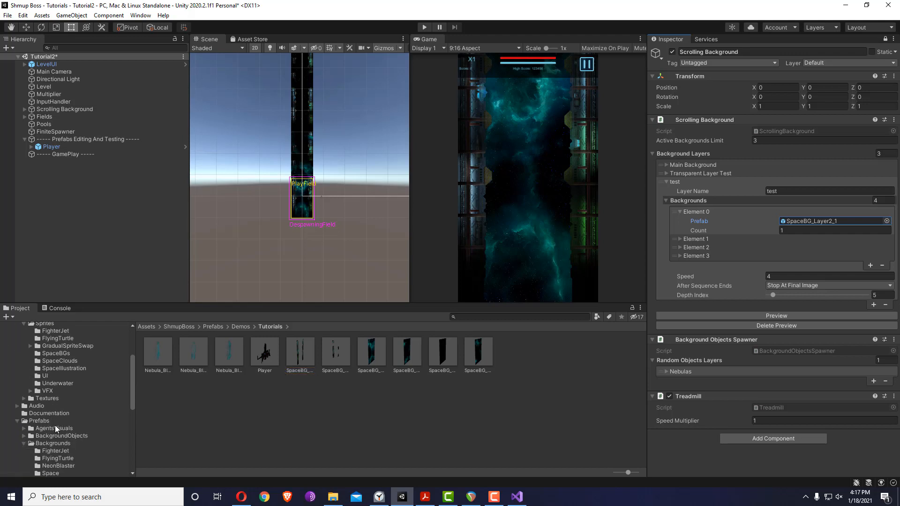
pyautogui.click(62, 407)
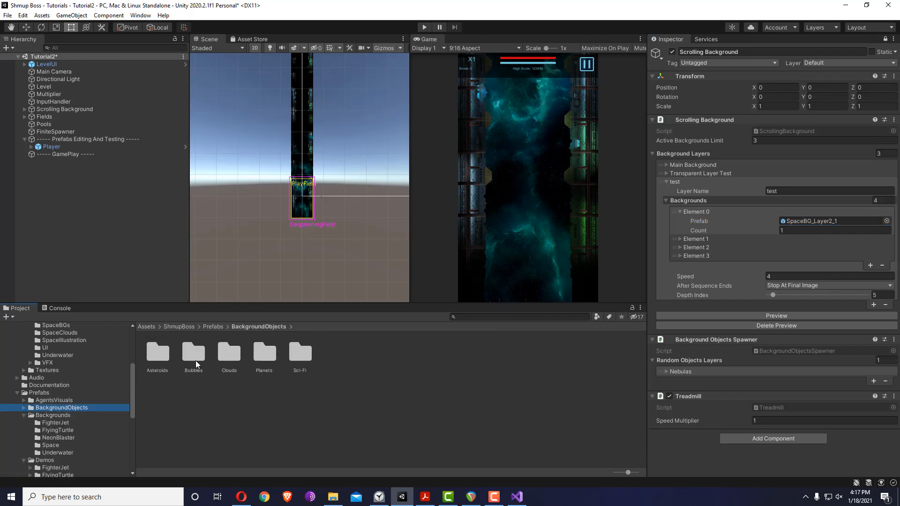
pyautogui.click(61, 416)
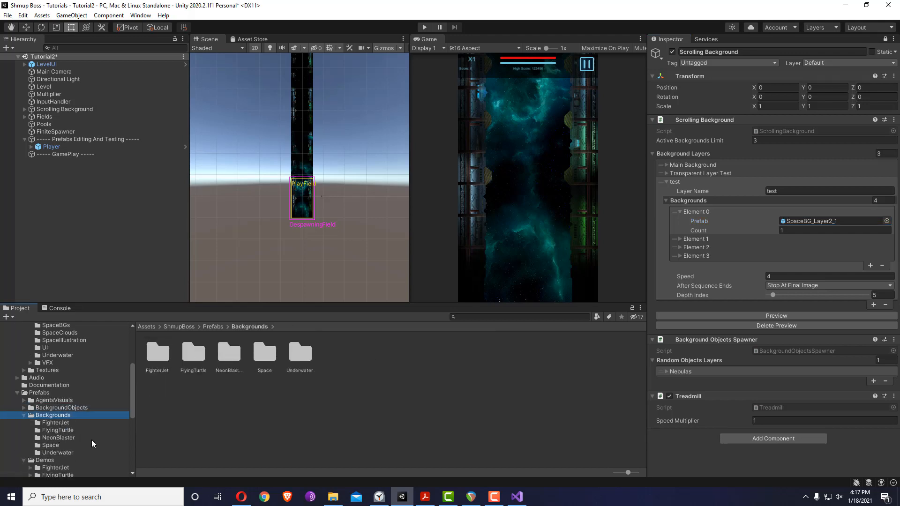
pyautogui.click(61, 431)
pyautogui.click(60, 437)
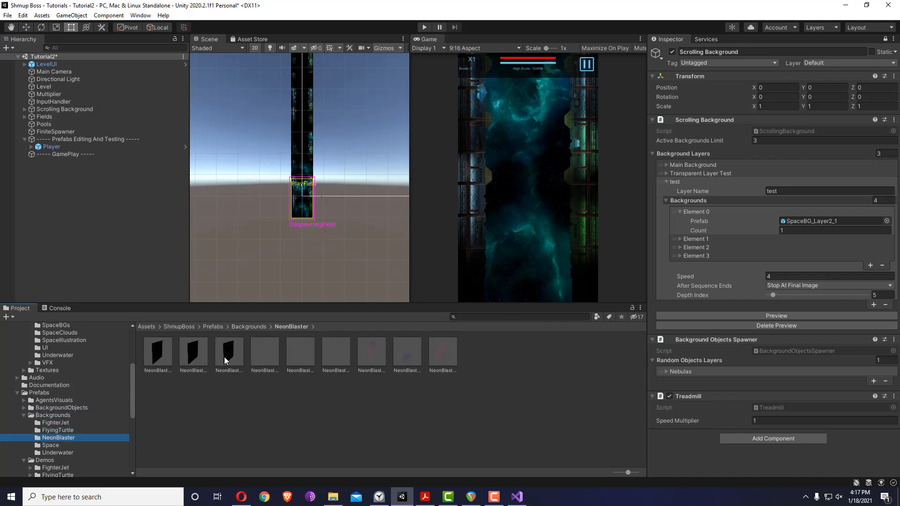
pyautogui.click(68, 445)
pyautogui.moveTo(157, 356); pyautogui.dragTo(815, 222)
# Reduce the test layer's Backgrounds to 1 and set Element 0's Count to 3.
pyautogui.click(883, 200)
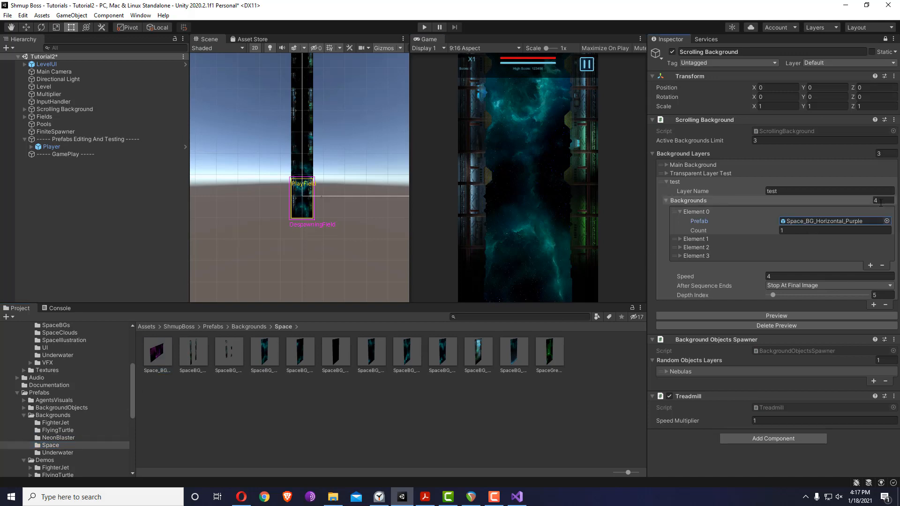
pyautogui.write('1')
pyautogui.press('Return')
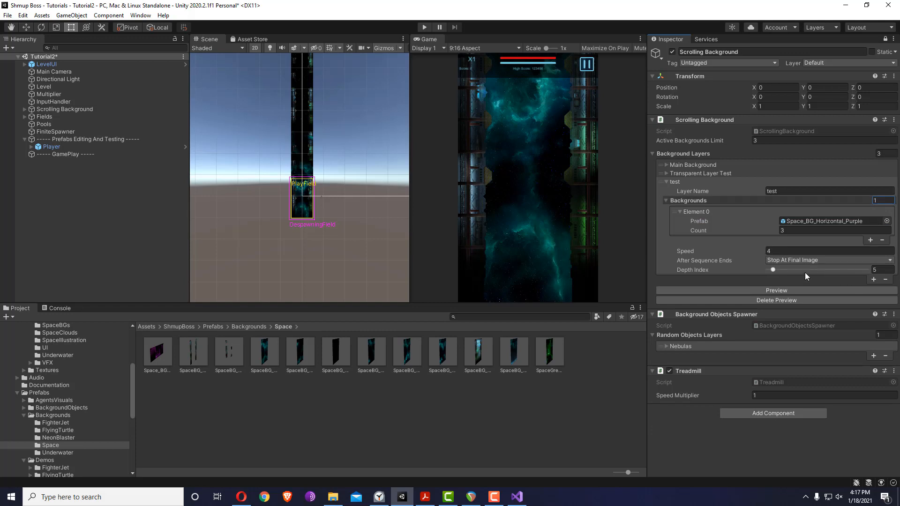
# Set the test layer's Depth Index to 31 and preview the backgrounds, checking the layer's depth in the 3D scene view before returning to 2D.
pyautogui.moveTo(805, 272); pyautogui.dragTo(799, 270)
pyautogui.click(778, 290)
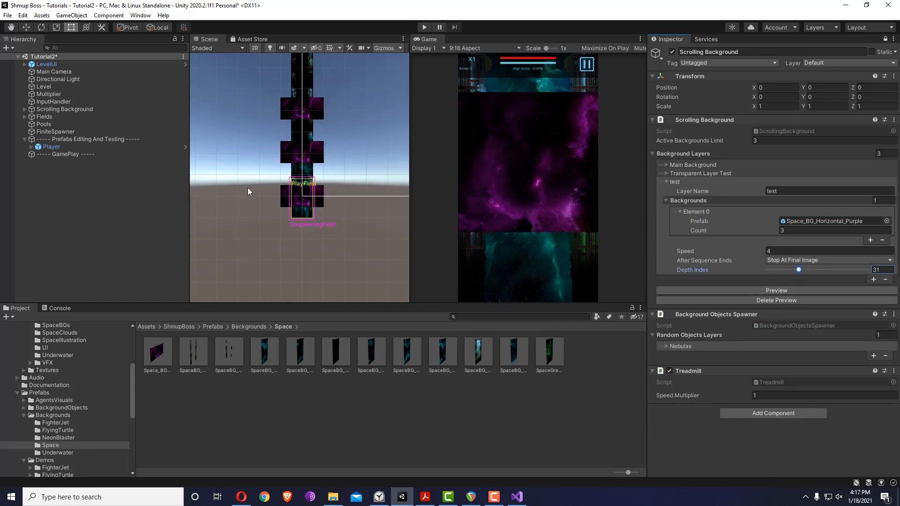
pyautogui.click(255, 48)
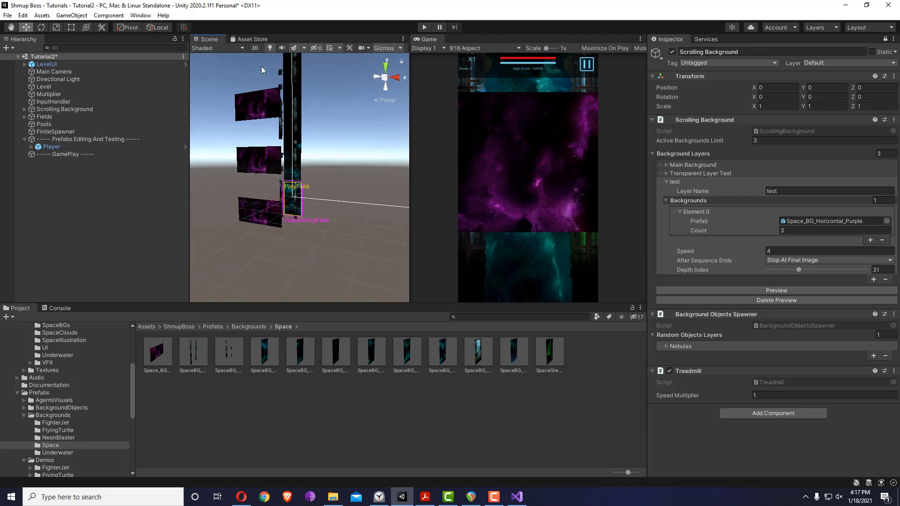
pyautogui.click(255, 48)
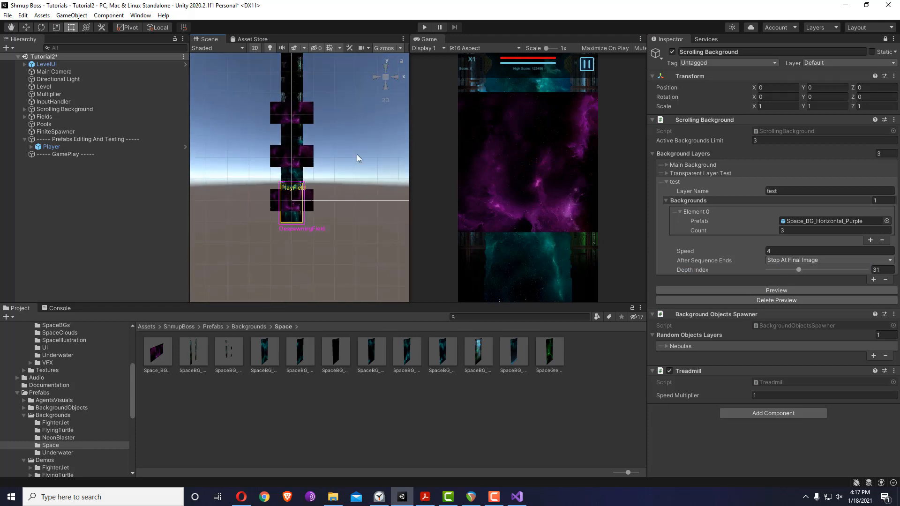
# Remove the test layer by reducing the Background Layers to 2.
pyautogui.click(879, 154)
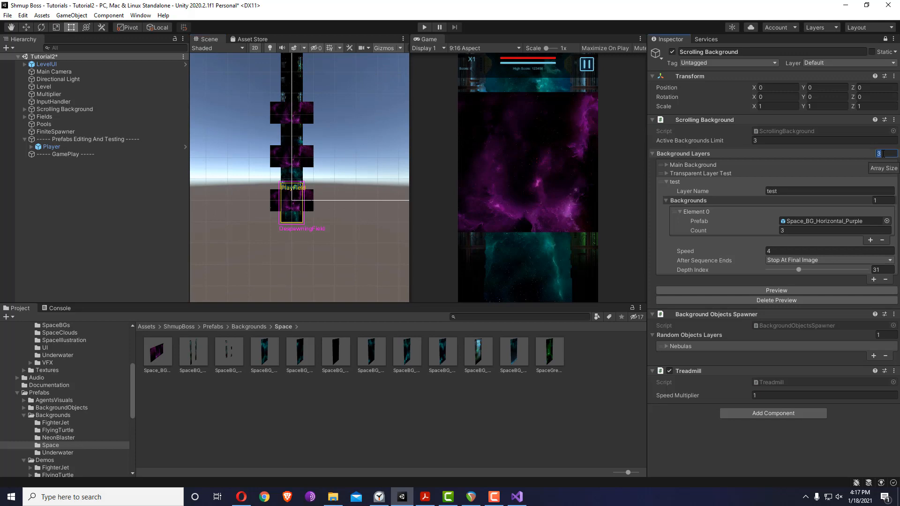
pyautogui.write('2')
pyautogui.press('Return')
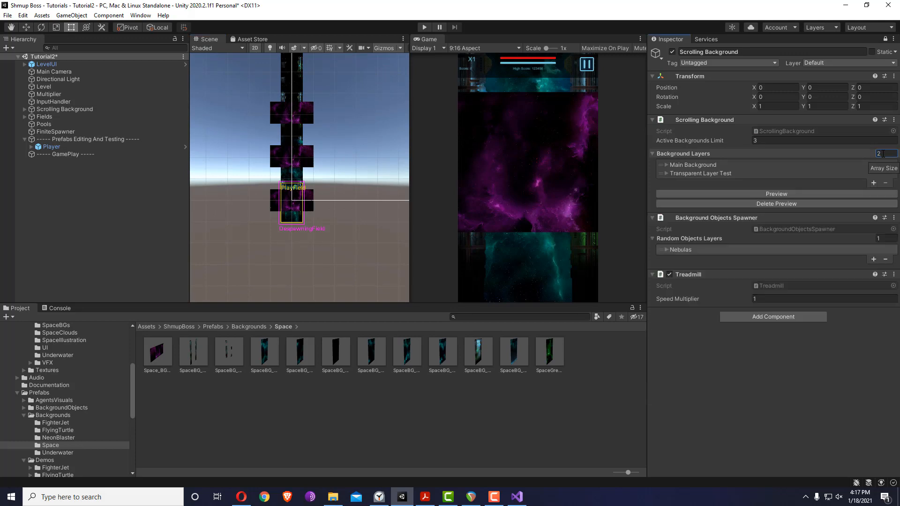
# Delete and regenerate the scrolling background preview, and save the scene.
pyautogui.click(734, 206)
pyautogui.click(743, 193)
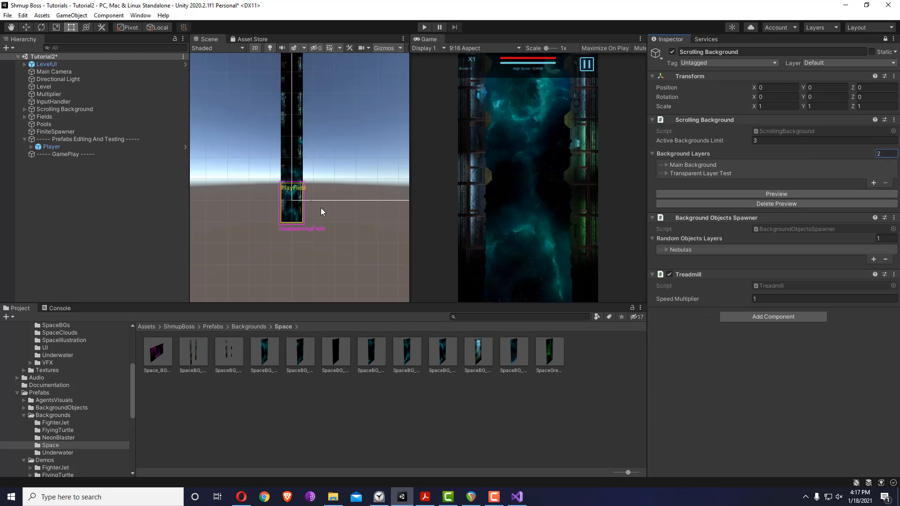
pyautogui.hotkey('ctrl', 's')
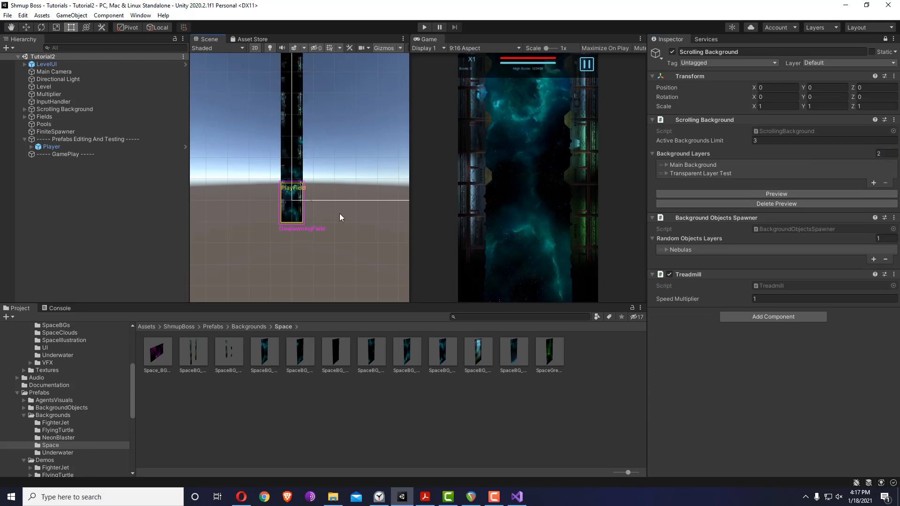